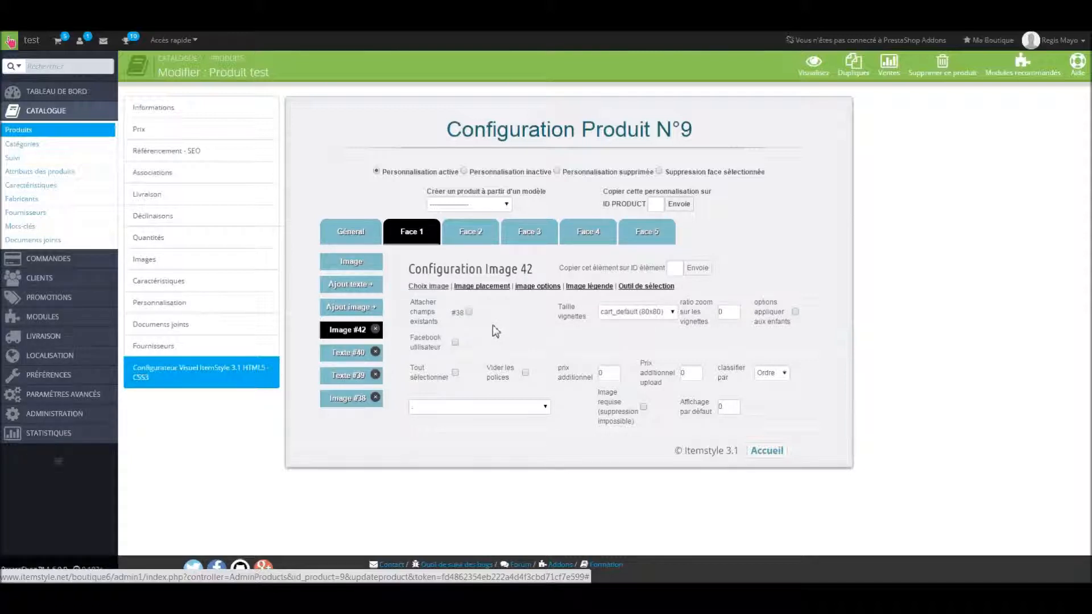
- Display the "divers" image category for Image #42 and enable the sleeping orange cat image
click(500, 407)
click(489, 420)
scroll(483, 373, down, 1)
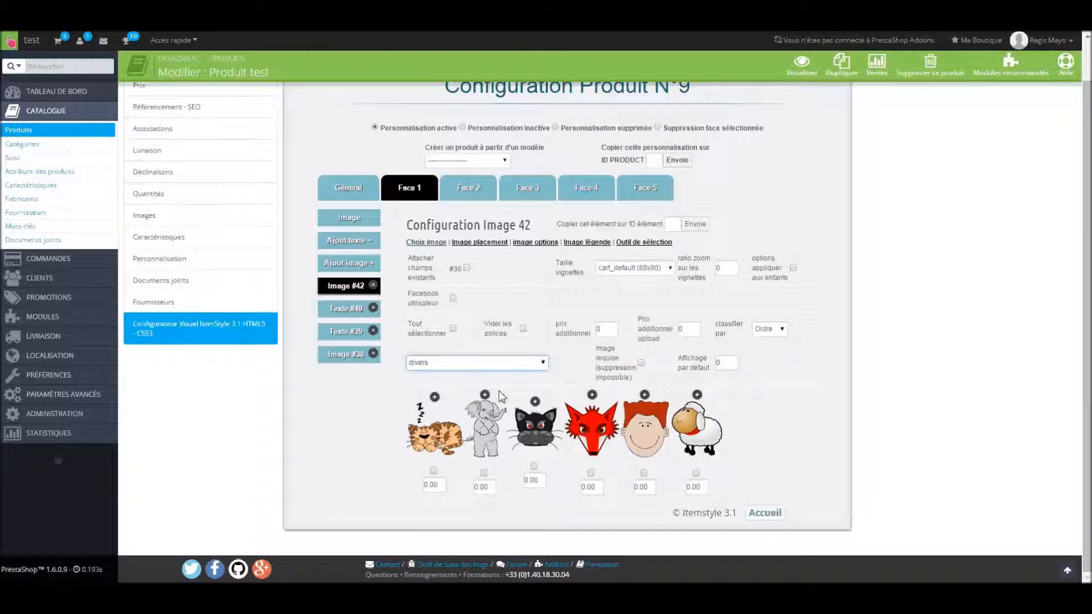
click(470, 363)
click(470, 363)
click(434, 472)
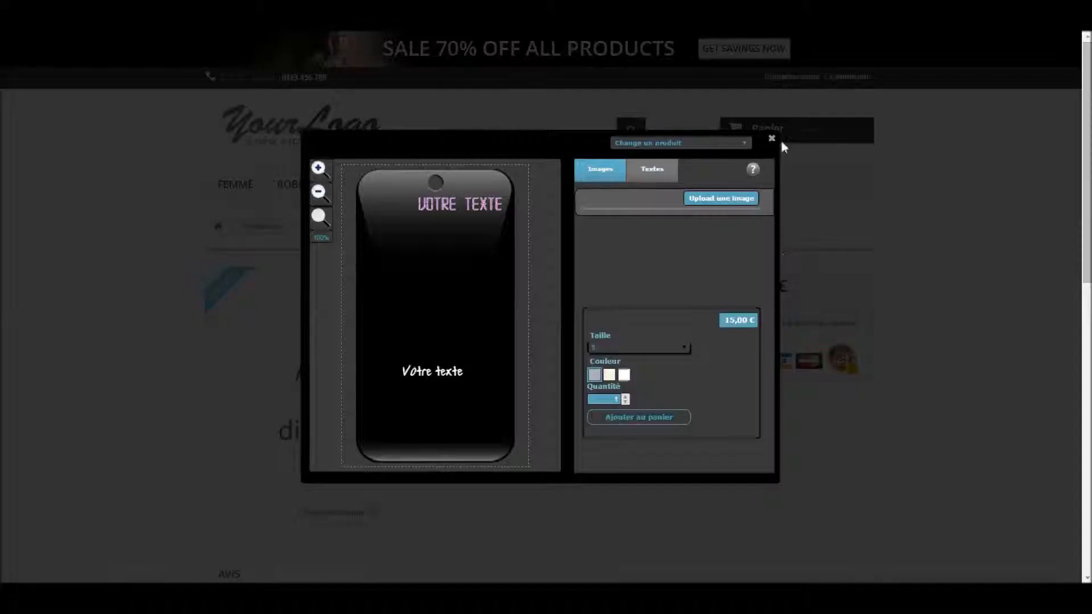
- Reload the storefront customizer, add the orange cat image to the phone and remove it again
click(777, 140)
click(659, 399)
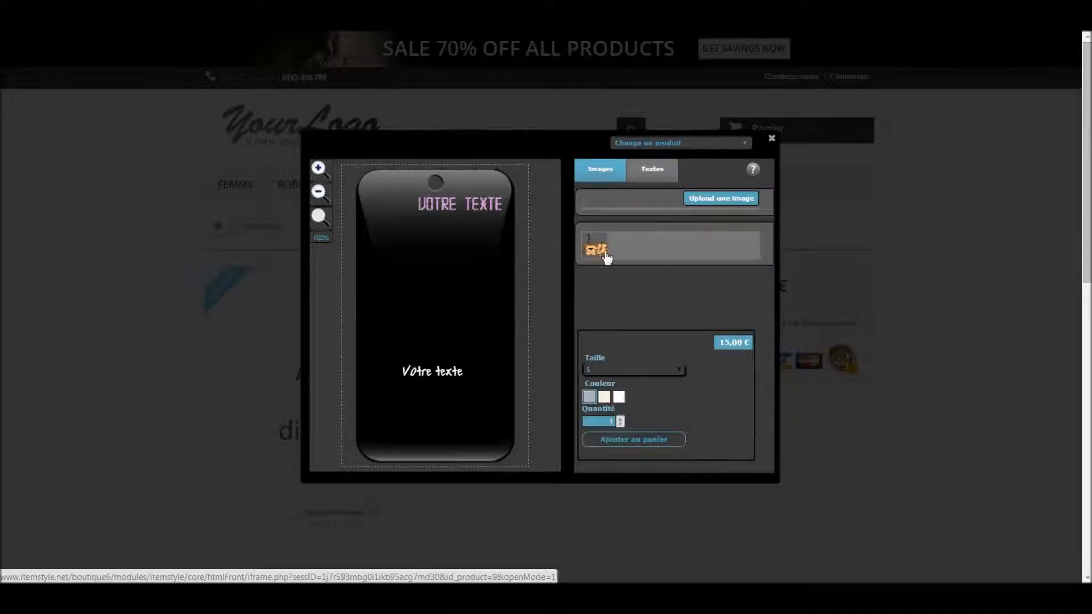
click(596, 248)
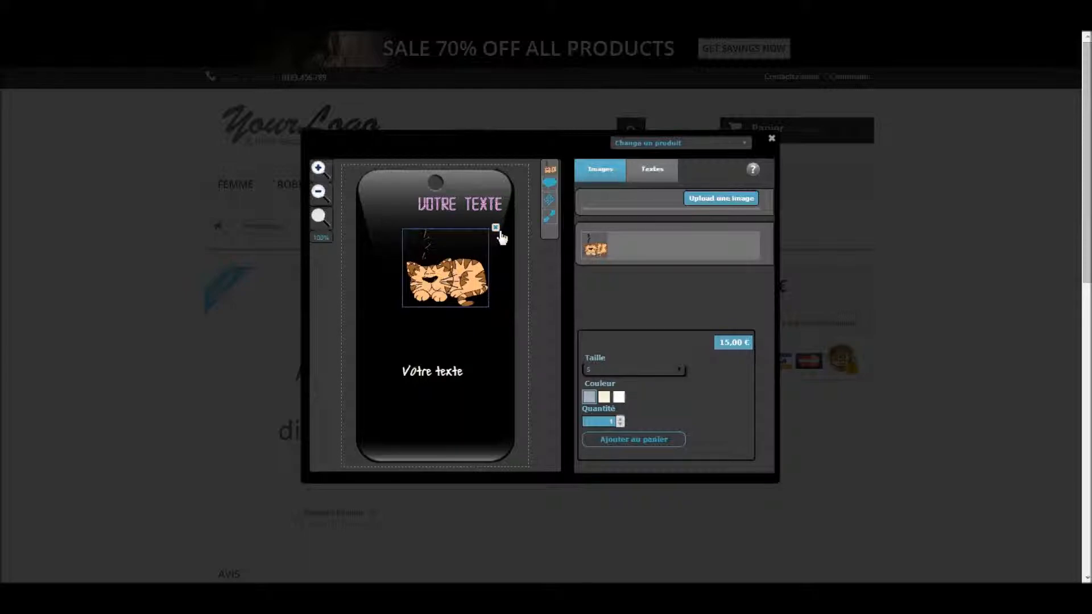
click(495, 227)
click(514, 321)
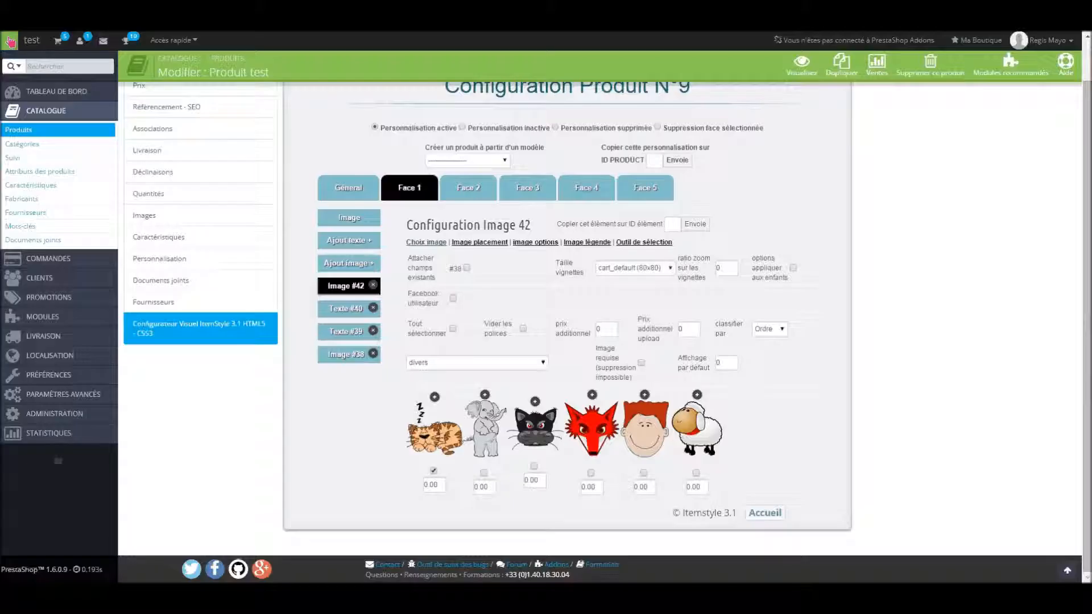
- Enable the elephant and black cat images for Image #42 as well and reload the storefront customizer
click(483, 473)
click(533, 466)
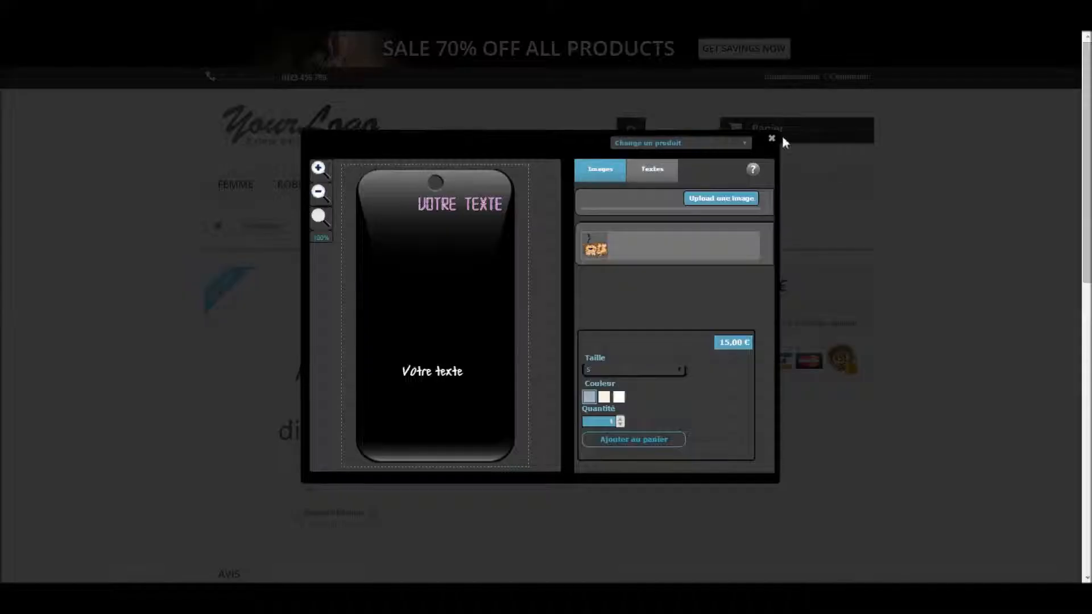
click(775, 137)
click(674, 403)
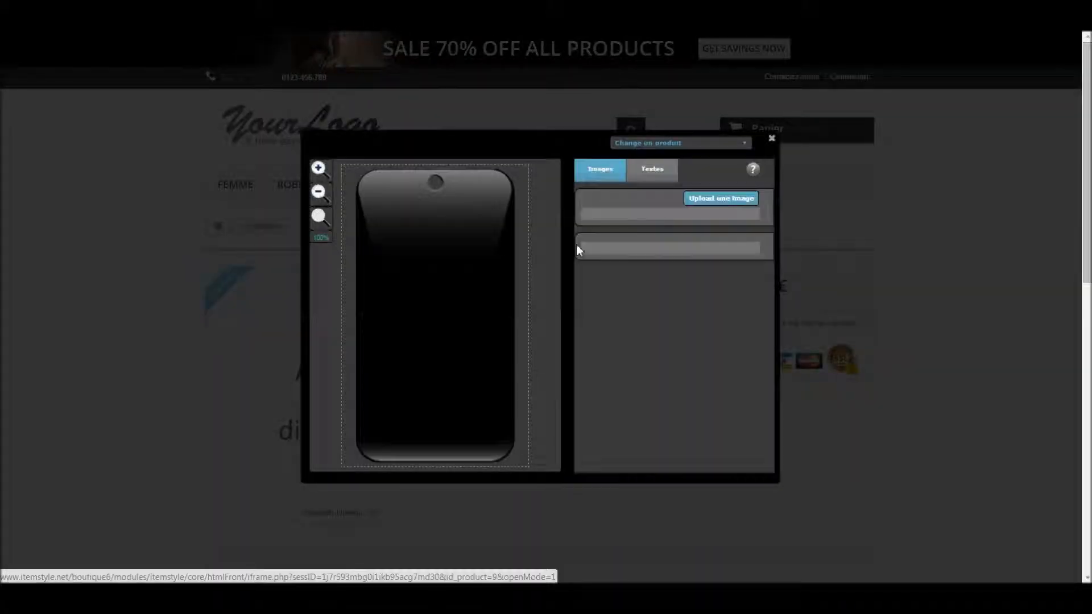
- Try the elephant, black cat and orange cat images in turn, and position the orange cat between the two texts
click(622, 249)
click(643, 256)
click(599, 253)
drag(372, 209, 447, 273)
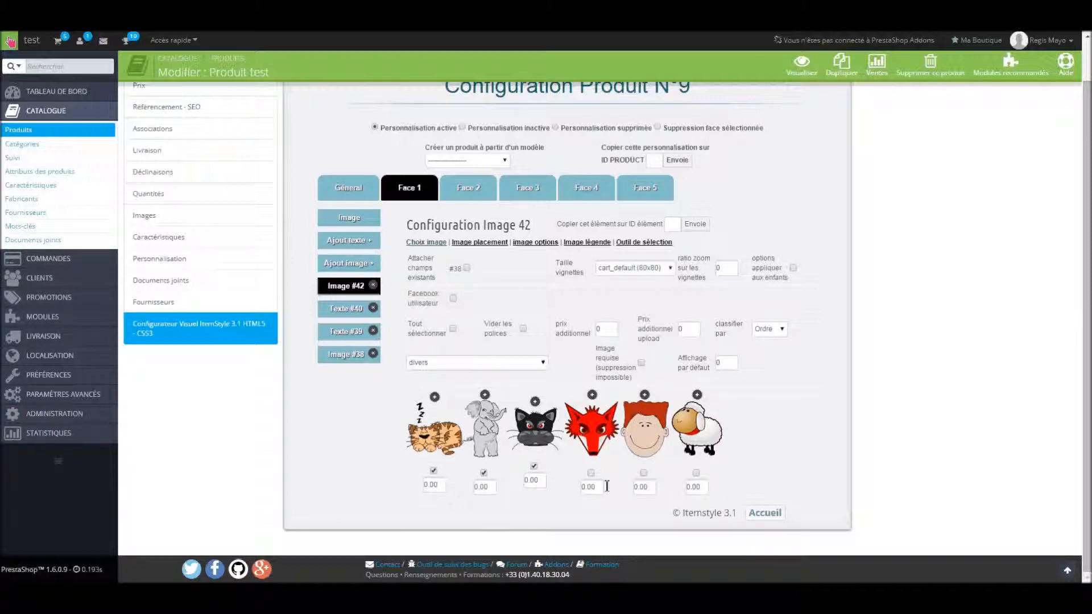
- Disable the black cat, elephant and orange cat images for Image #42
click(534, 466)
click(483, 473)
click(434, 471)
- Enable the "Upload image" option in the image options of Image #42
click(480, 241)
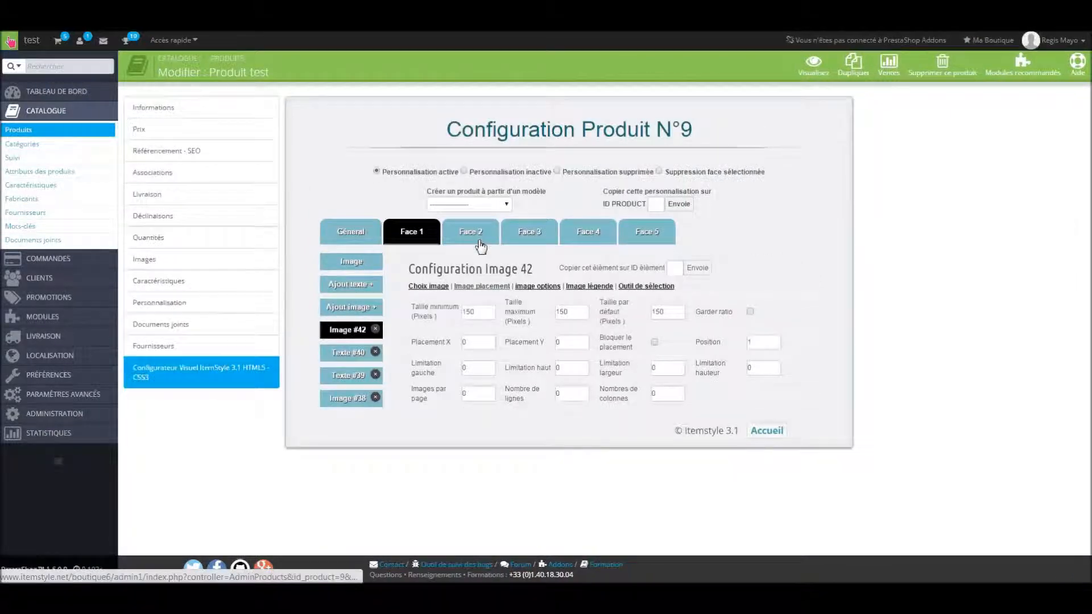
click(535, 287)
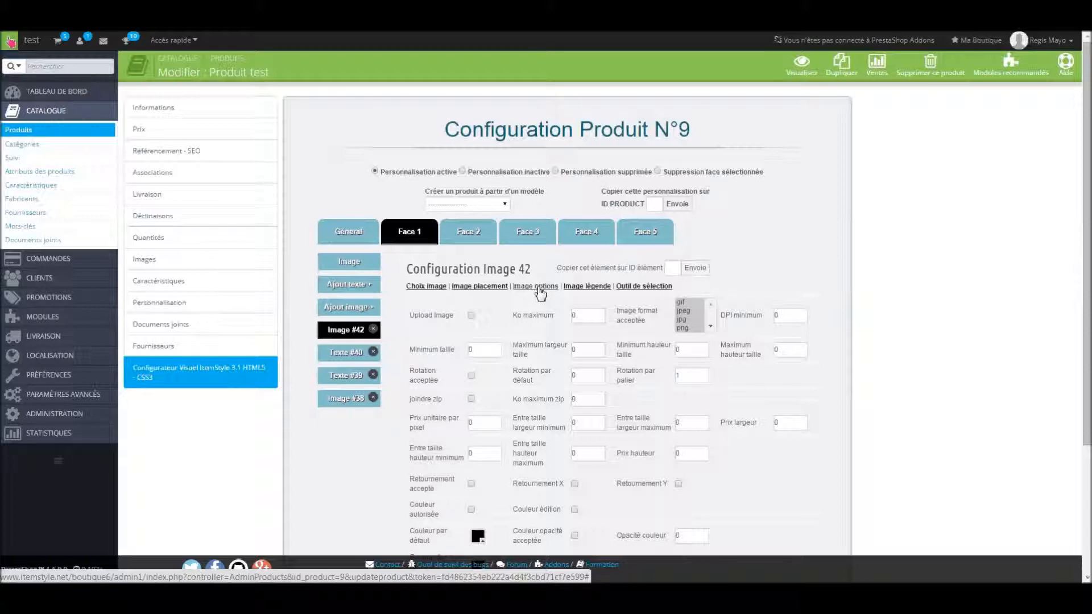
click(471, 315)
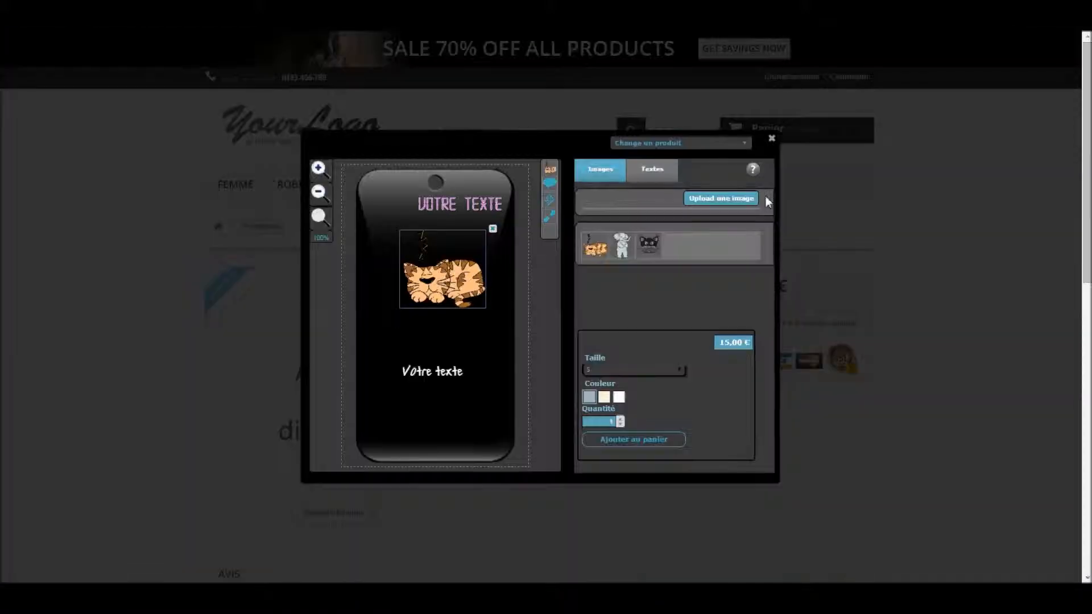
- Reload the storefront customizer and upload the Koala sample image to the second image field
click(771, 138)
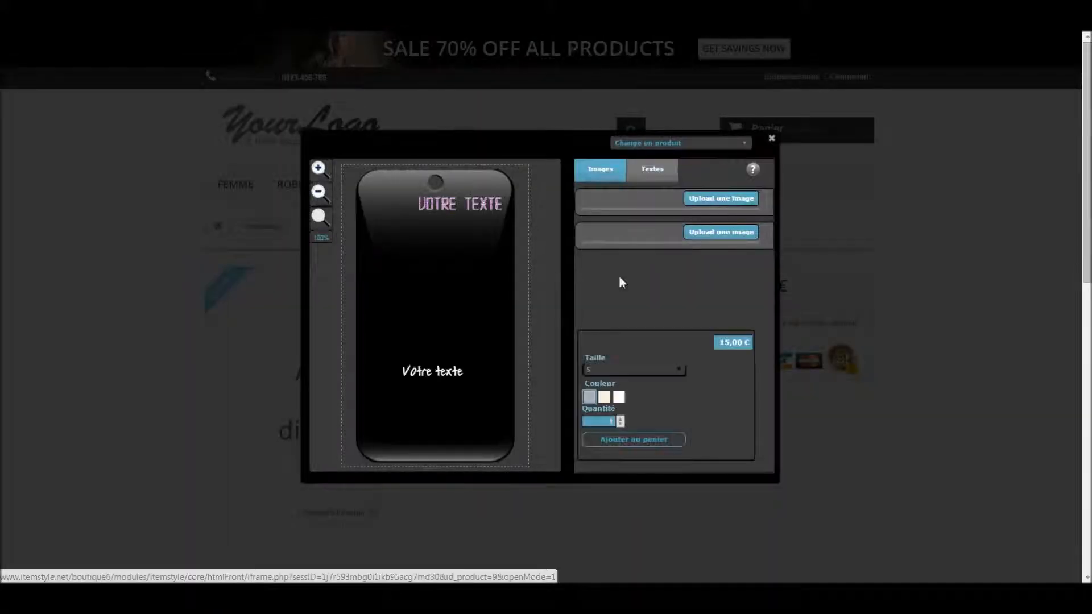
click(705, 235)
scroll(530, 107, down, 1)
scroll(550, 114, up, 1)
click(51, 146)
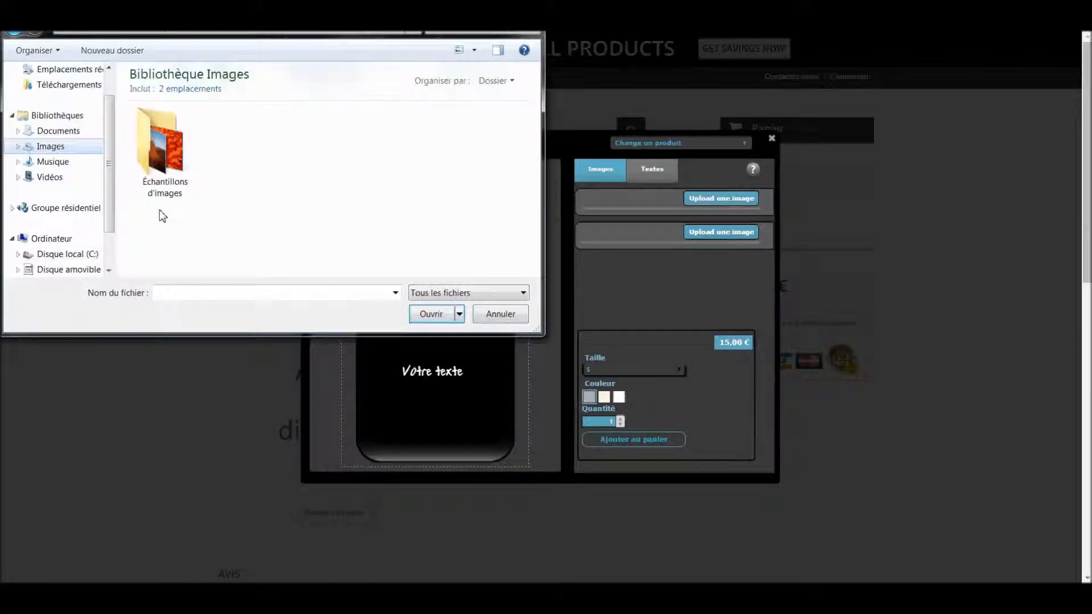
double_click(149, 161)
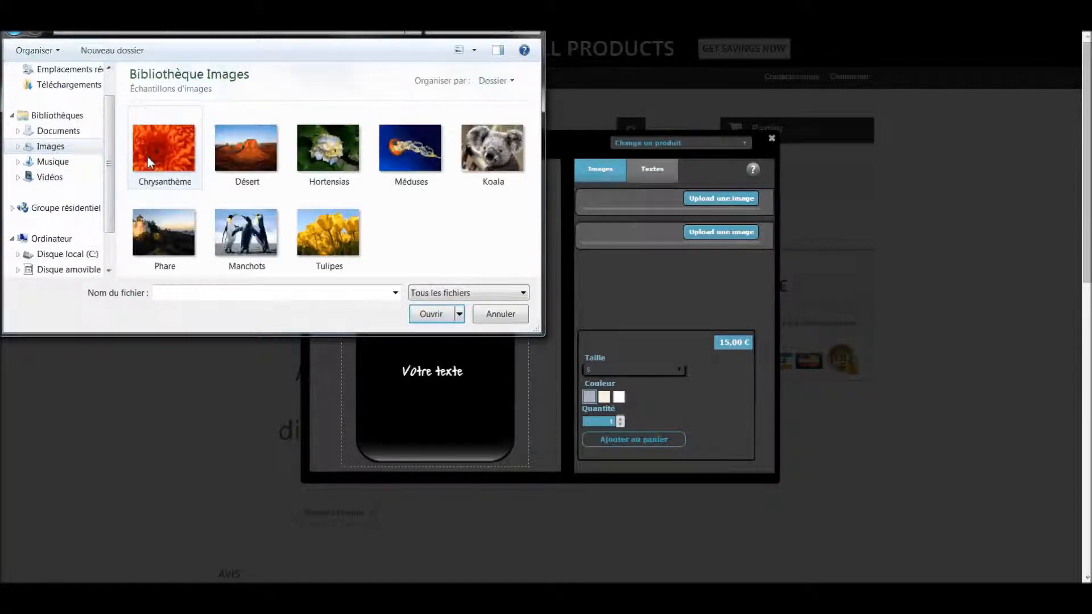
double_click(513, 149)
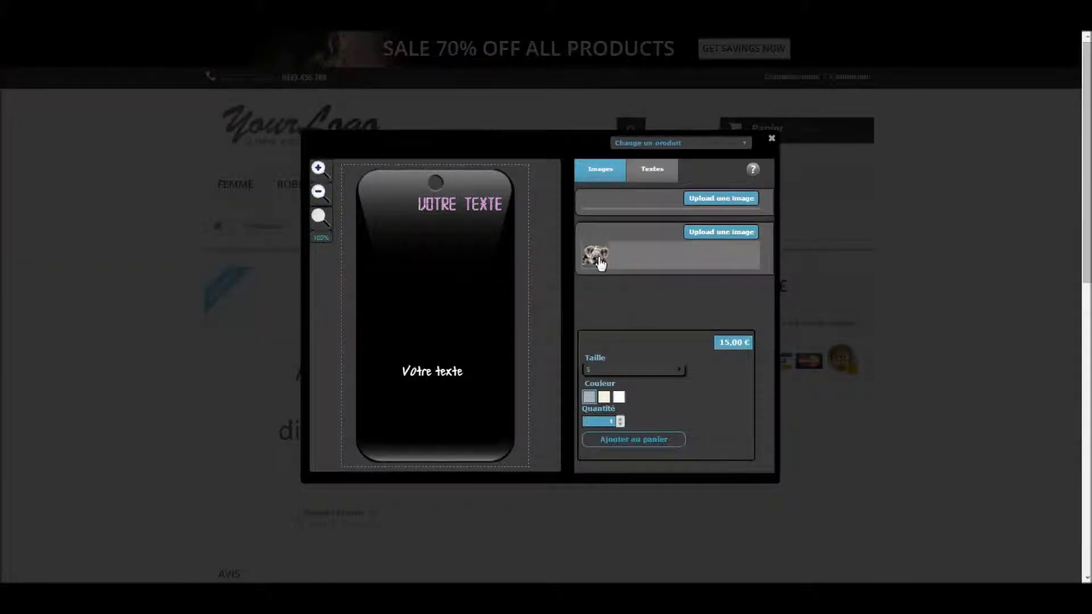
- Position the koala image between the two texts on the phone and delete it from the design
drag(370, 211, 438, 271)
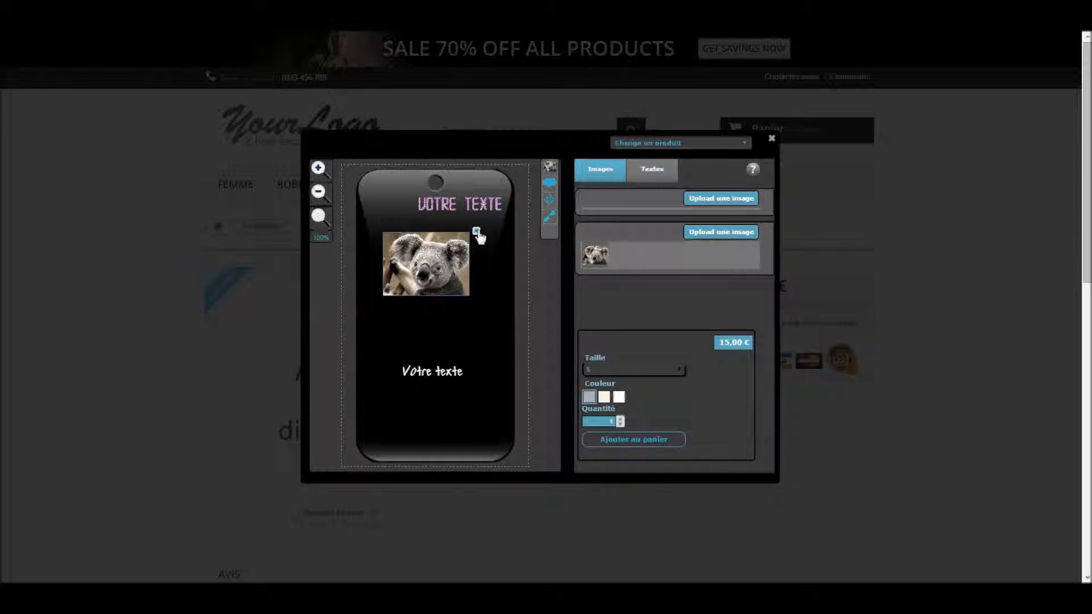
click(476, 232)
click(512, 323)
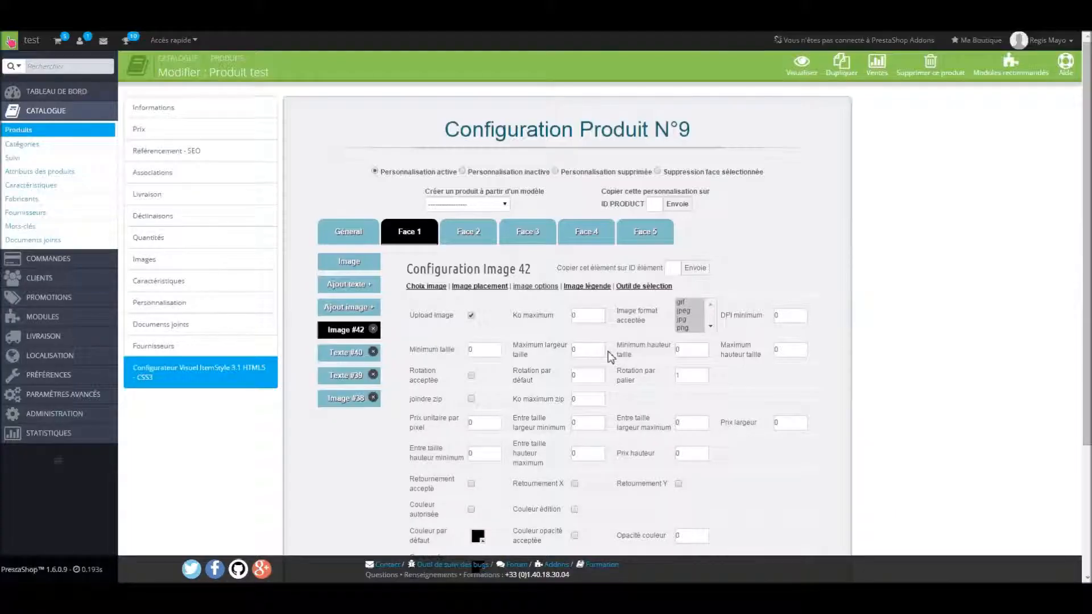
- Review the upload option of Image #42 and return to its image choice settings
click(439, 287)
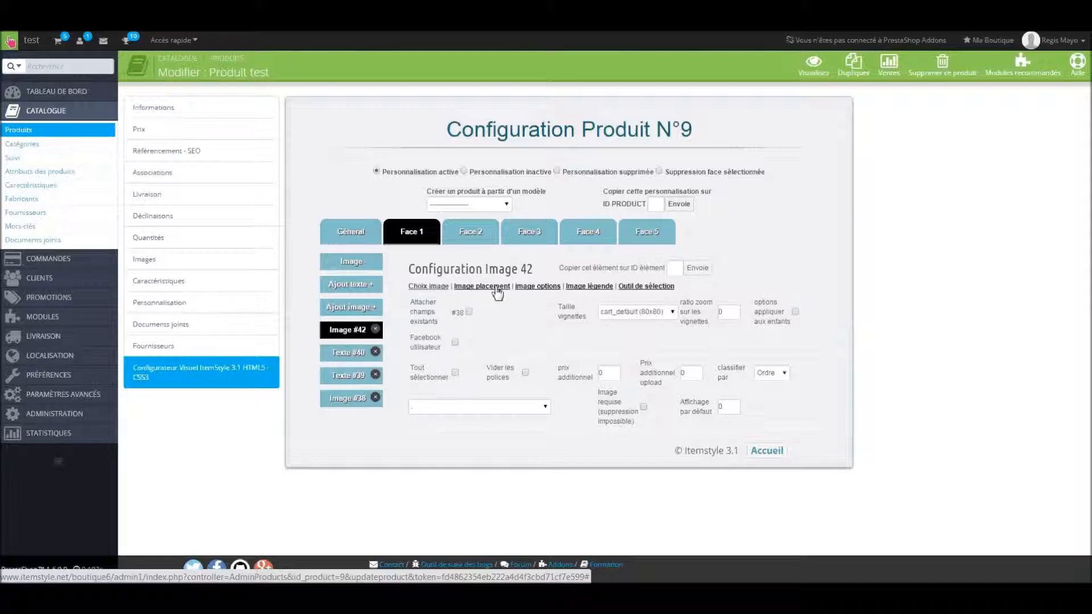
click(537, 286)
click(470, 315)
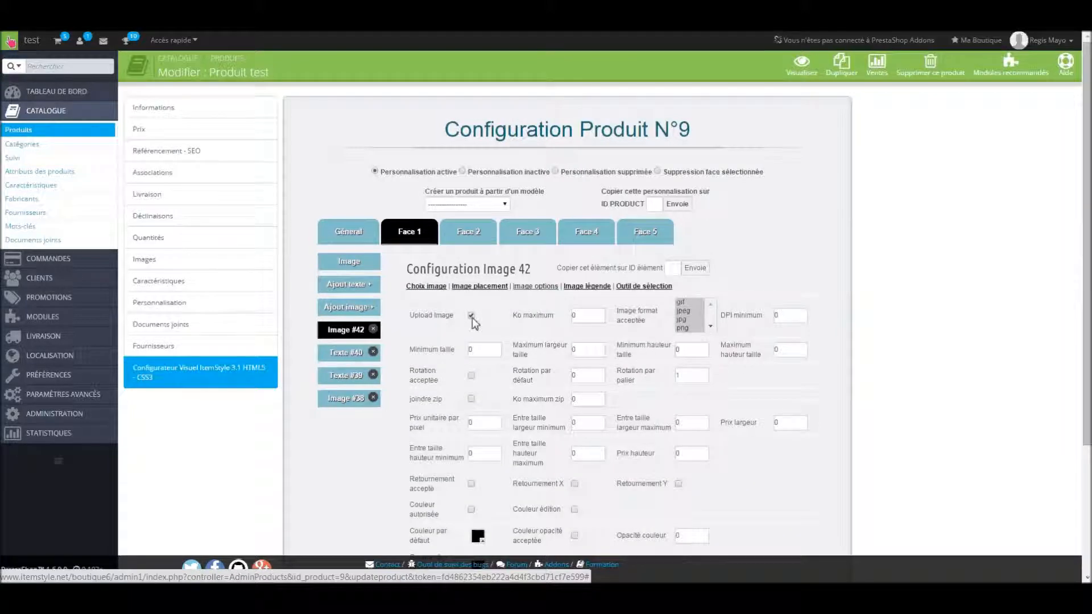
click(428, 287)
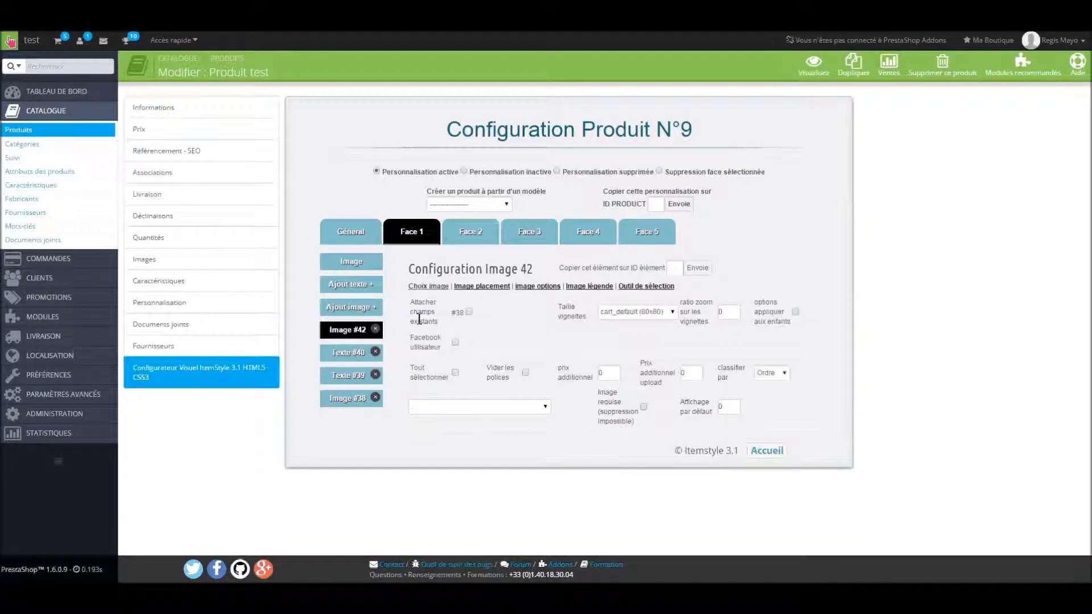
- Attach existing field #42 to Image #38 and reload the storefront customizer
click(347, 398)
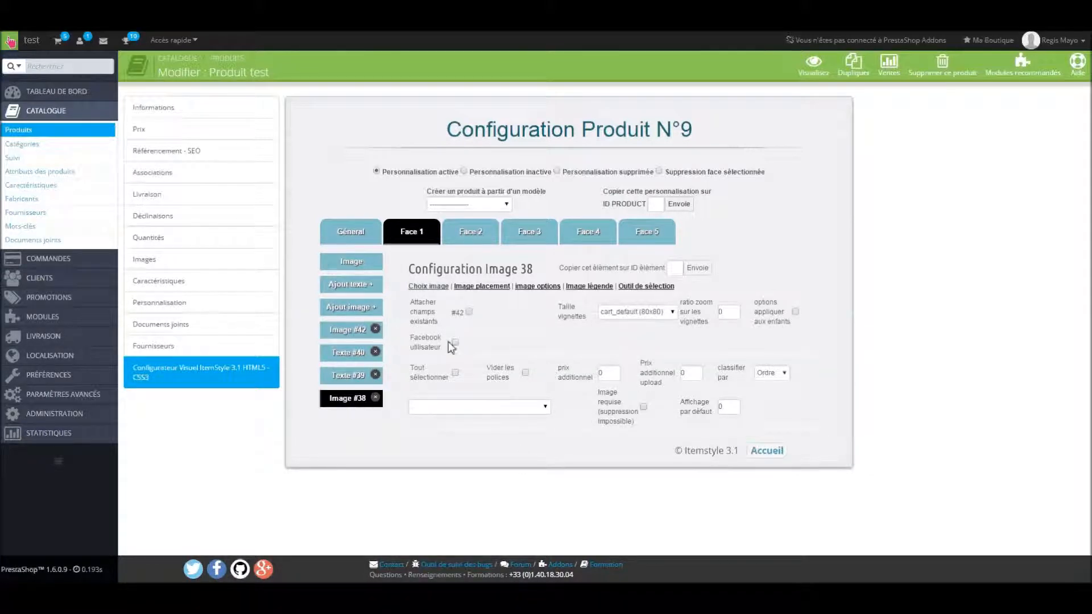
click(469, 311)
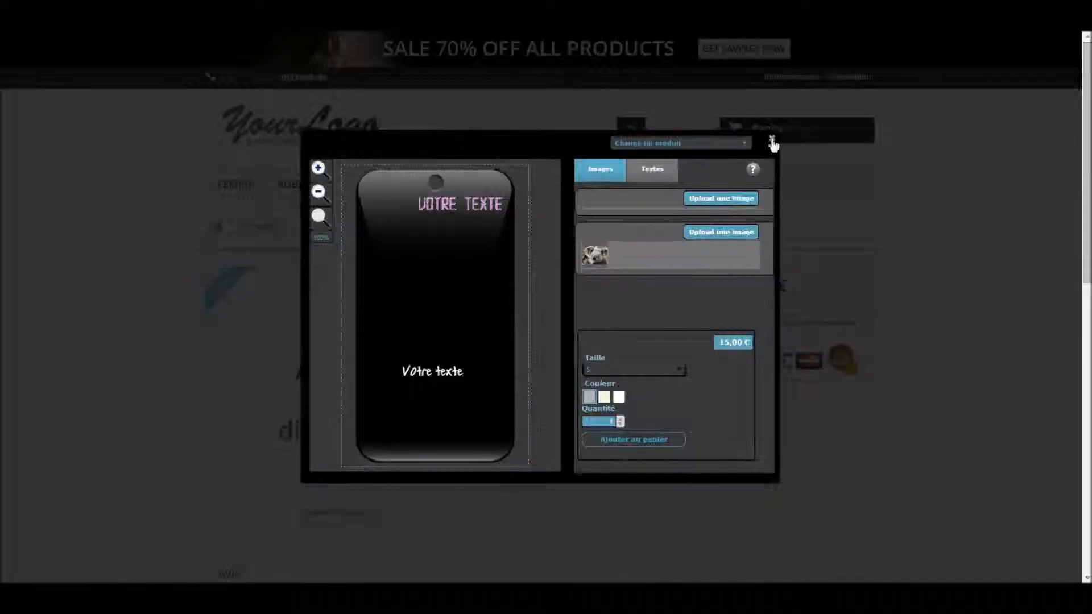
click(772, 138)
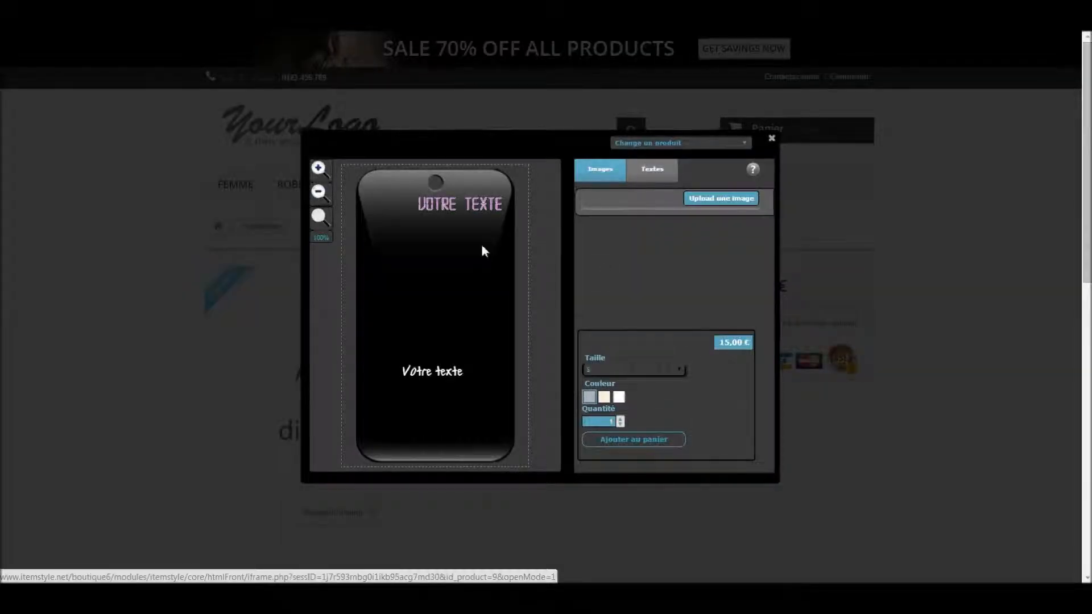
- Shift the "VOTRE TEXTE" text slightly down and place an uploaded Koala sample image between the two texts
drag(449, 206, 438, 222)
click(593, 180)
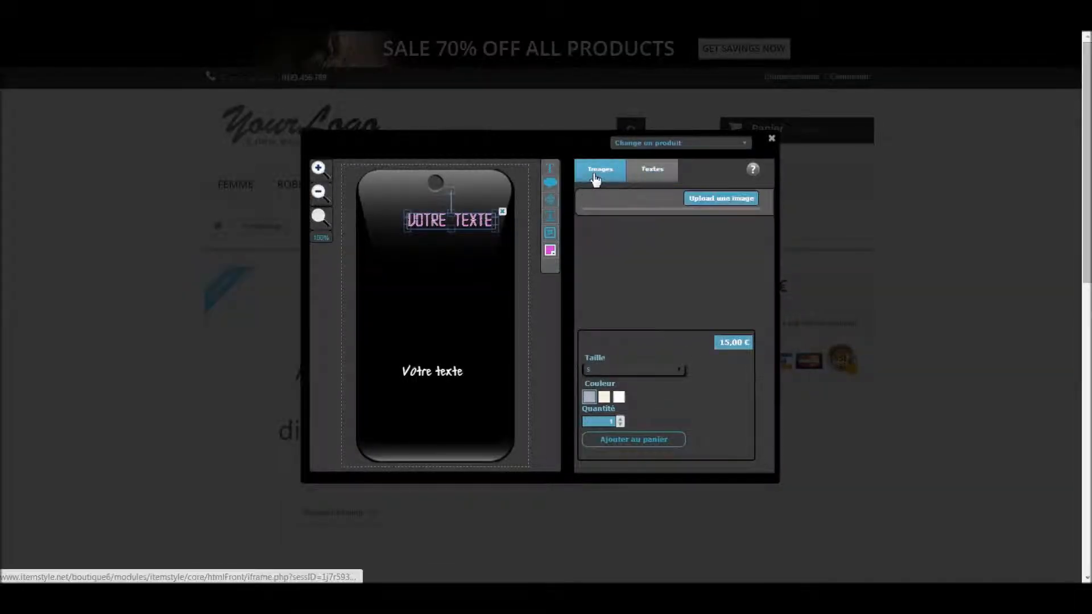
click(752, 200)
double_click(493, 142)
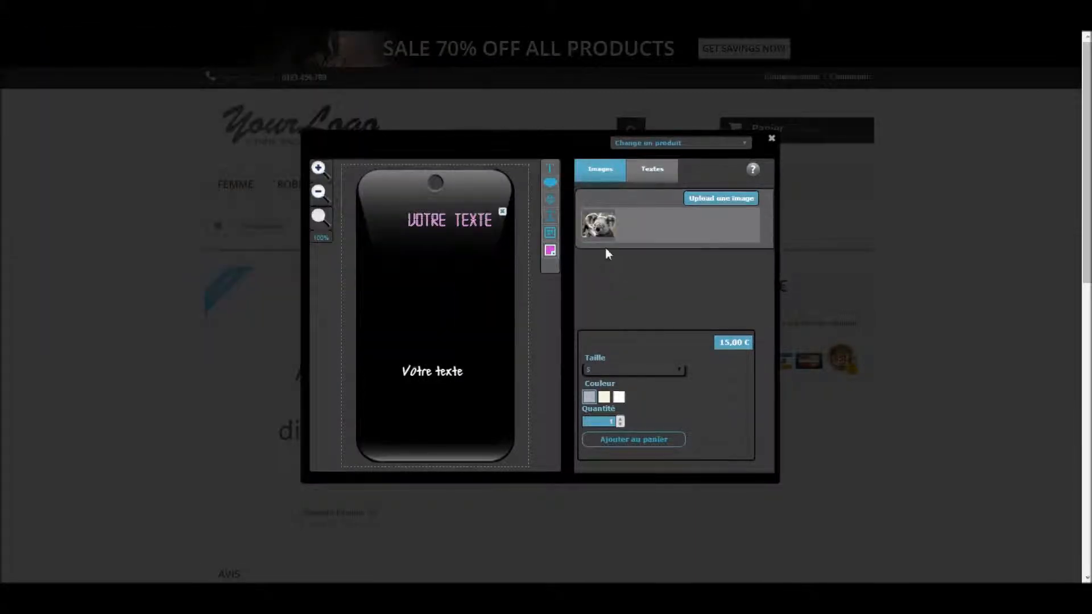
click(598, 227)
drag(449, 295, 446, 302)
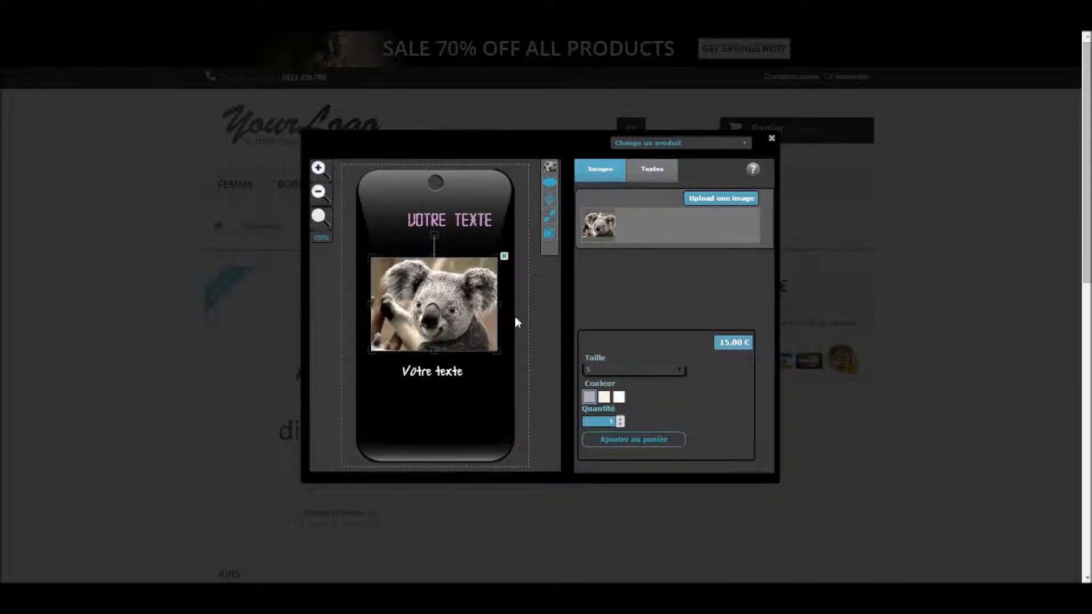
- Upload the Méduses sample image and place it over the koala, offset toward its lower right
click(743, 200)
double_click(409, 133)
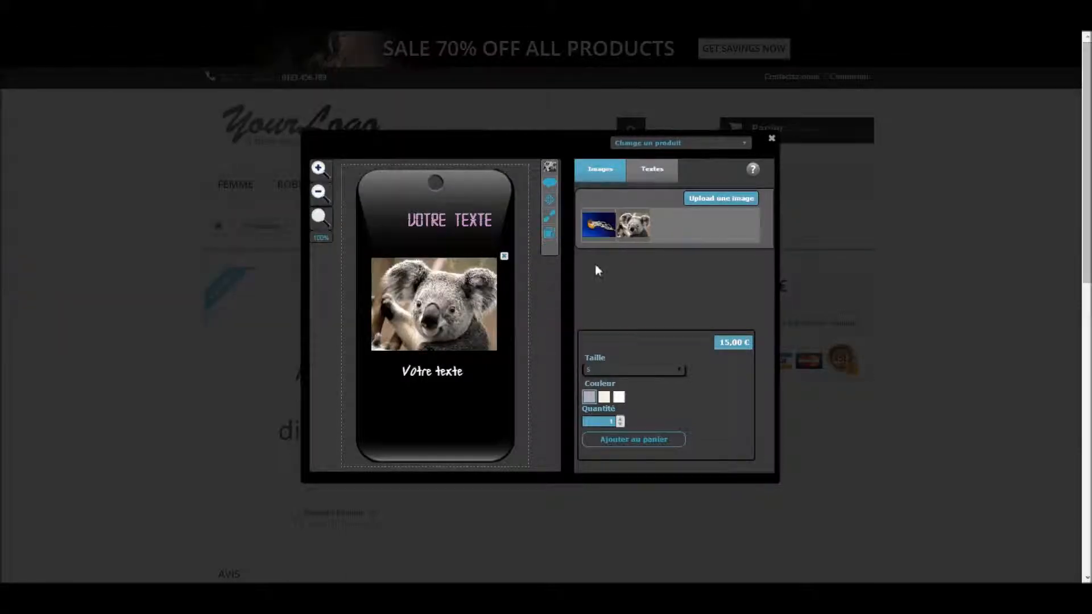
click(598, 232)
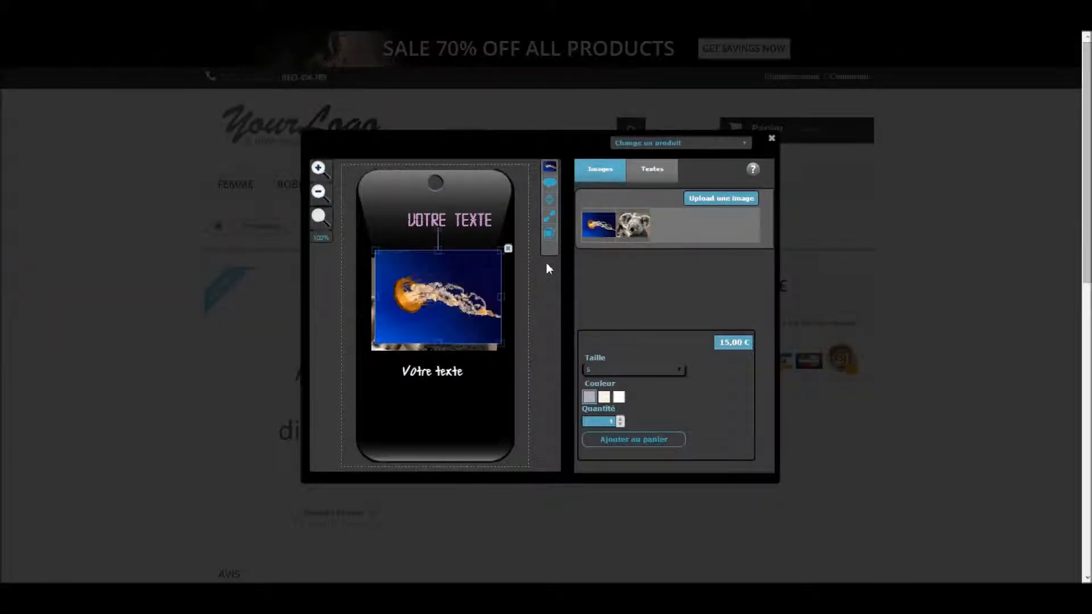
drag(453, 299, 449, 269)
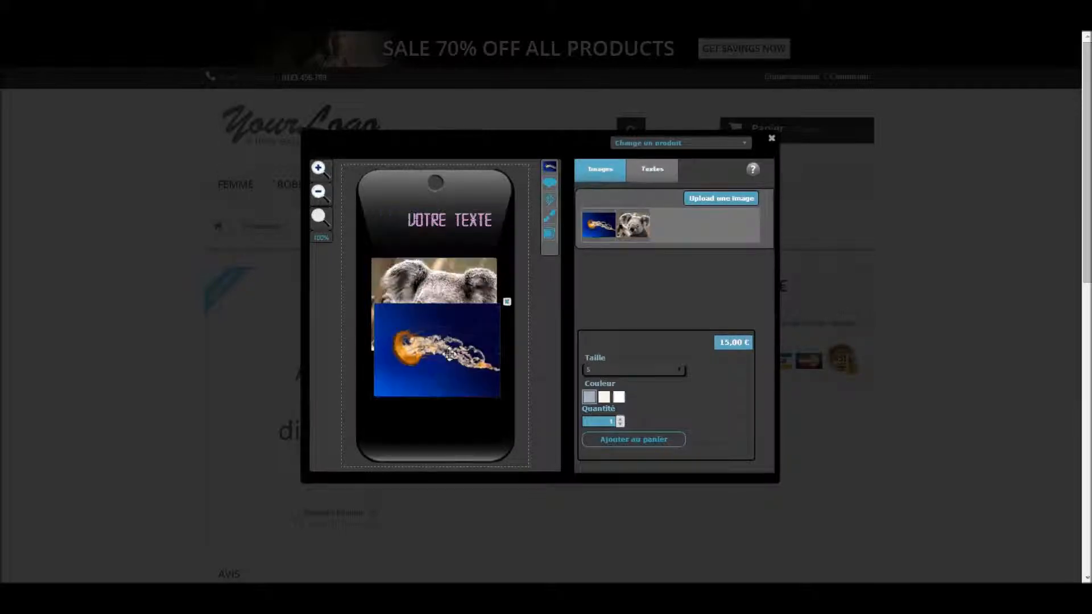
drag(444, 353, 458, 336)
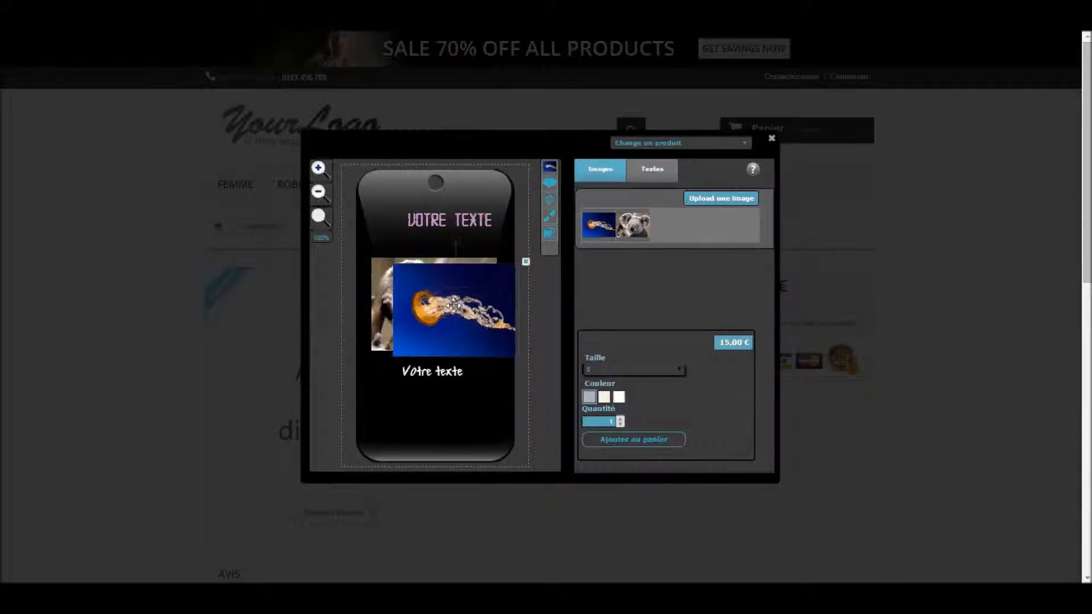
drag(414, 255, 428, 260)
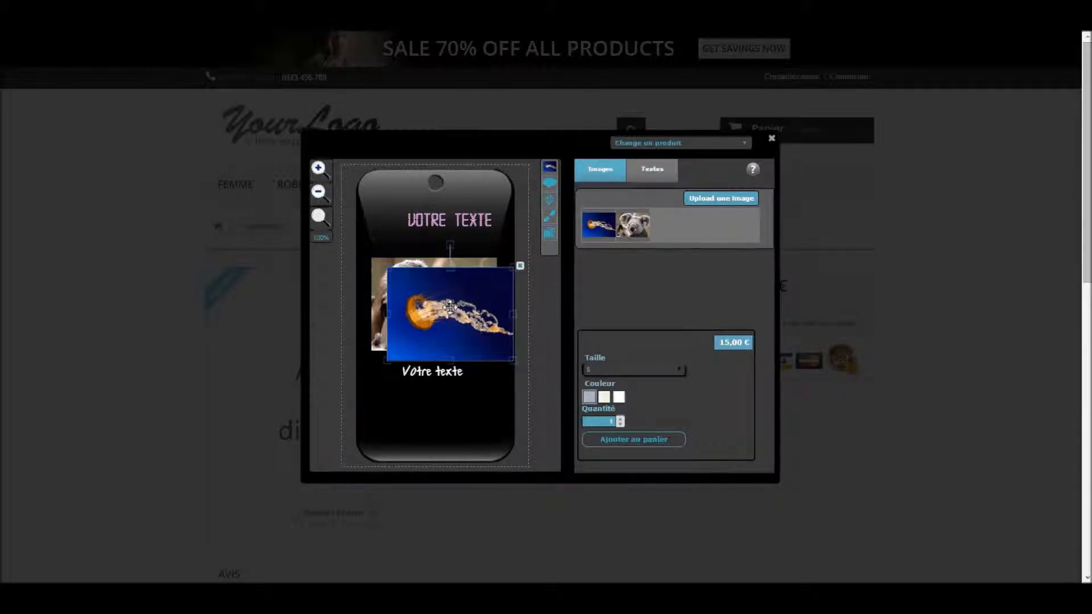
- Replace the rear koala picture on the phone with the jellyfish image
click(416, 262)
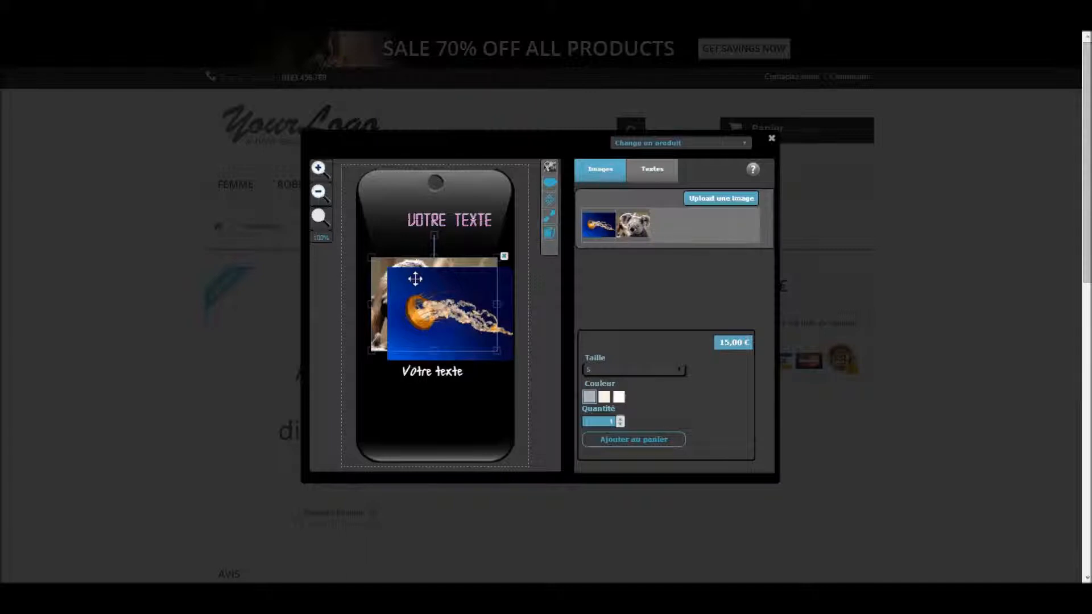
click(598, 224)
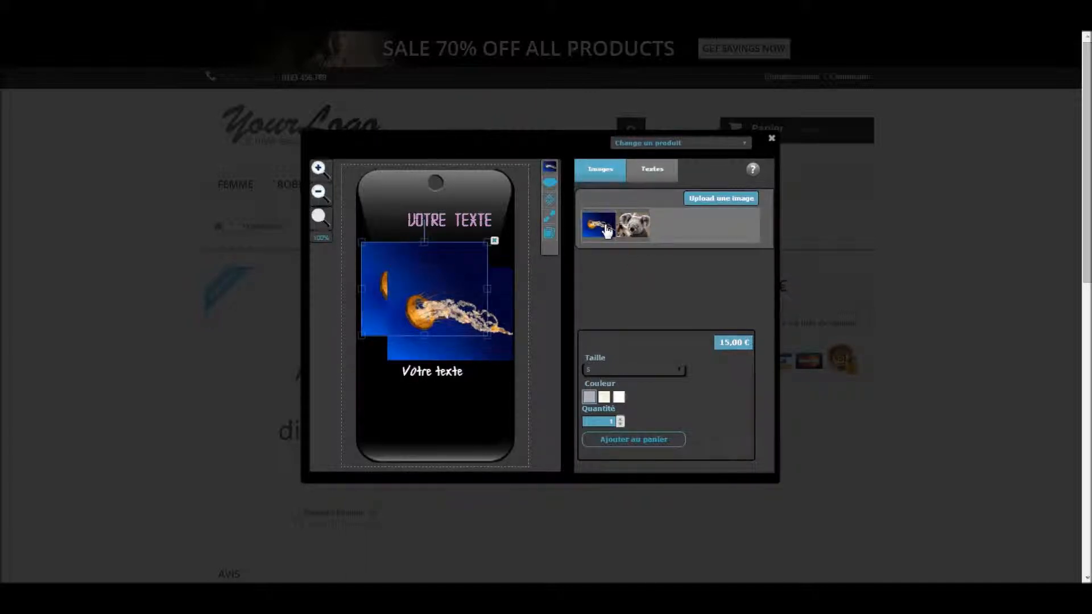
drag(469, 344, 440, 336)
click(405, 258)
- Replace the front jellyfish picture with the koala image and adjust its position on the phone
click(438, 350)
click(633, 225)
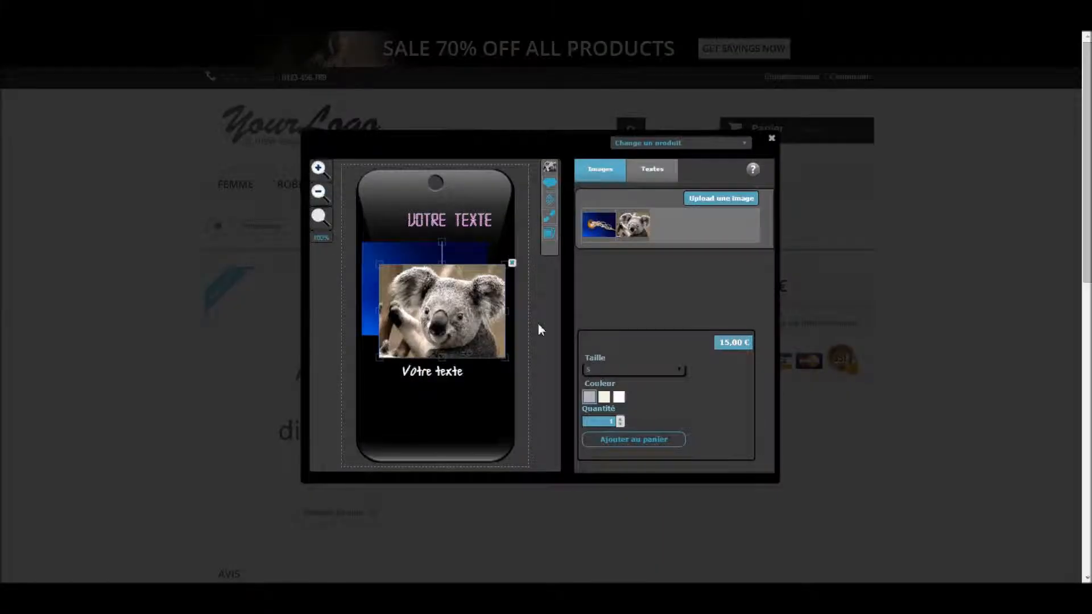
mouse_move(462, 312)
mouse_down()
mouse_move(466, 295)
mouse_move(464, 309)
mouse_up()
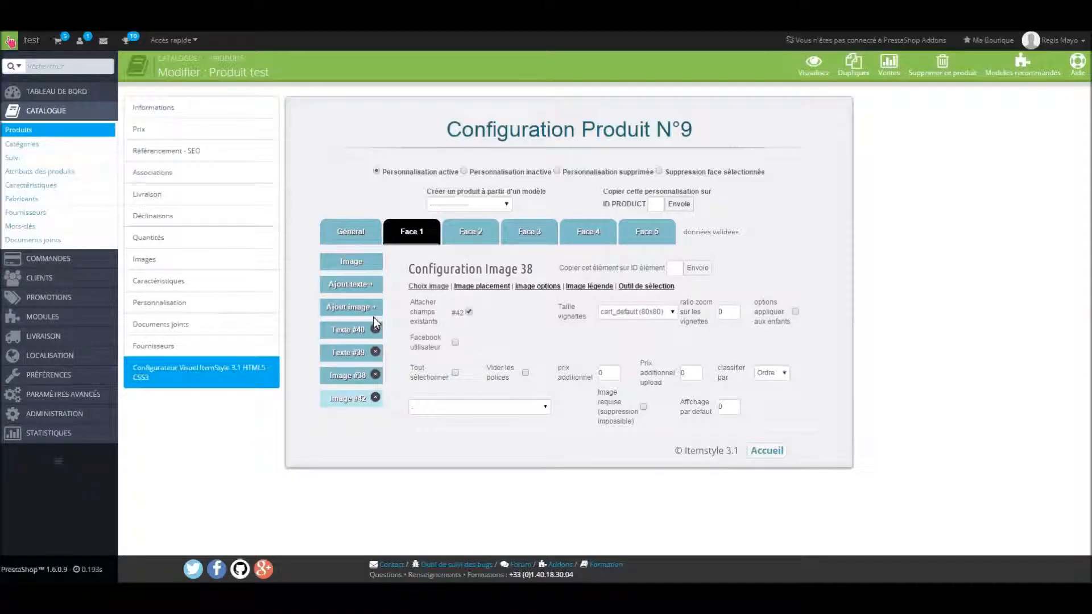
- Add another image field to Face 1 and attach it to Image #38 alongside the field already attached
click(354, 307)
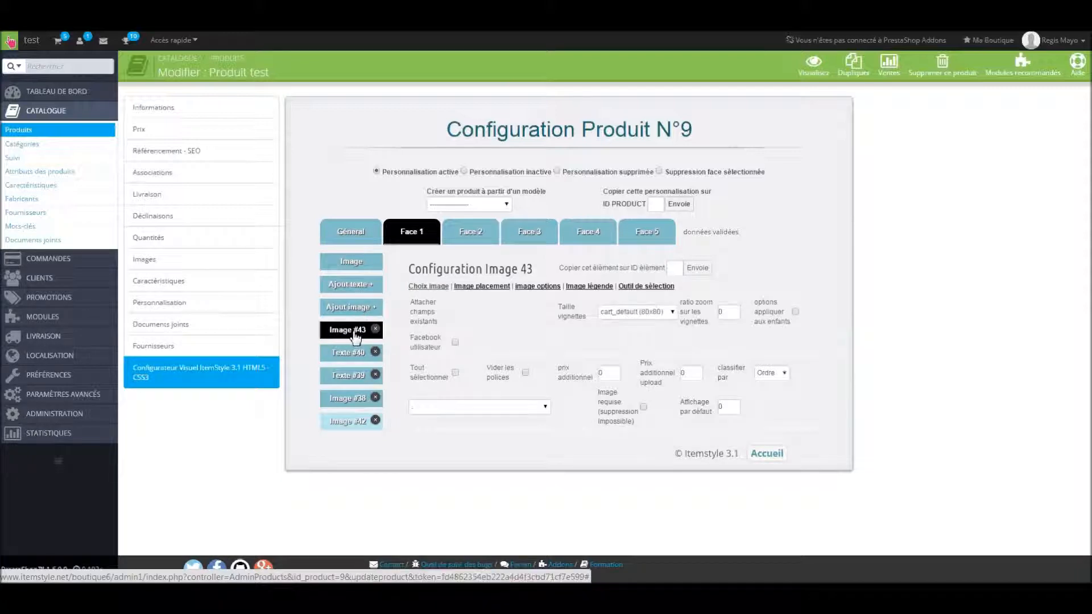
click(353, 423)
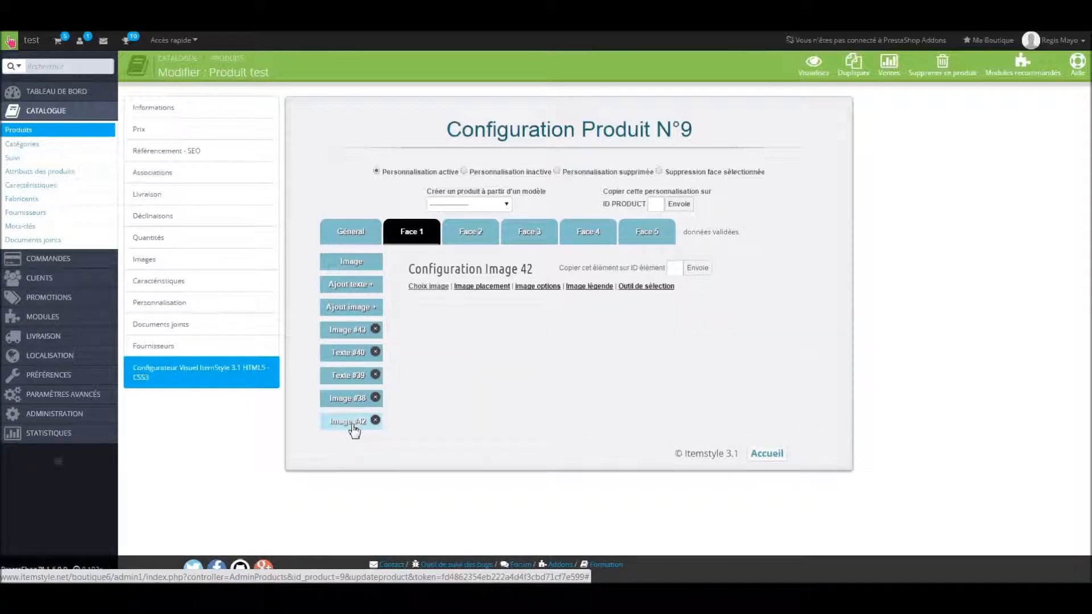
click(351, 400)
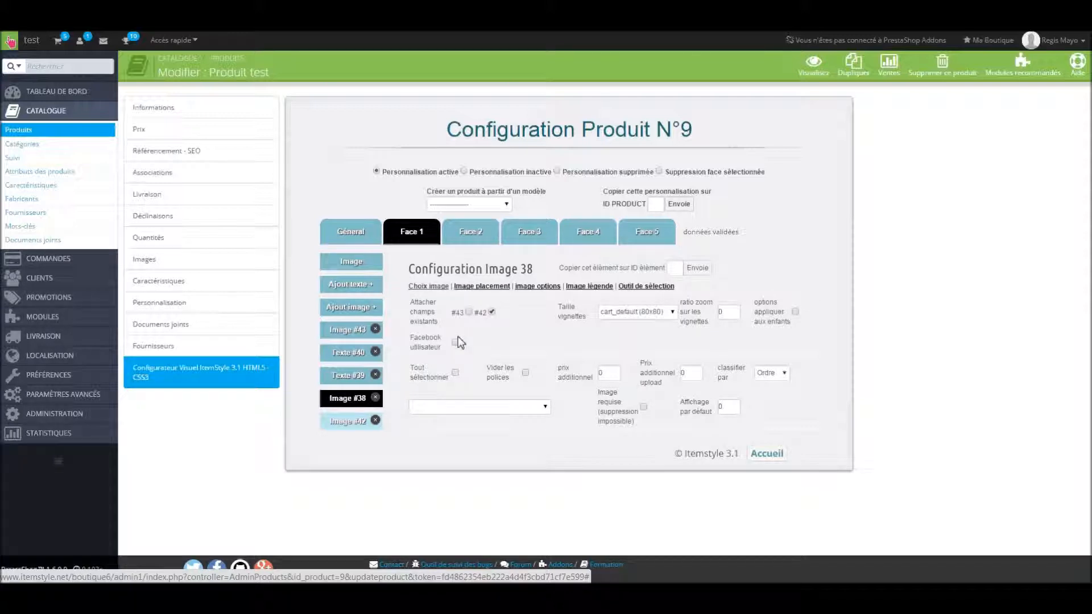
click(469, 312)
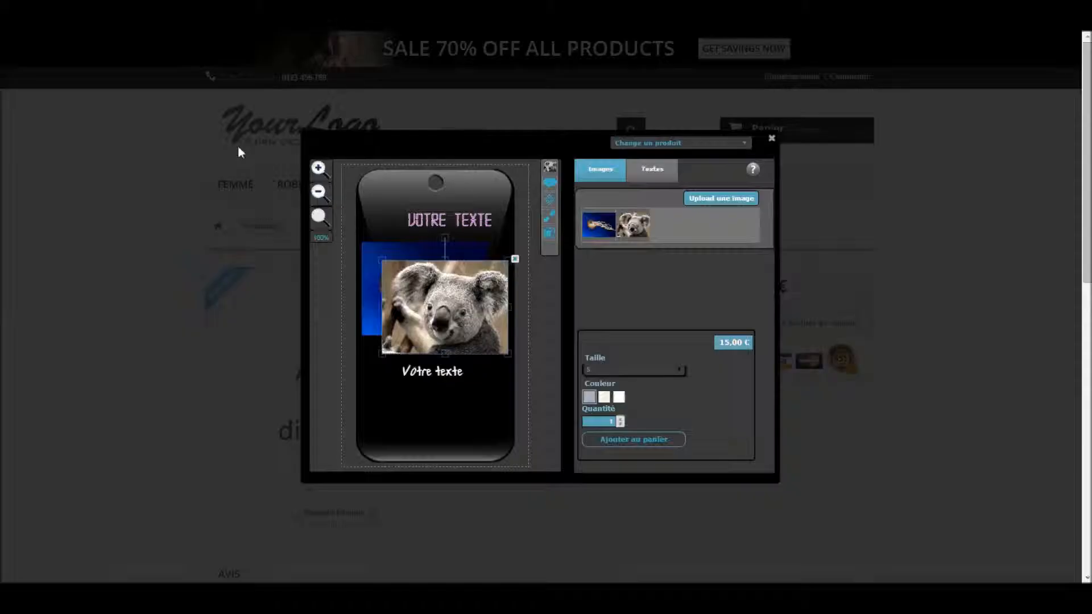
- Reopen the product customizer on the storefront and put the jellyfish image, followed by the koala, on the phone
click(780, 132)
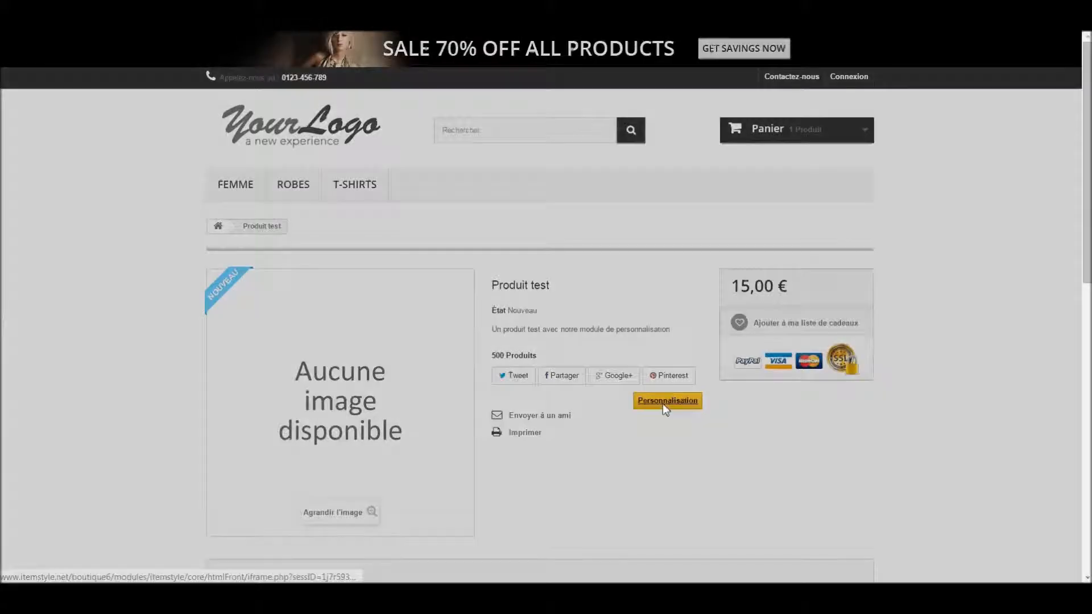
click(663, 403)
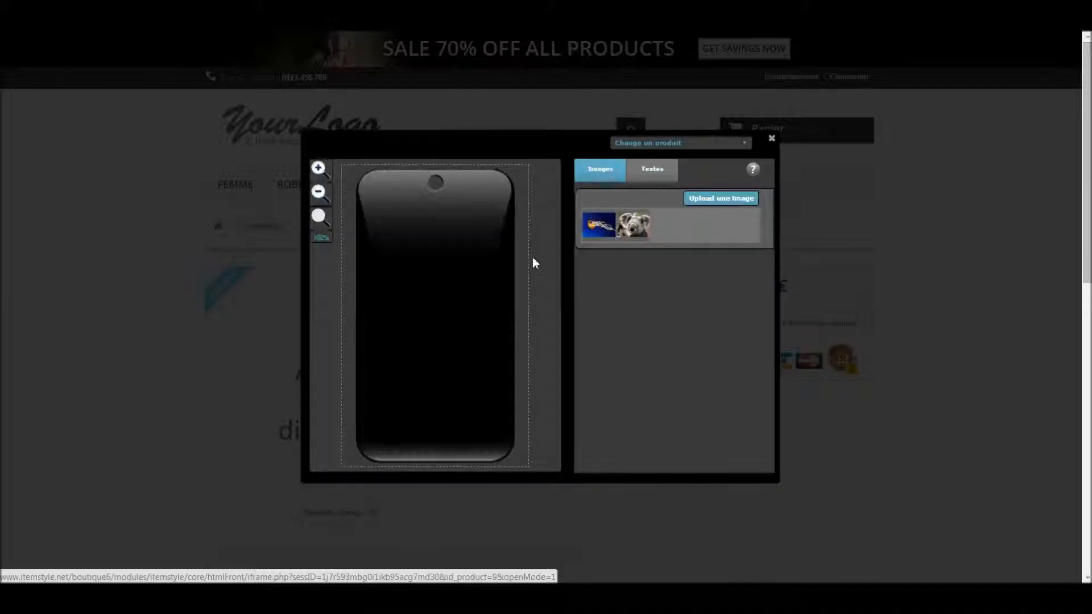
click(596, 229)
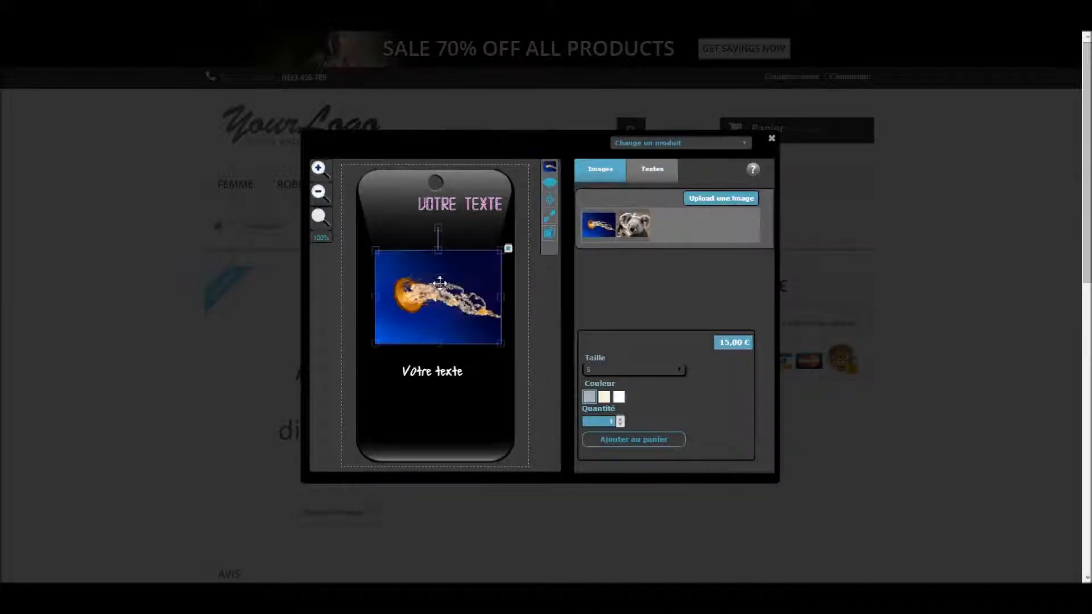
click(632, 231)
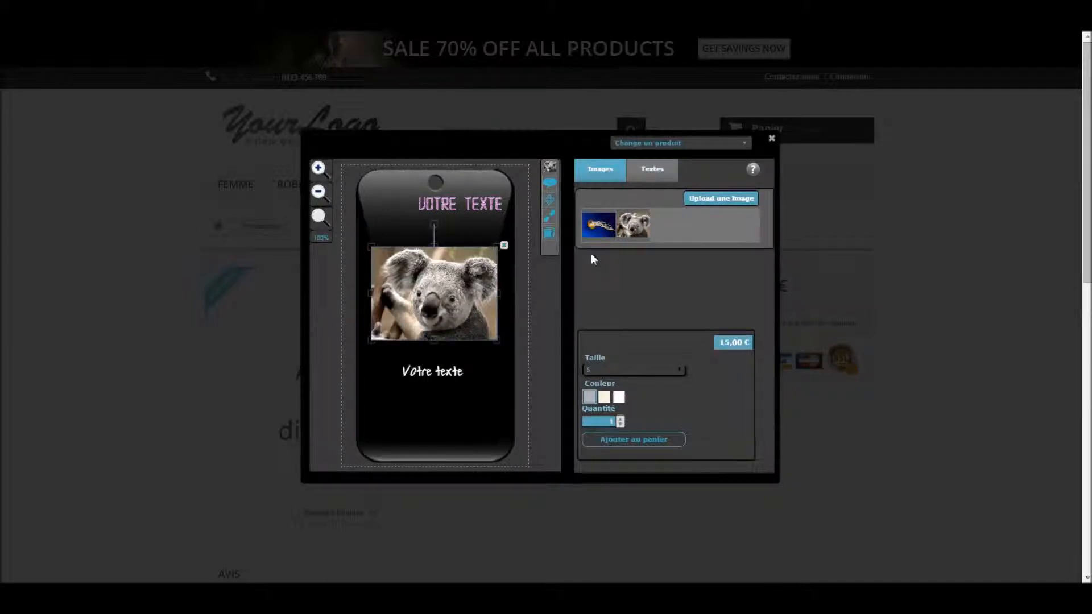
- Alternate the jellyfish and koala images on the phone several times, shifting one picture slightly to the right
click(595, 227)
drag(448, 292, 458, 291)
click(638, 230)
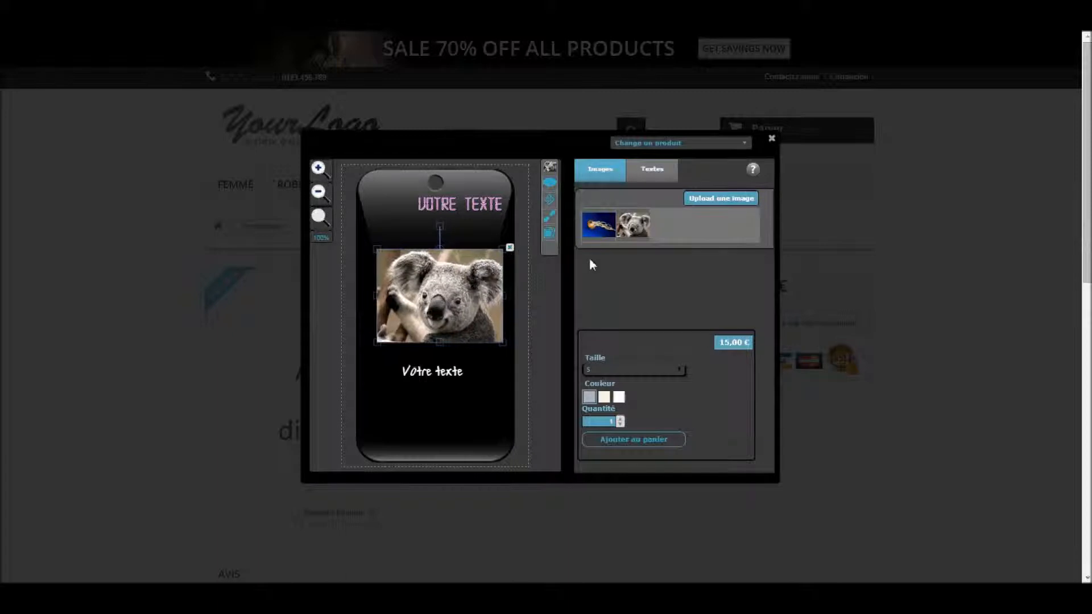
click(603, 228)
click(634, 232)
click(599, 224)
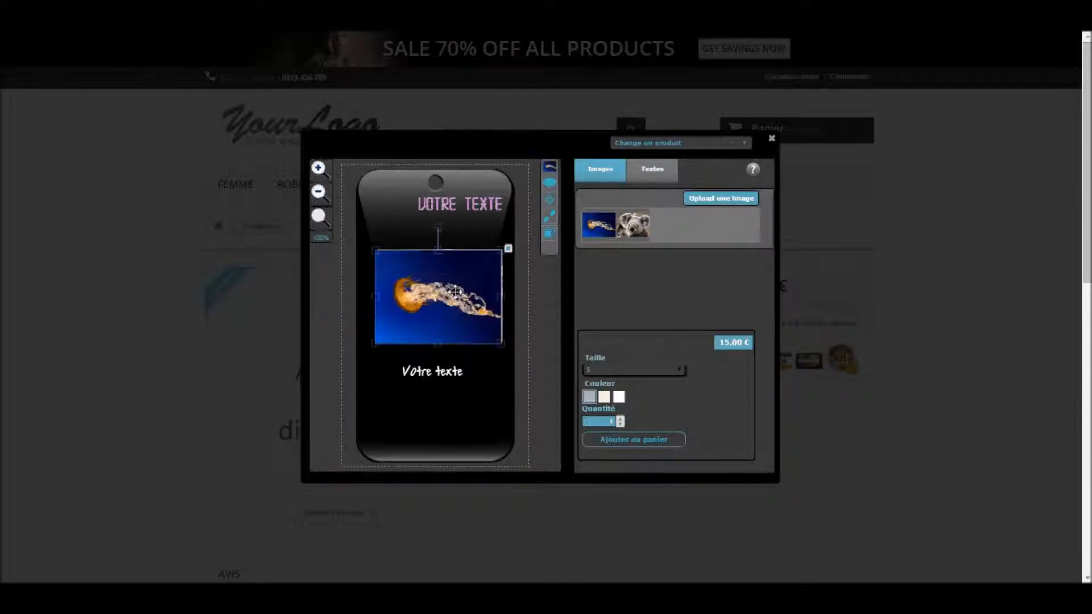
click(633, 225)
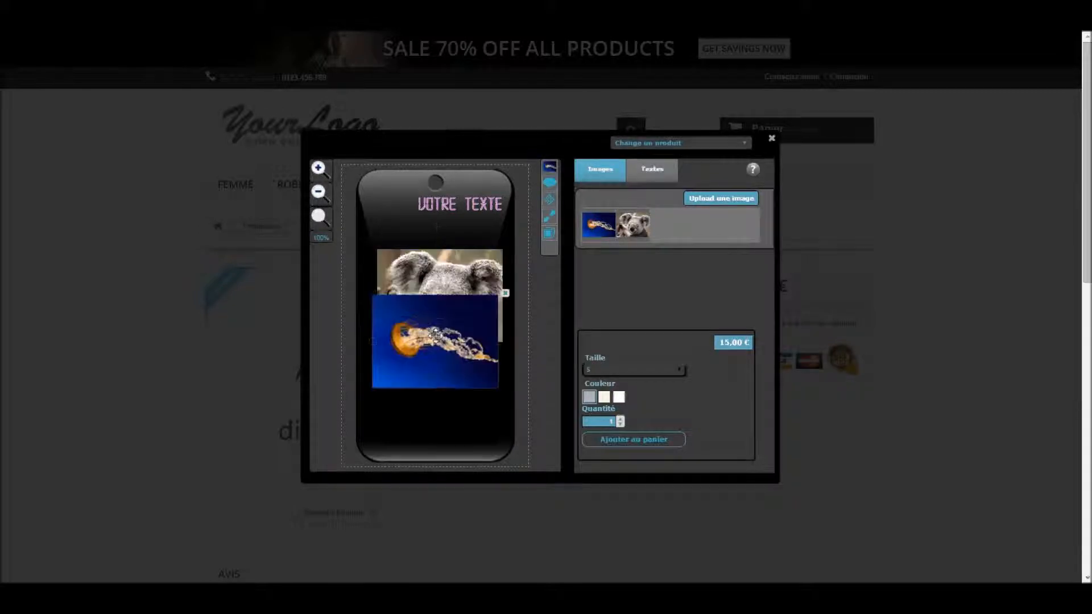
- Spread the overlapping pictures vertically on the phone, moving the front koala down over the jellyfish
click(513, 353)
click(445, 296)
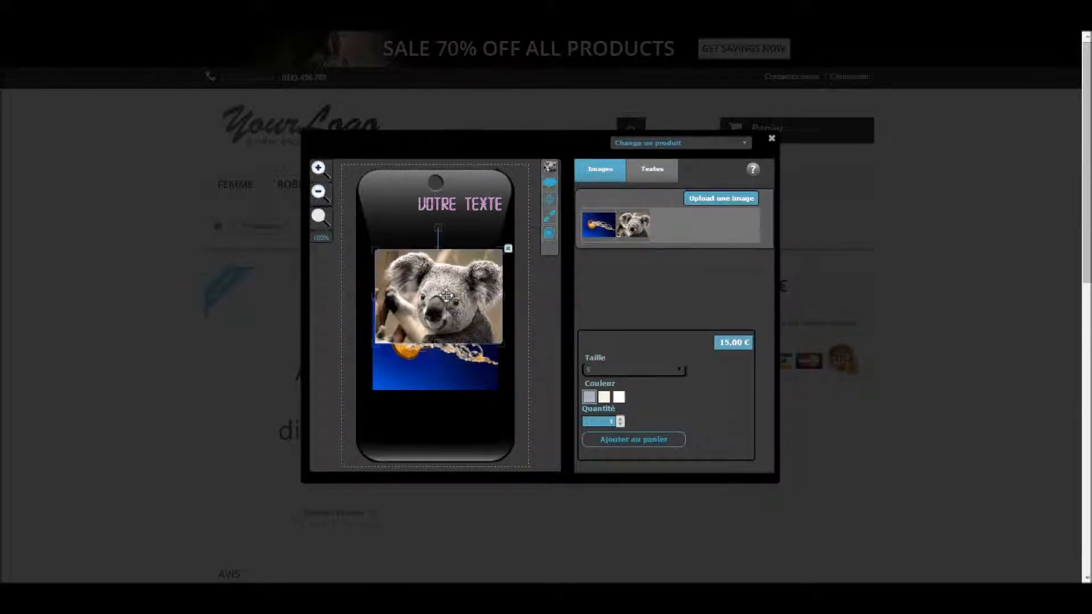
drag(446, 296, 443, 372)
- Replace the jellyfish picture in the stack with the koala and adjust the arrangement of the three koala pictures
click(448, 316)
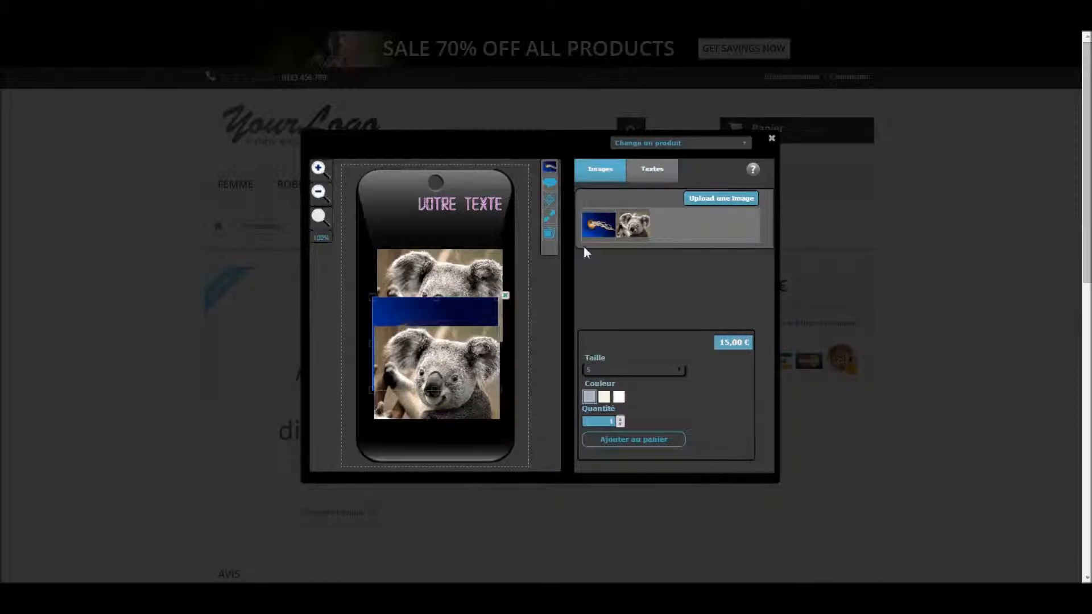
click(633, 225)
drag(457, 381, 456, 370)
click(455, 309)
click(451, 269)
click(450, 298)
click(463, 382)
click(441, 261)
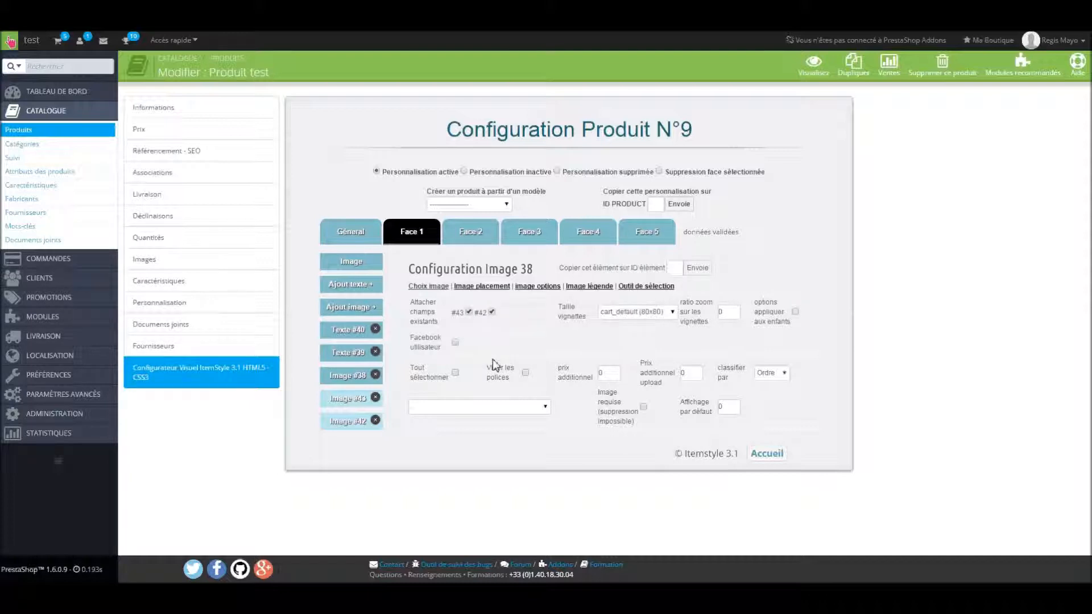
- Review the placement settings of Image #38 and set the thumbnail zoom ratio in its image choice settings to 2
click(342, 376)
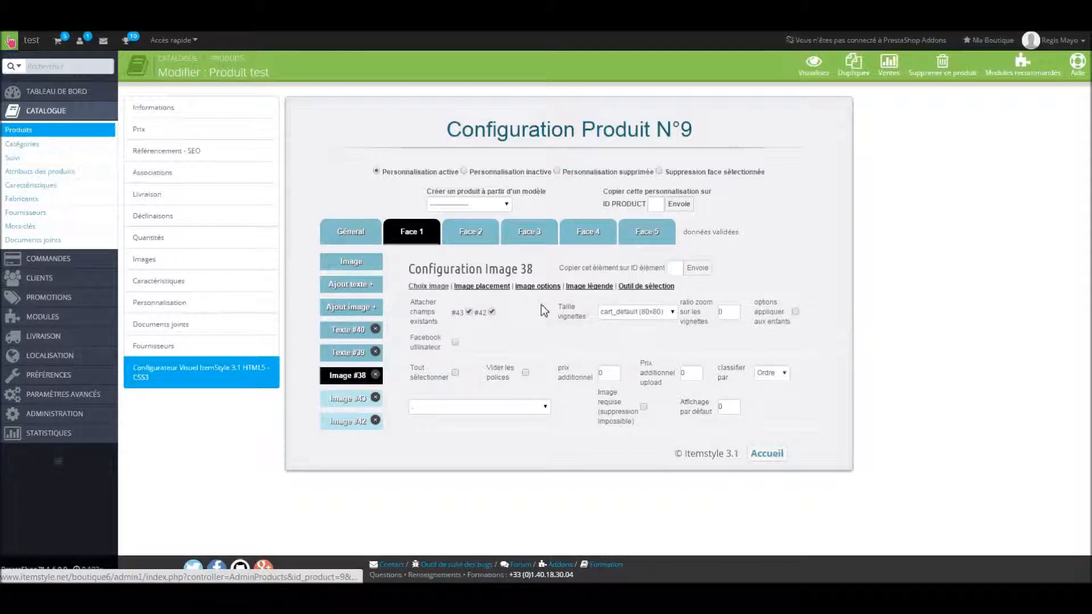
click(538, 286)
click(477, 287)
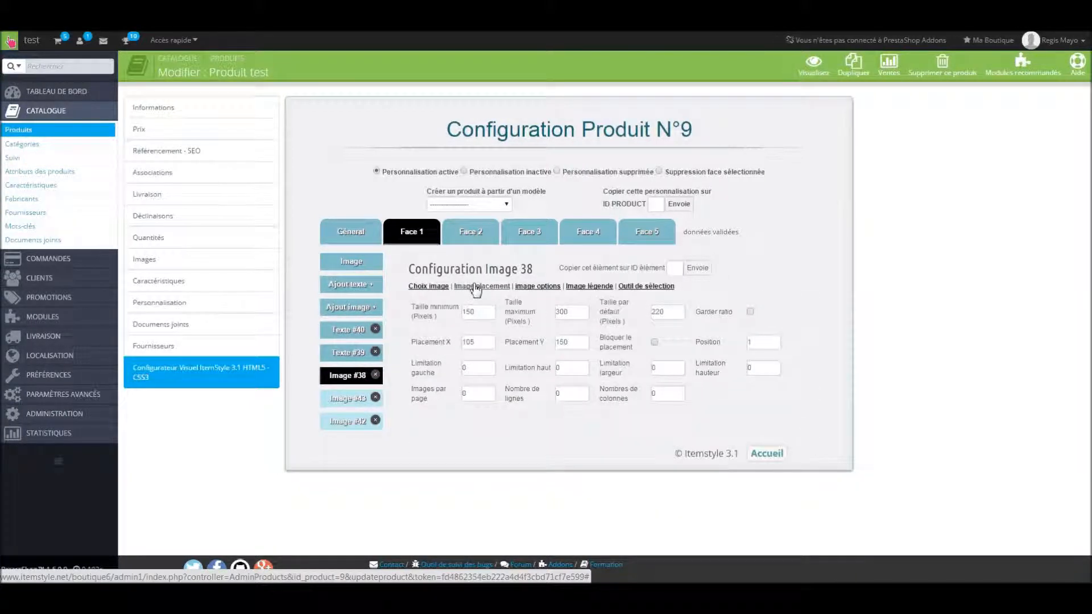
click(436, 287)
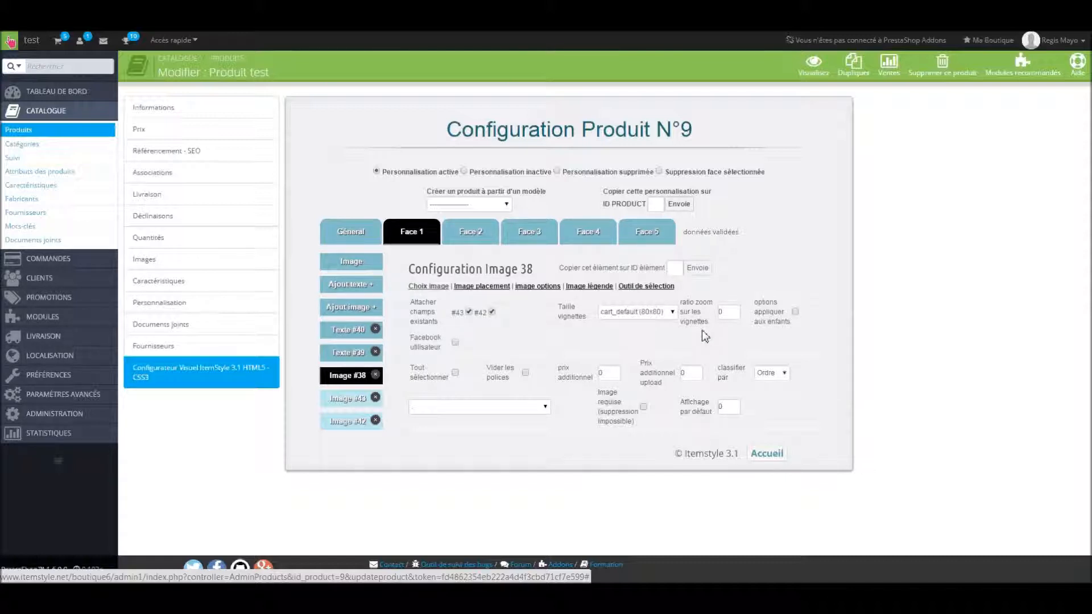
click(731, 315)
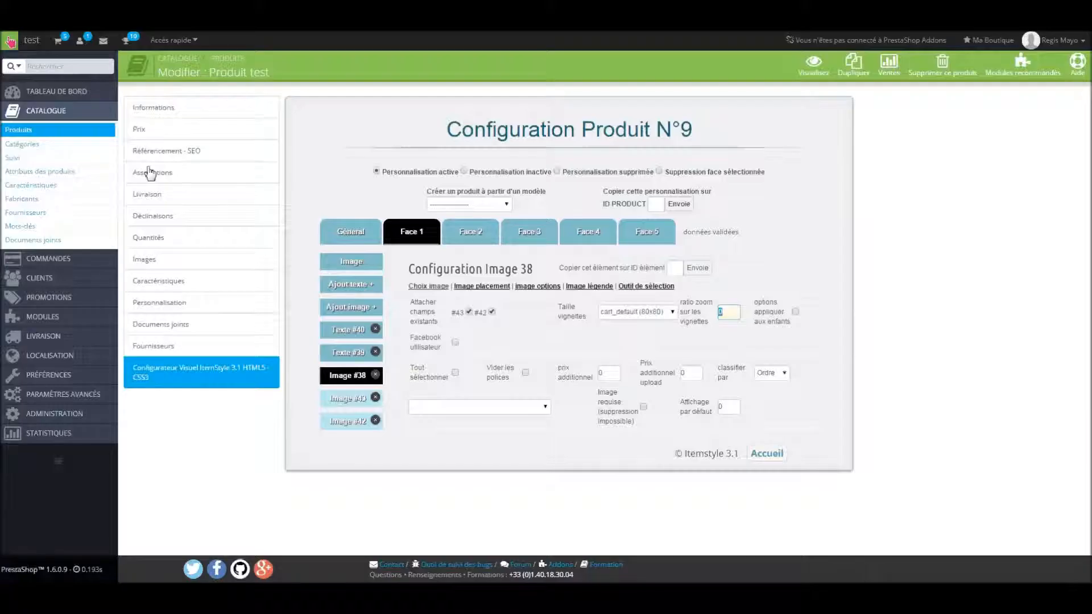
text(2)
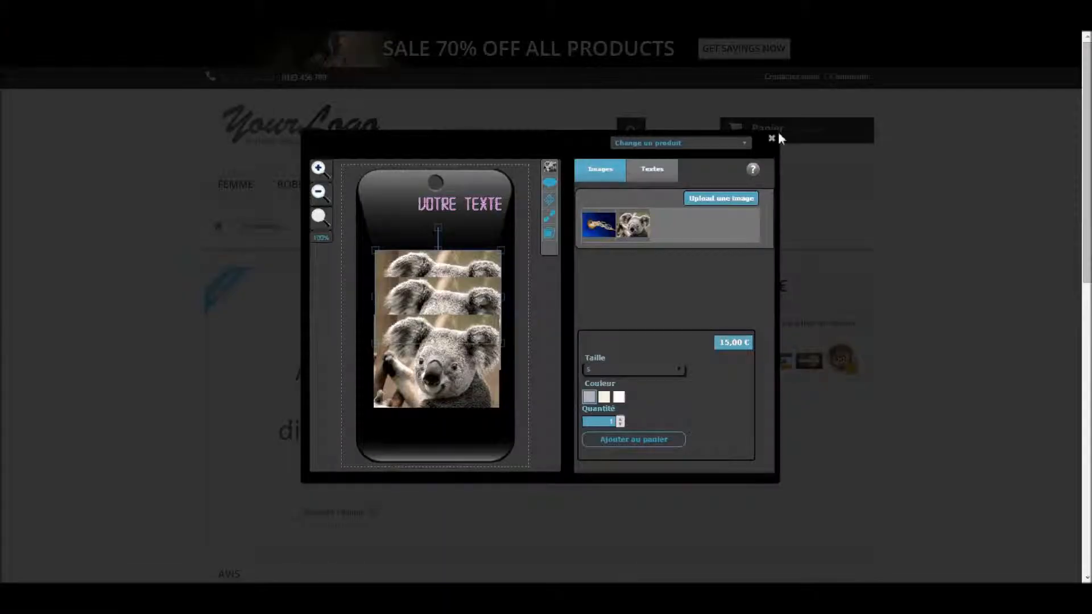
- Reopen the storefront customizer, preview the enlarged jellyfish thumbnail and add that image to the phone
click(778, 132)
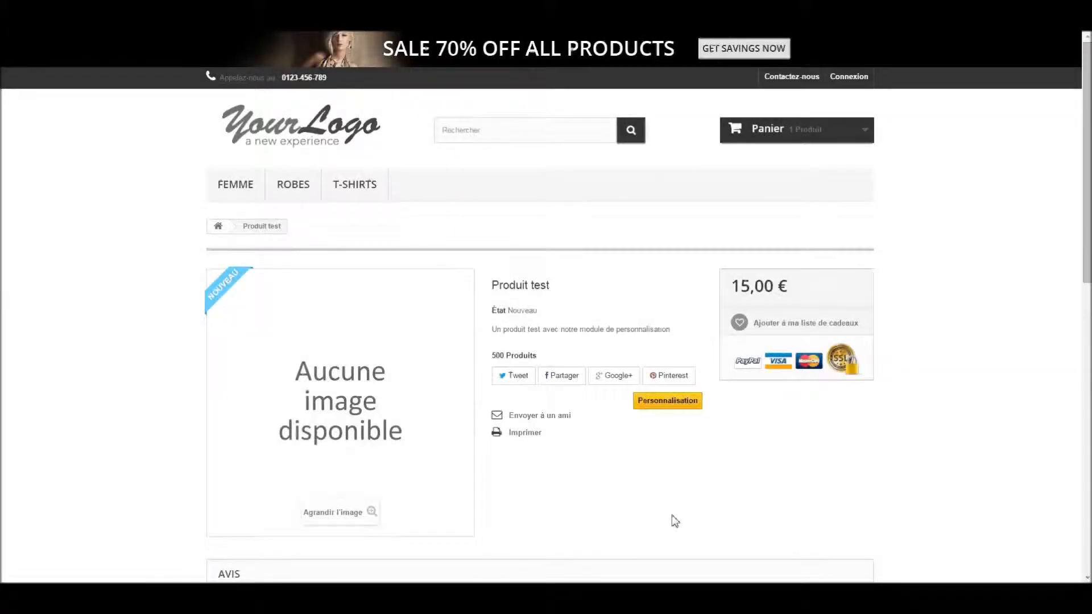
click(668, 403)
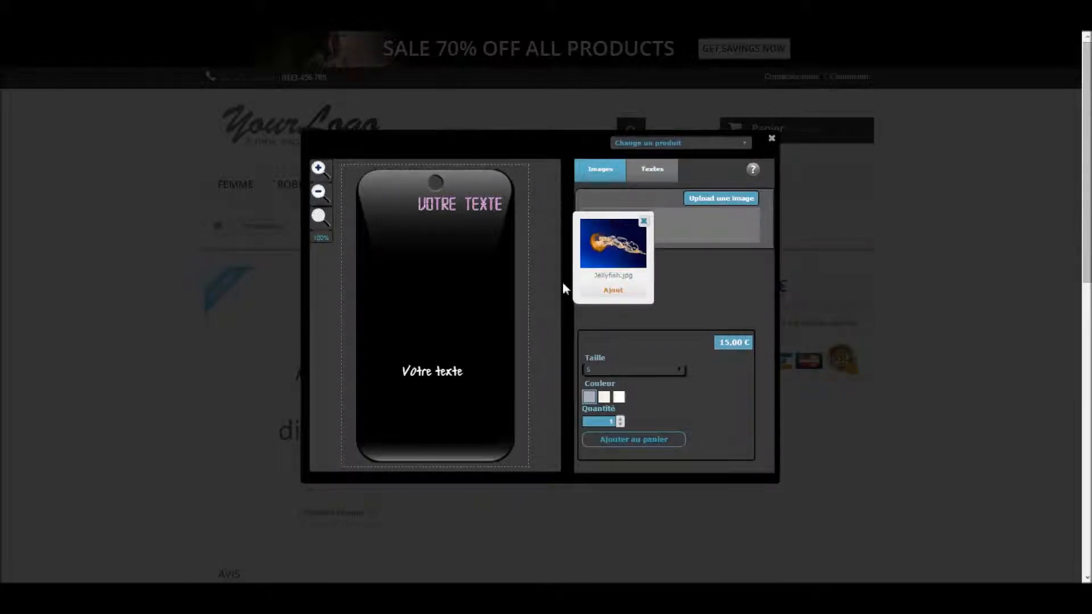
drag(606, 218, 697, 207)
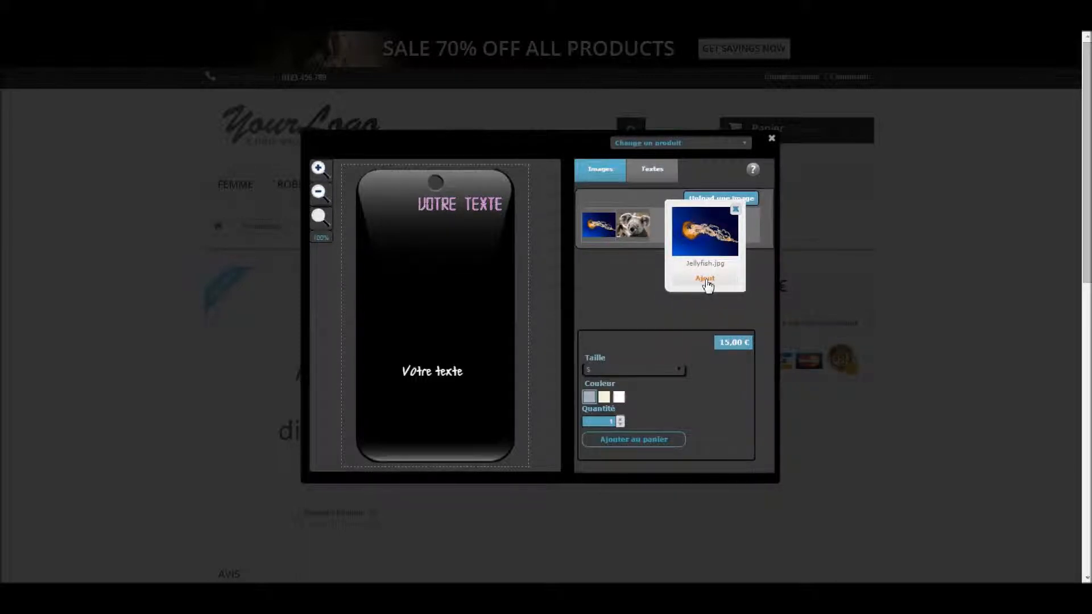
click(706, 281)
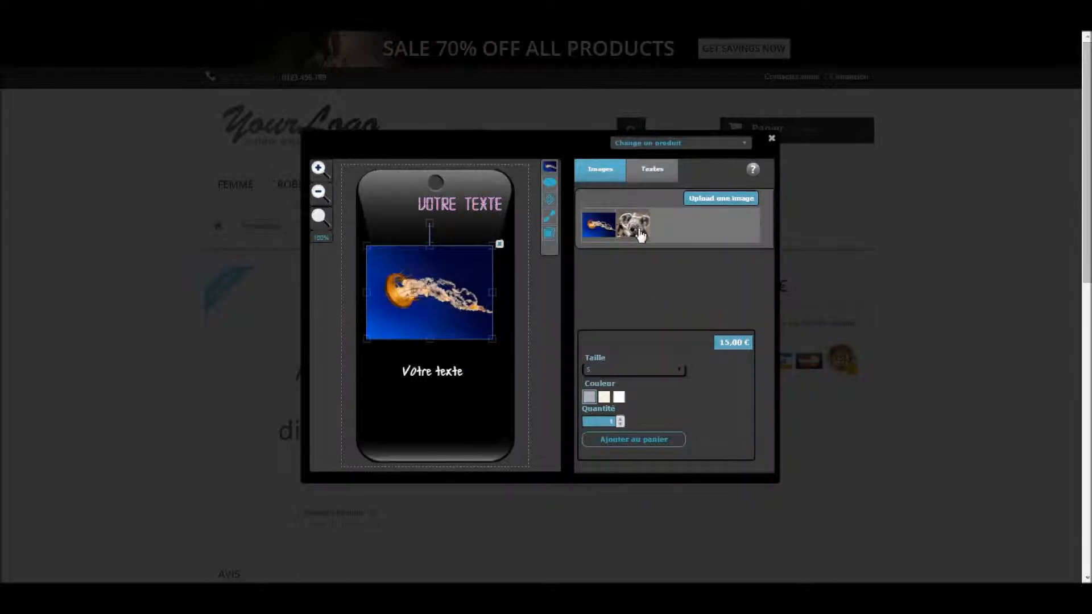
- Add the koala image from its enlarged preview and move it down so it overlaps the jellyfish
click(640, 230)
click(639, 287)
drag(413, 317, 418, 356)
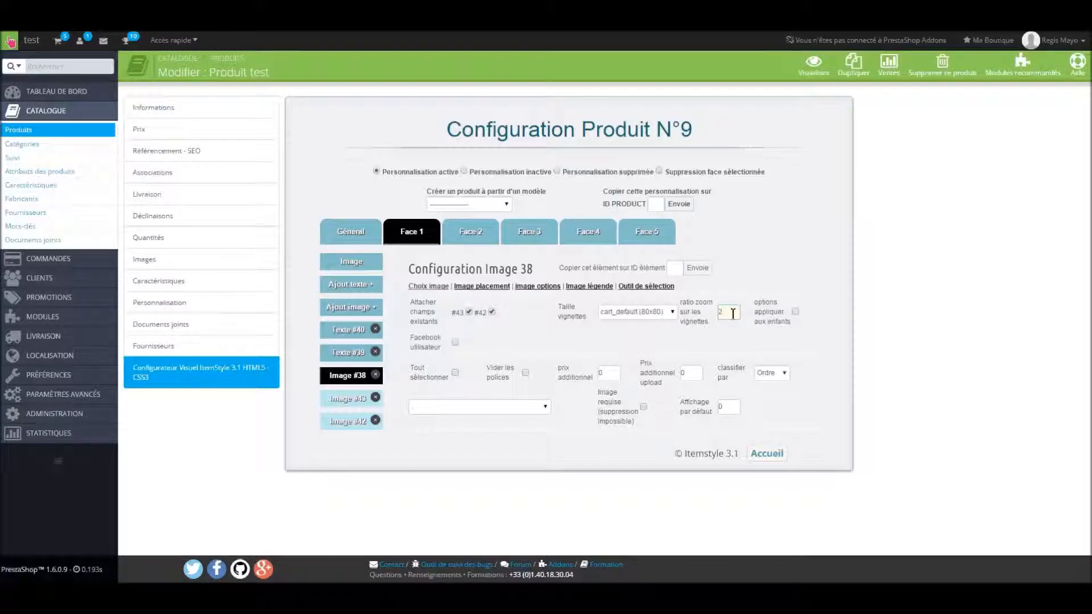
- Set the thumbnail zoom ratio of Image #38 to 4 and reload the storefront customizer
text(4)
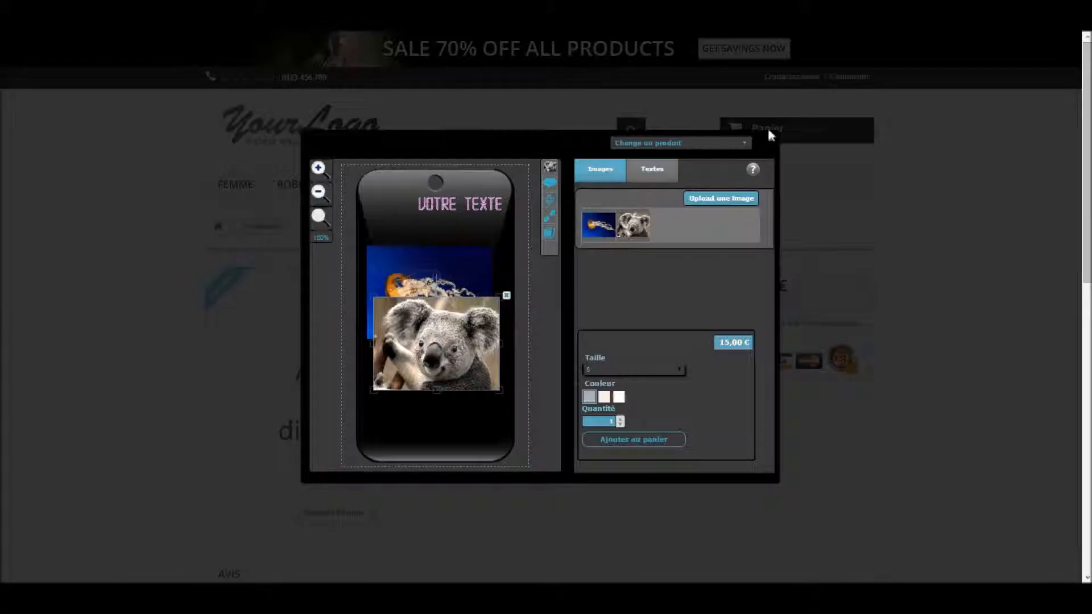
click(767, 128)
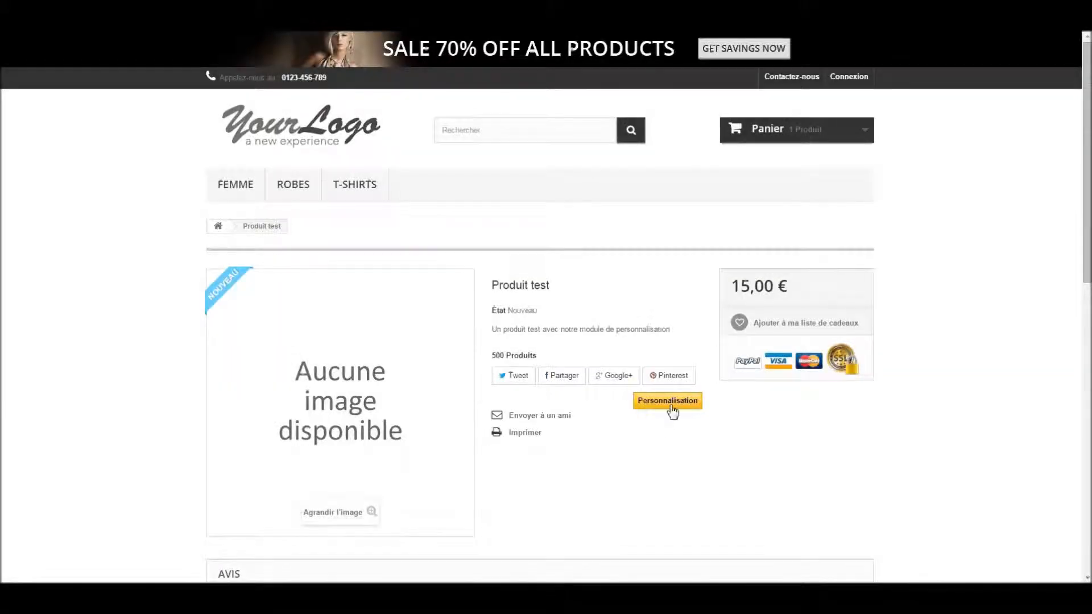
click(670, 404)
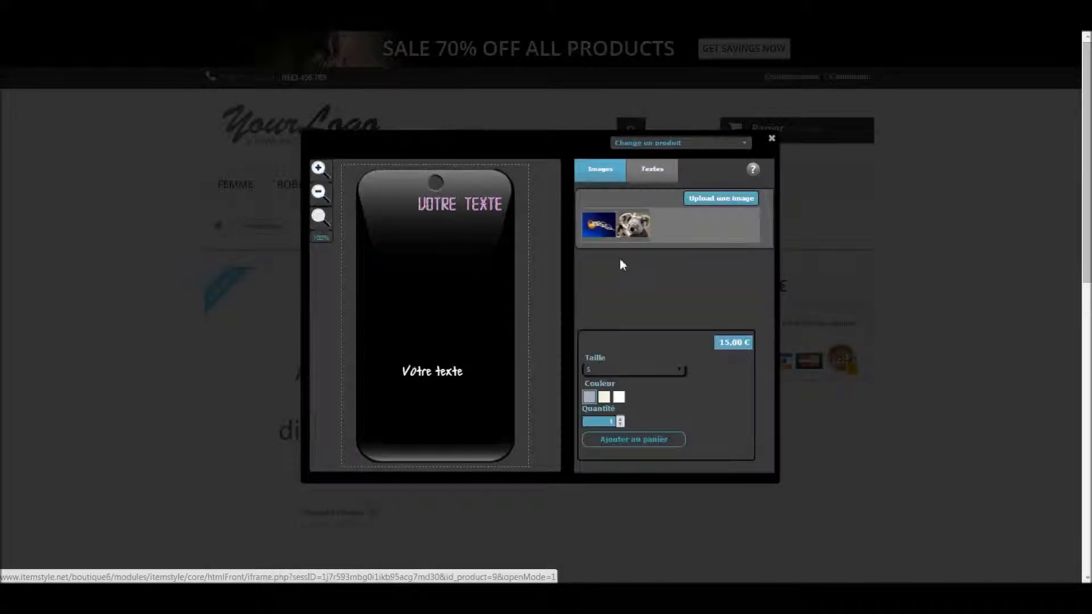
- Add the jellyfish to the phone, replace it with the koala, and add a second koala offset toward the lower right
click(598, 225)
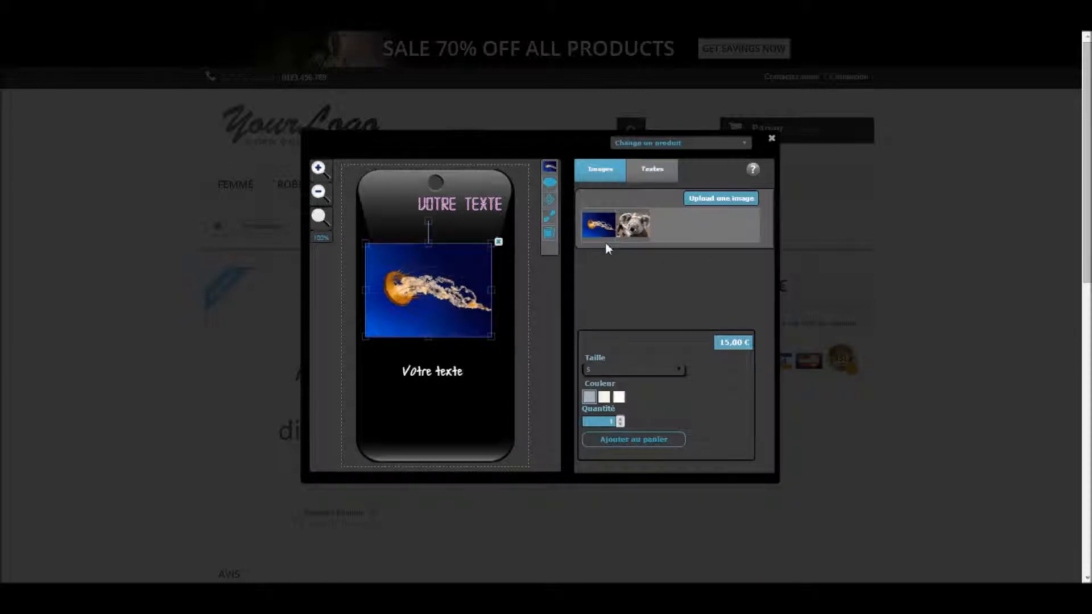
click(637, 234)
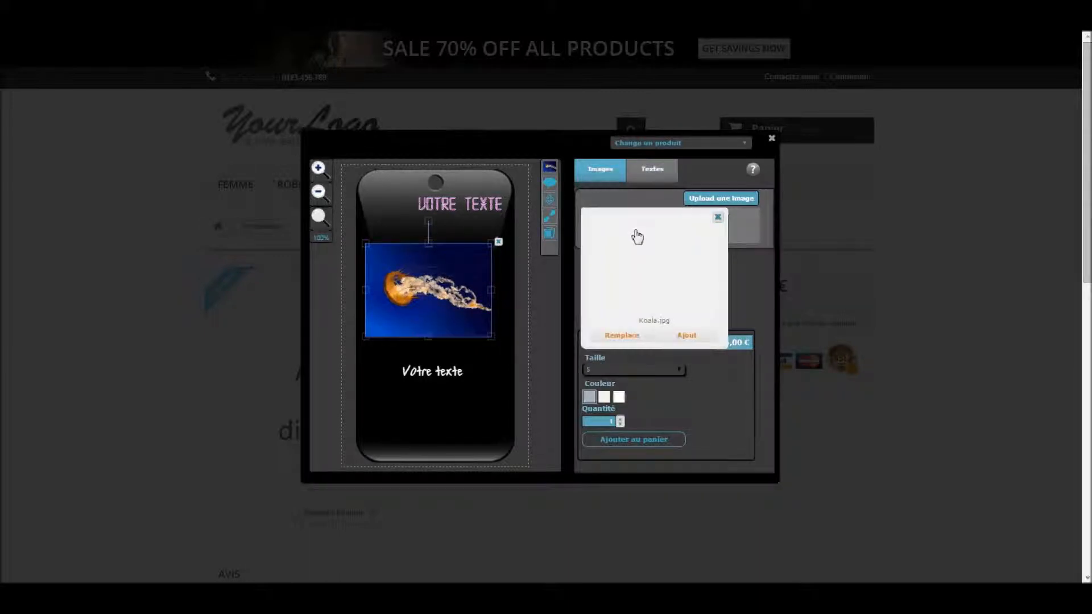
click(623, 335)
click(689, 334)
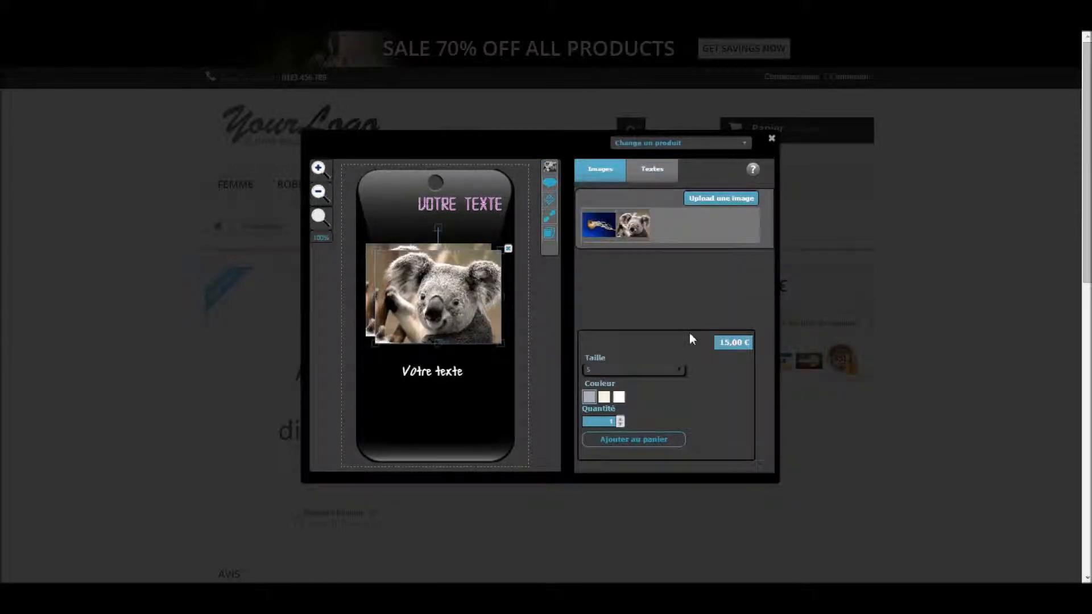
drag(437, 306, 440, 311)
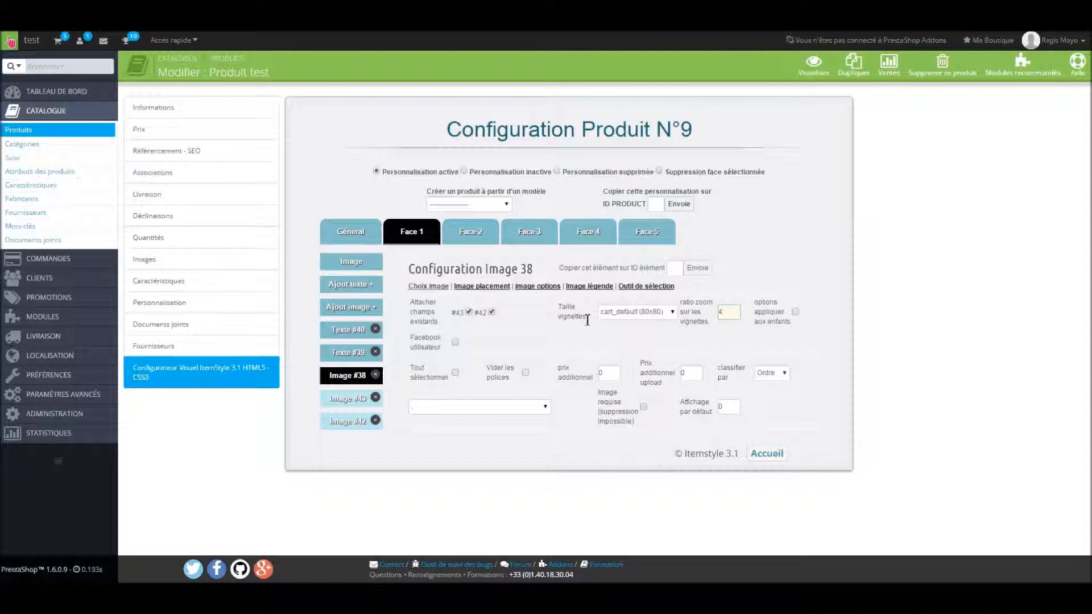
- Set the thumbnail size of Image #38 to medium_default (125x125) and preview the koala thumbnail in the reopened storefront customizer
click(672, 312)
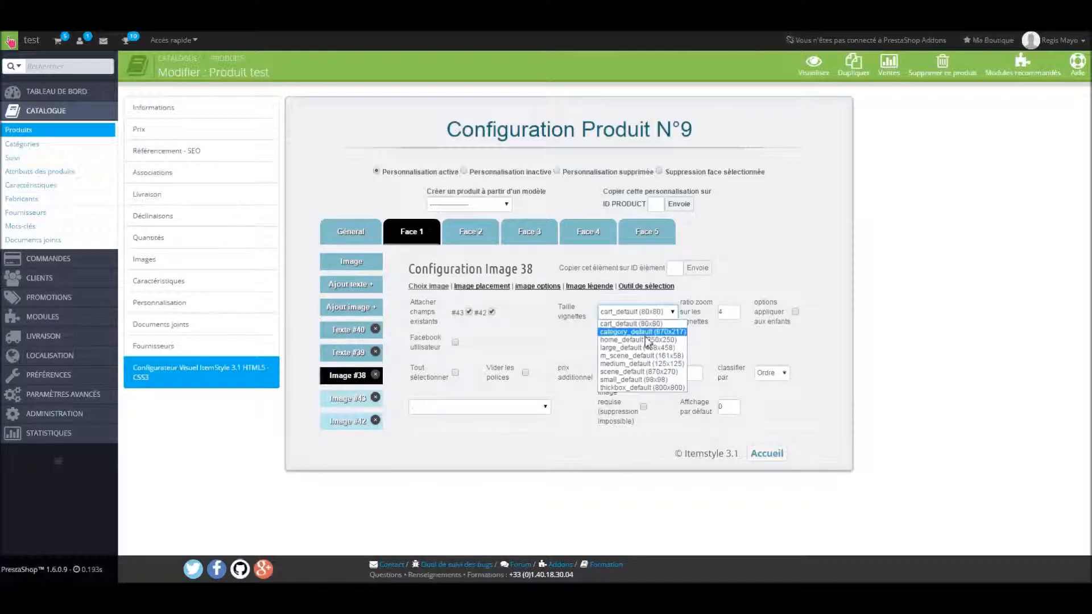
click(647, 363)
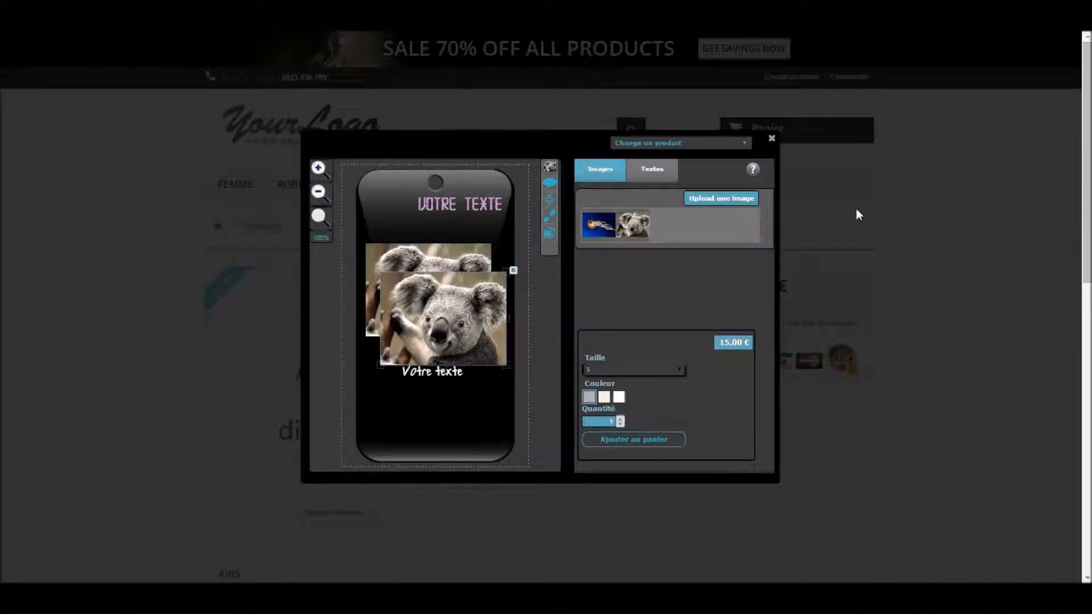
click(772, 139)
click(690, 401)
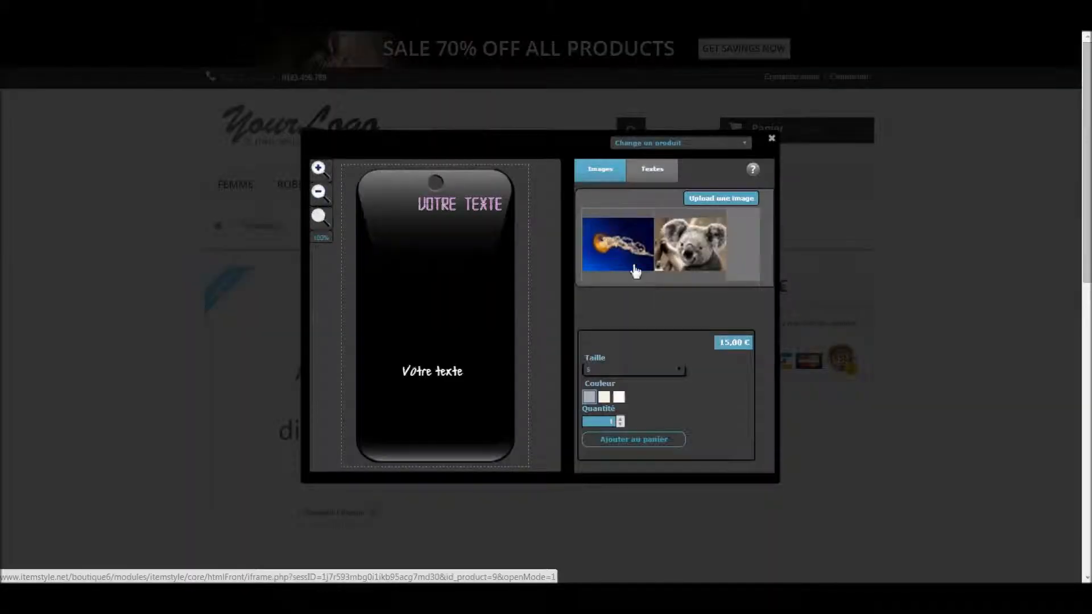
click(682, 262)
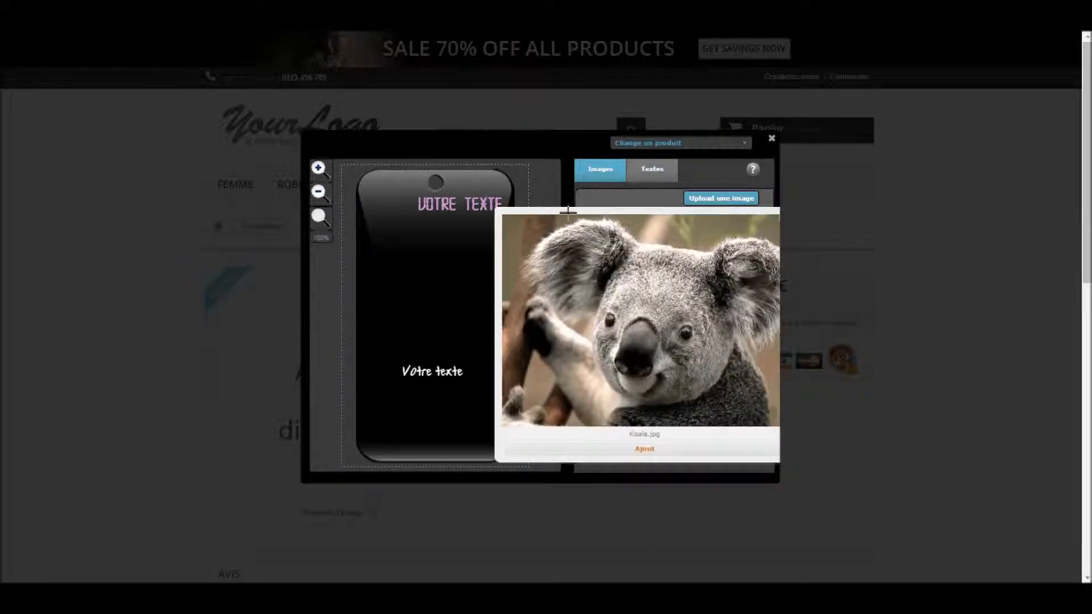
- Set the thumbnail zoom ratio of Image #38 to 2 and add the jellyfish to the phone in the reopened storefront customizer
click(671, 452)
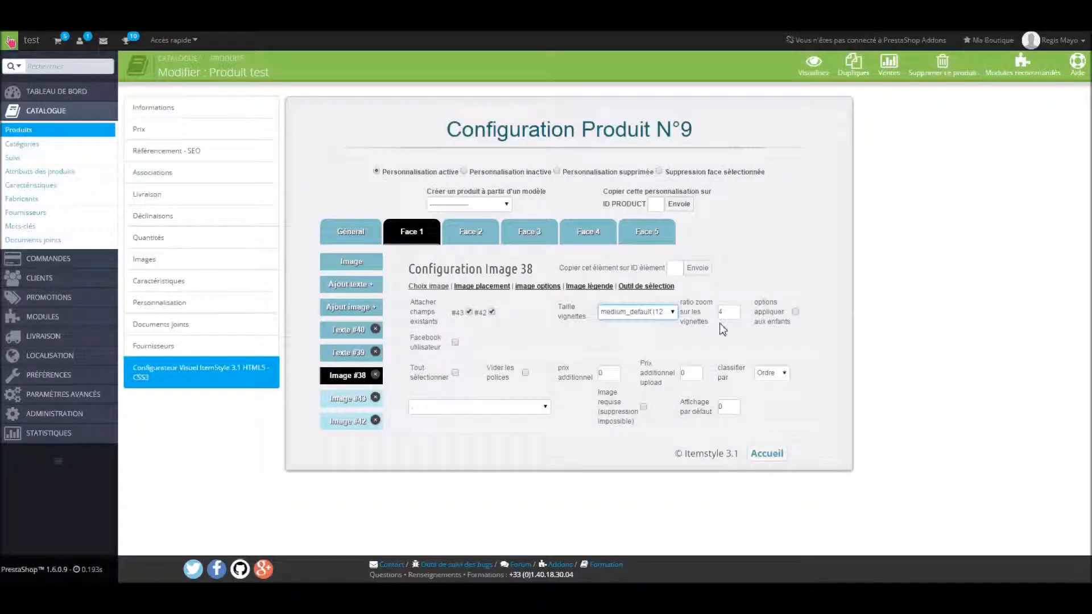
text(2)
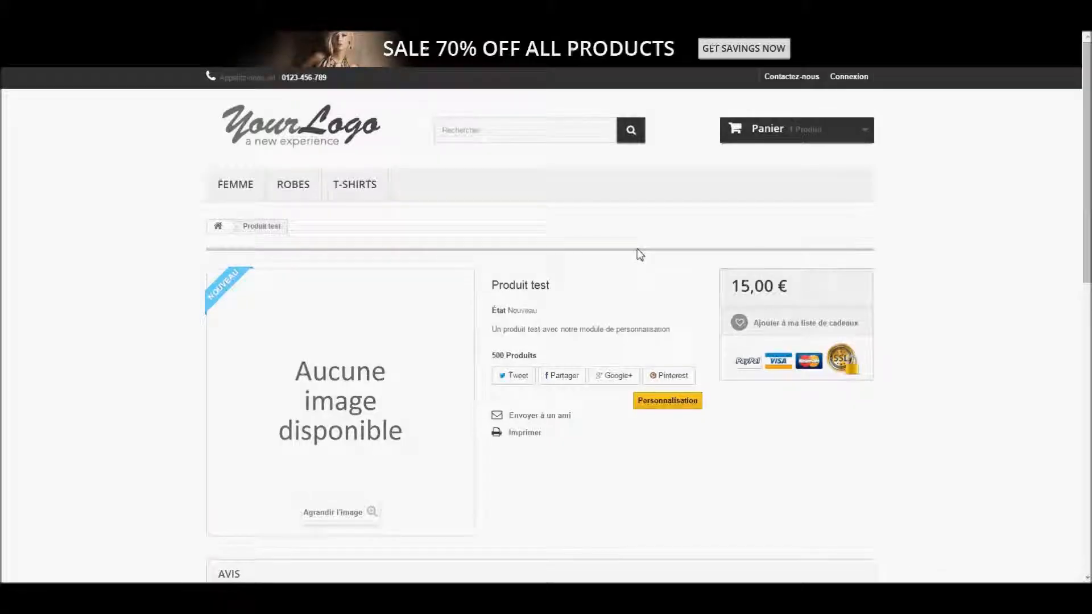
click(671, 403)
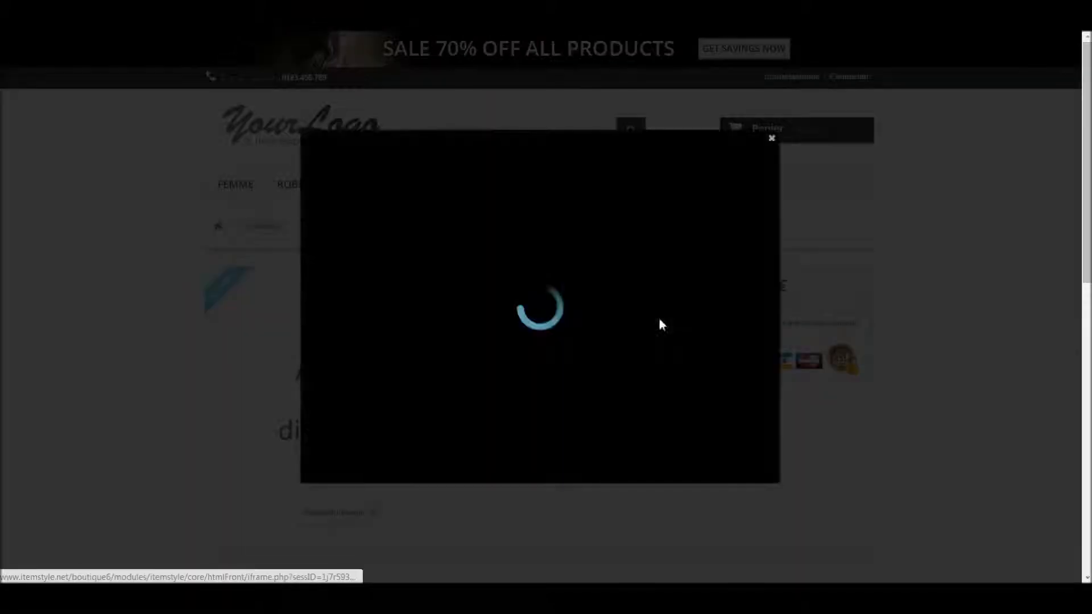
click(610, 245)
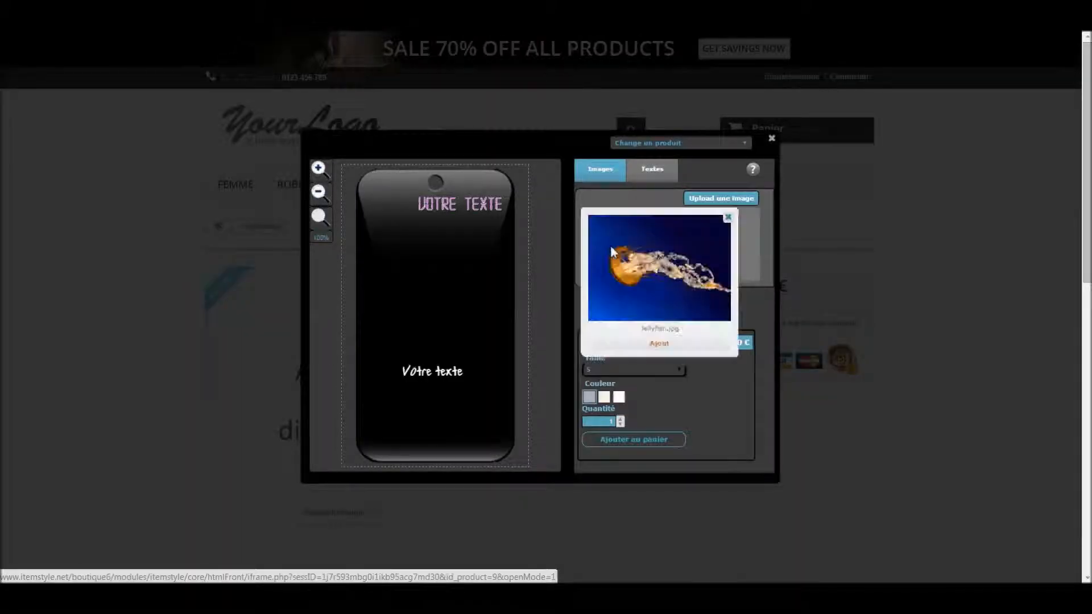
click(654, 346)
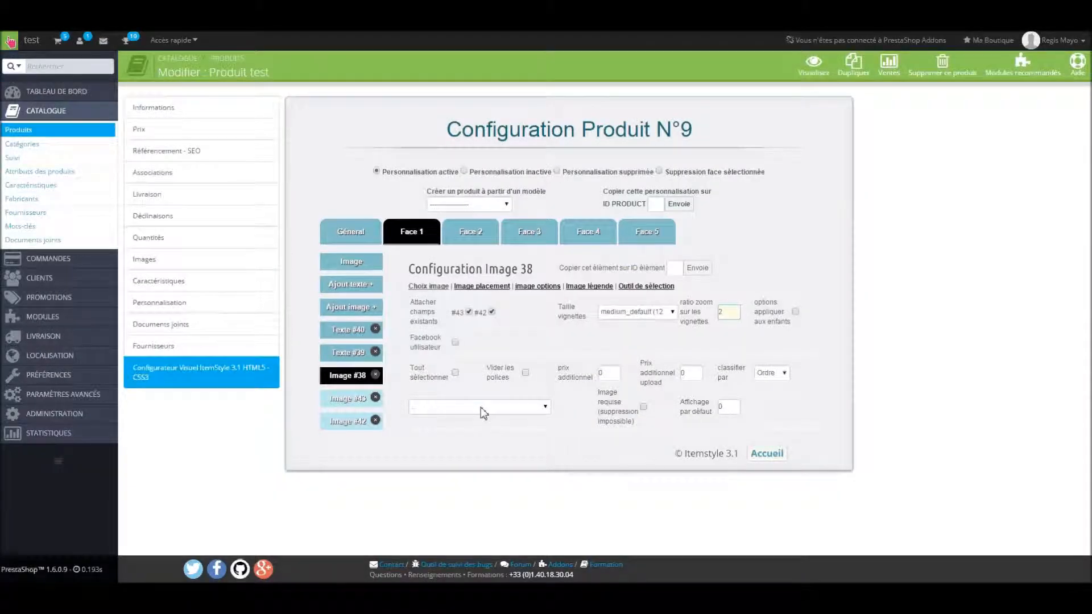
- Check the available image categories for Image #38 and set its maximum upload size (Ko maximum) to 20
click(483, 407)
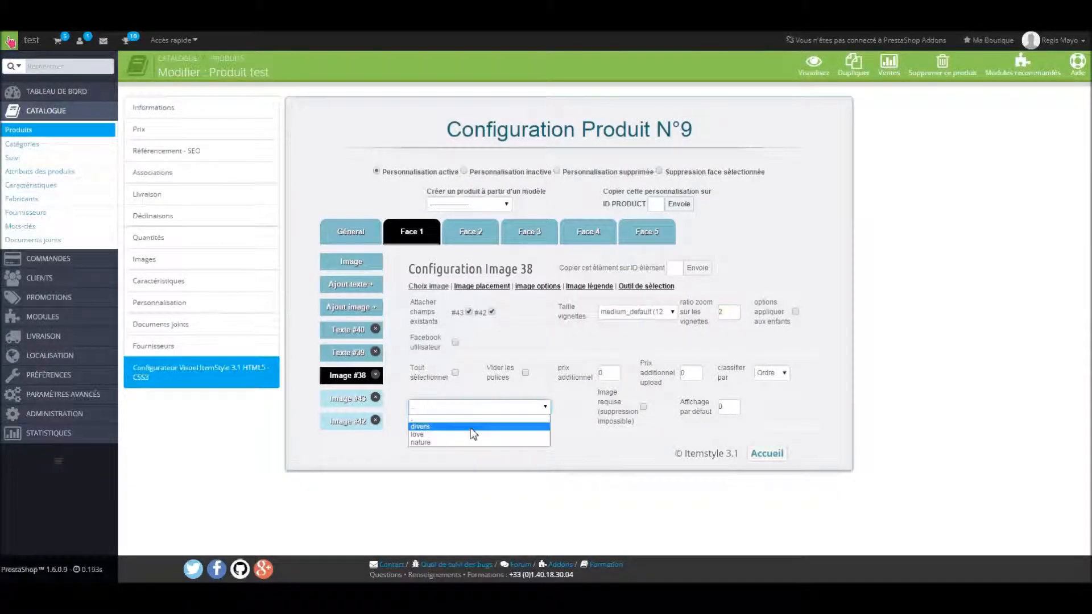
click(493, 423)
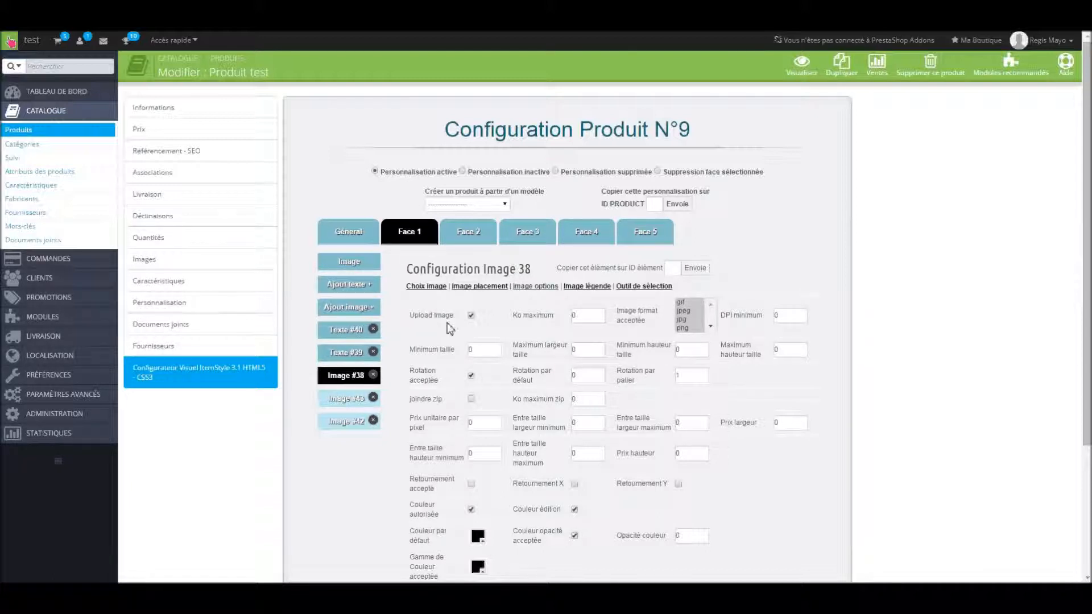
click(576, 315)
text(20)
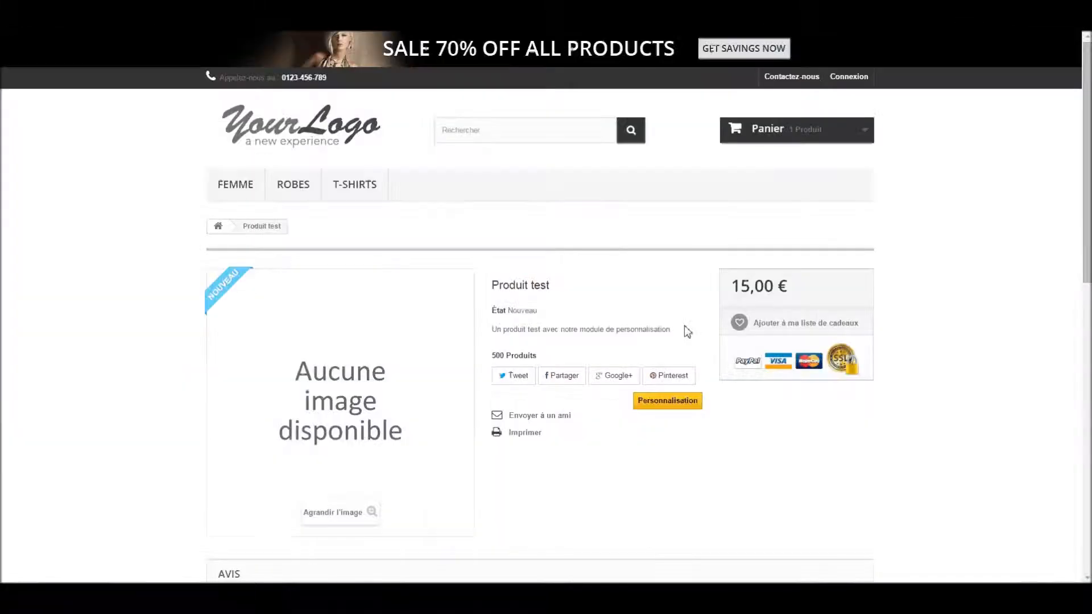
- Try to upload the Tulipes picture in the reopened storefront customizer to test the upload size limit
click(685, 398)
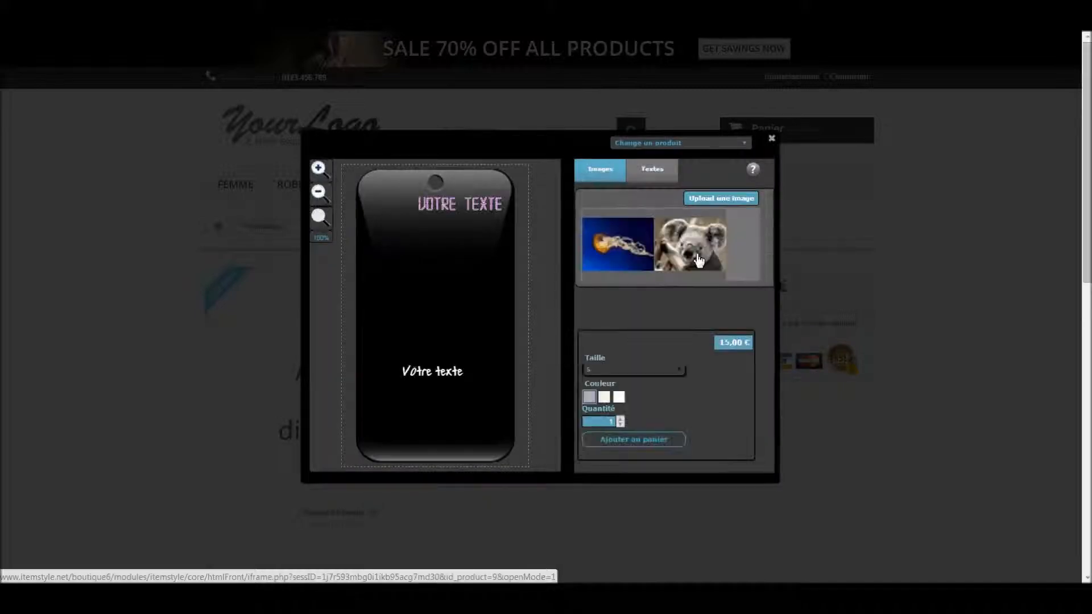
click(718, 199)
click(332, 211)
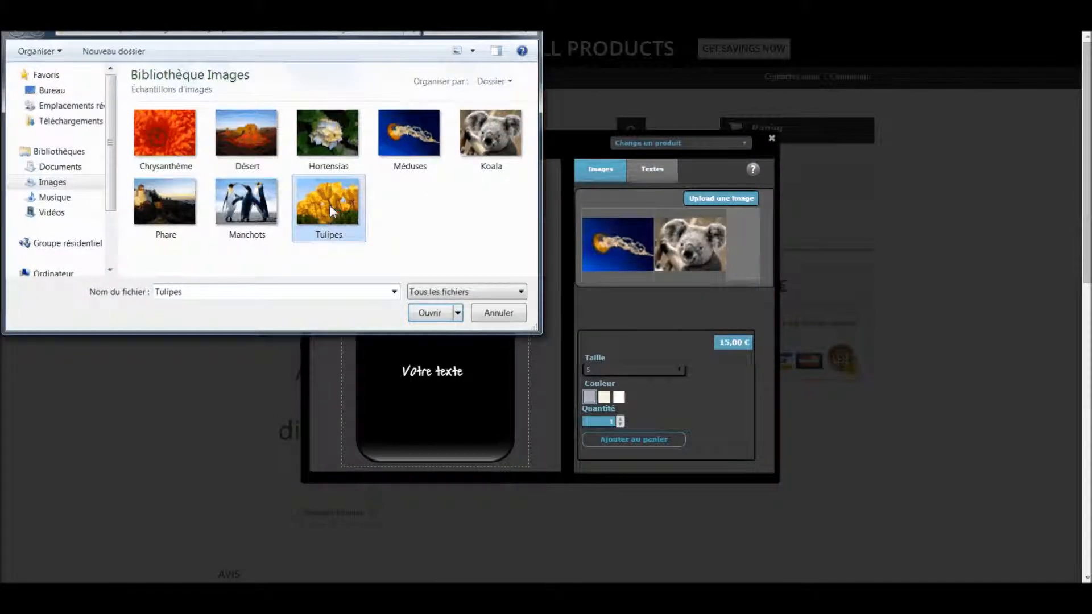
double_click(330, 206)
click(619, 292)
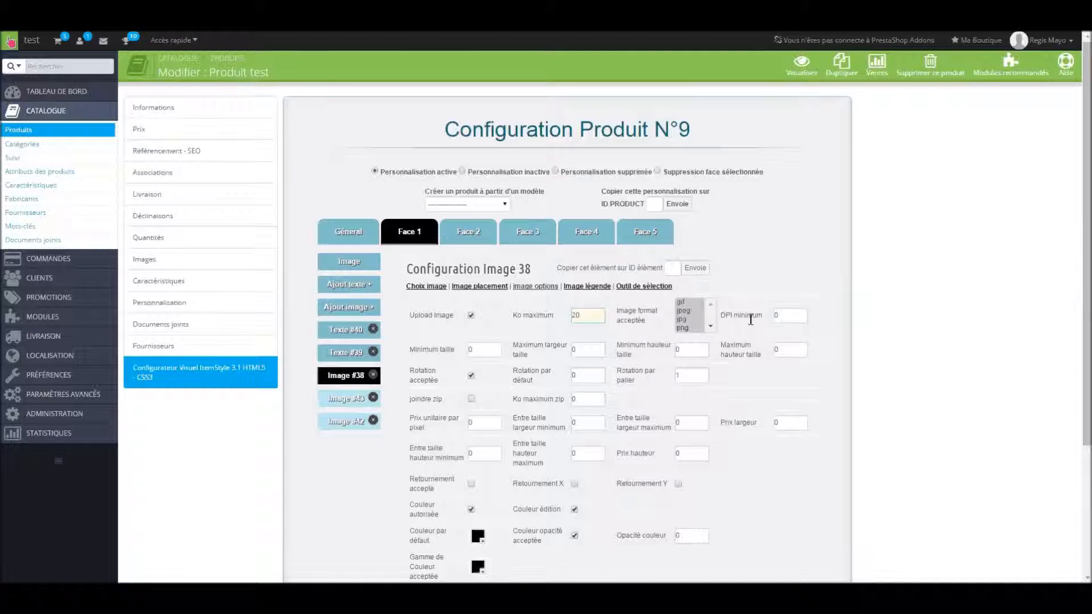
- Set the minimum DPI of Image #38 to 150 and reset it to 0
click(775, 319)
text(150)
drag(787, 317, 763, 320)
text(0)
- Enable zip attachments (joindre zip) for Image #38 and reopen the storefront customizer
click(471, 399)
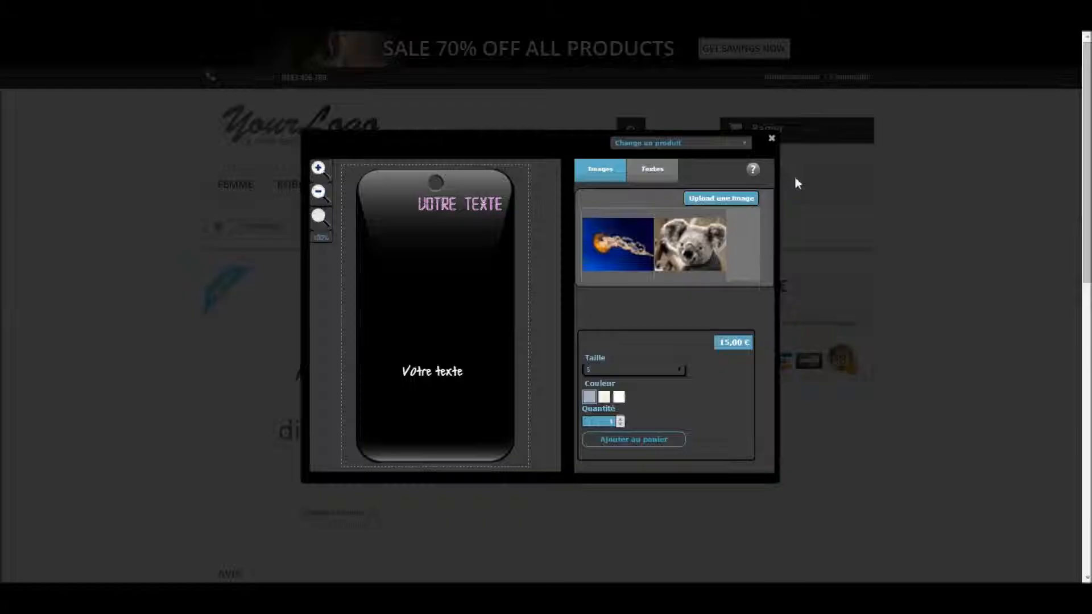
click(778, 136)
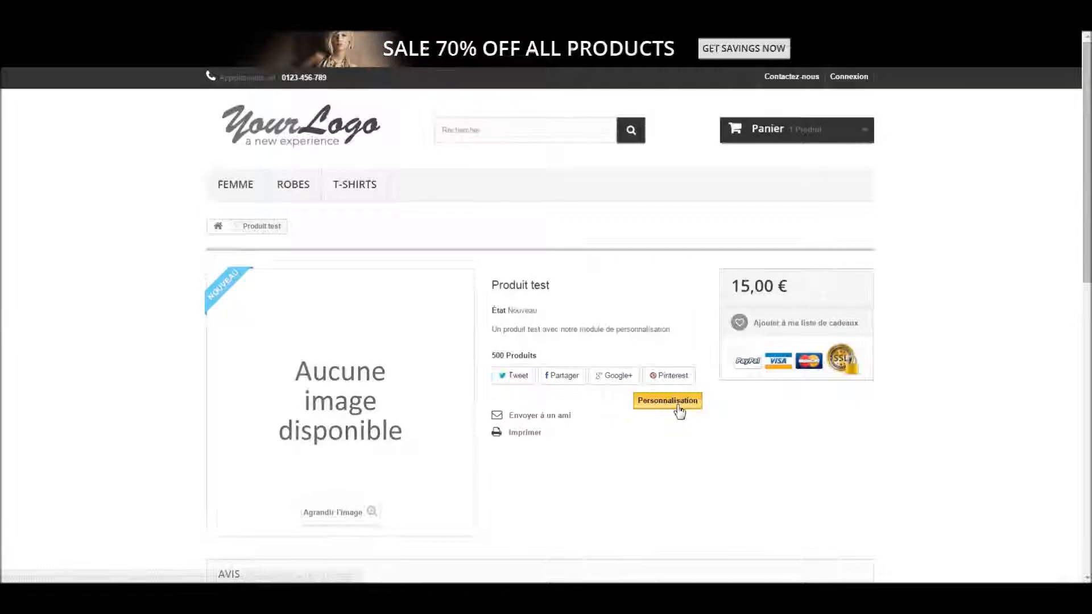
click(671, 402)
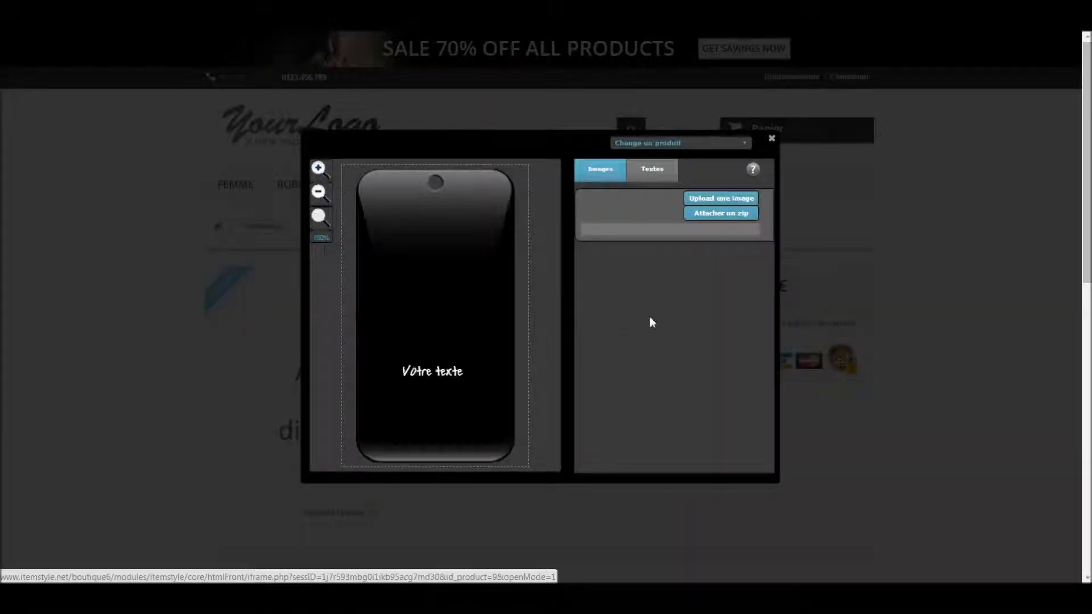
- Move the pink upper text down and toward the phone's centre, and check the image upload file picker without choosing a file
drag(473, 206, 448, 239)
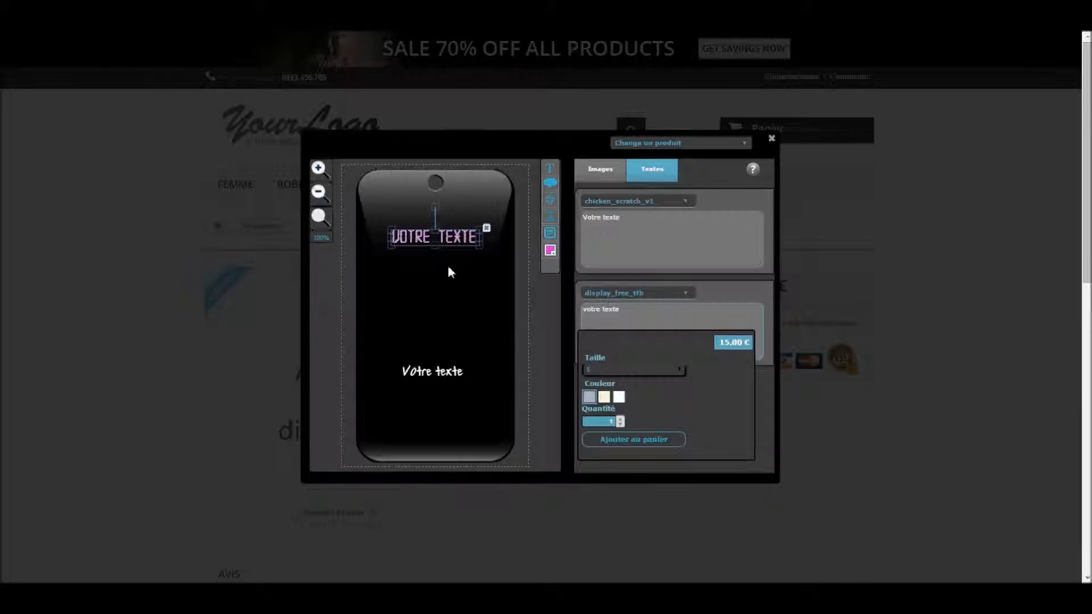
click(604, 172)
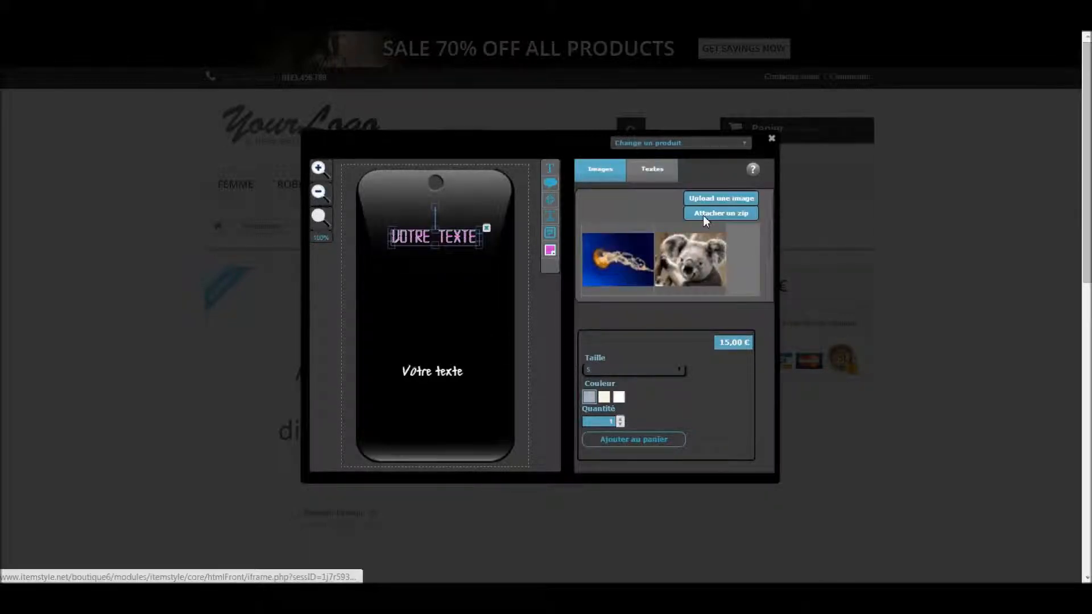
click(719, 200)
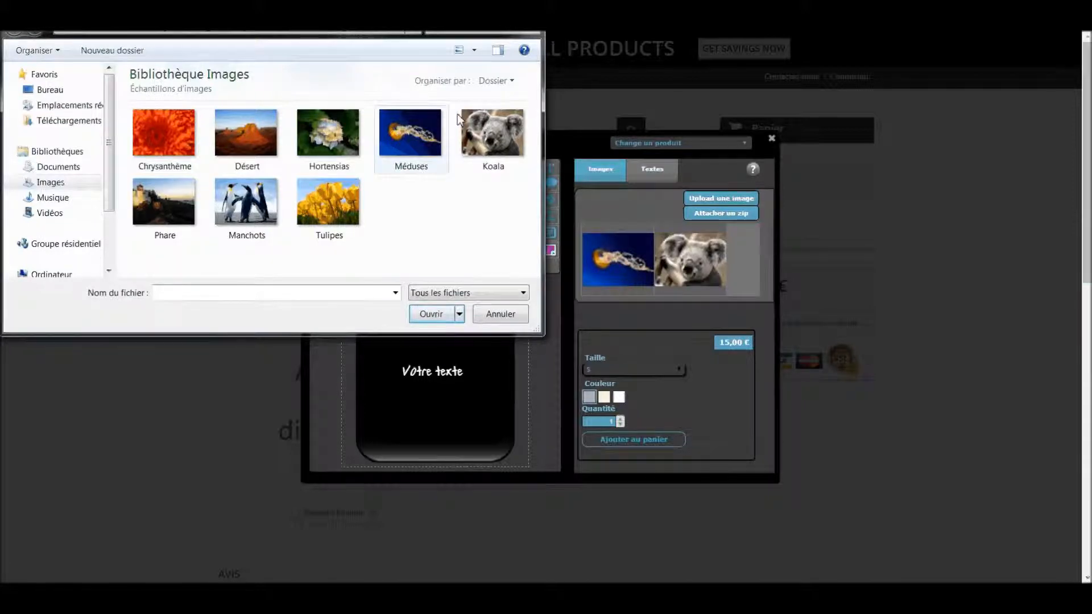
click(500, 314)
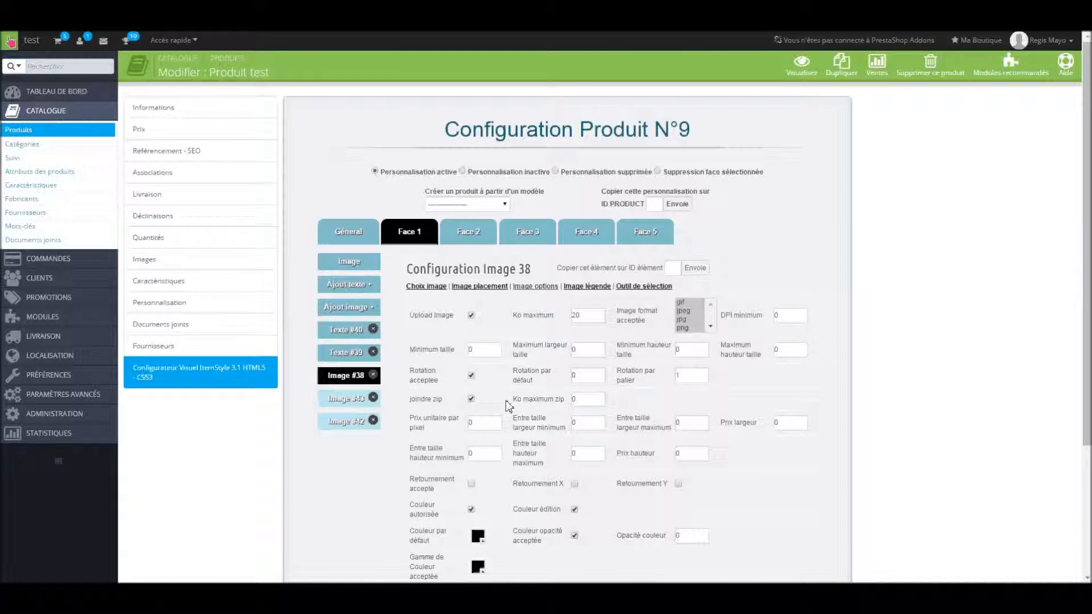
- Disable zip attachments for Image #38 and set its colour opacity (Opacité couleur) to 1
click(471, 399)
scroll(499, 411, down, 1)
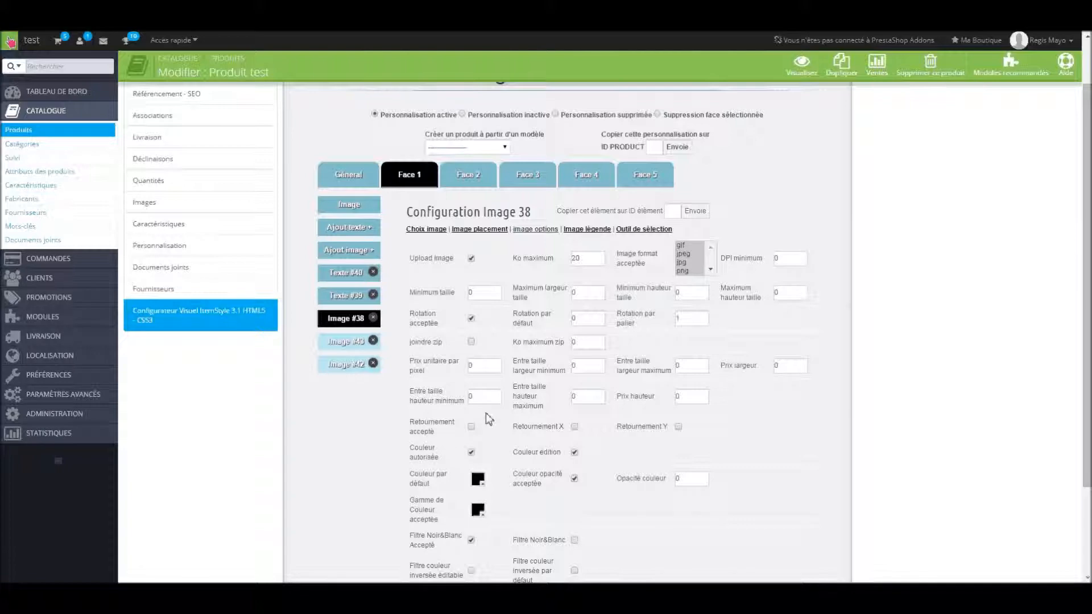
scroll(485, 415, down, 1)
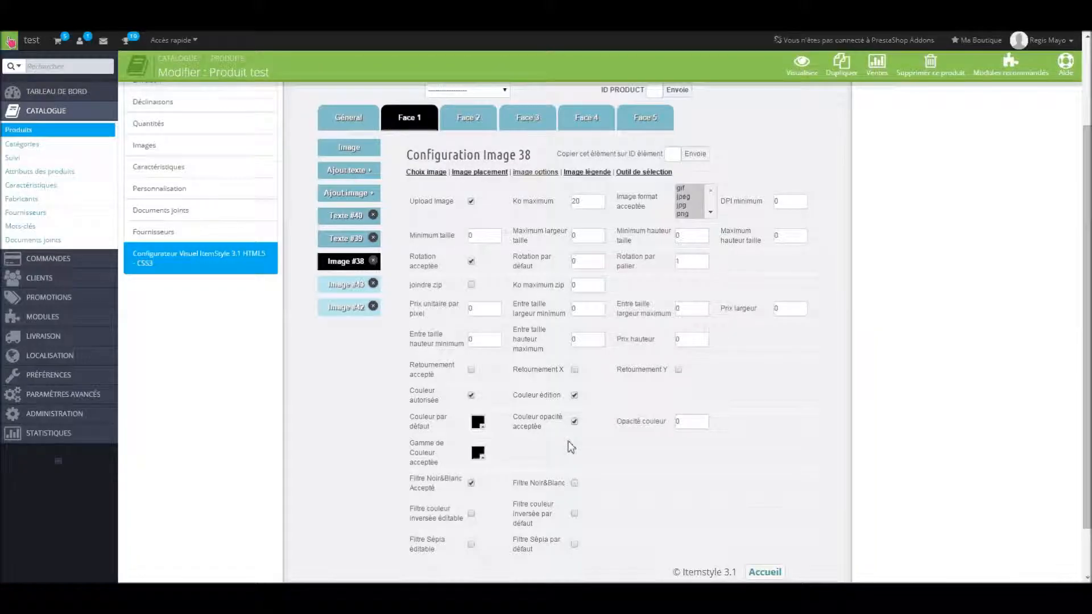
scroll(571, 447, down, 1)
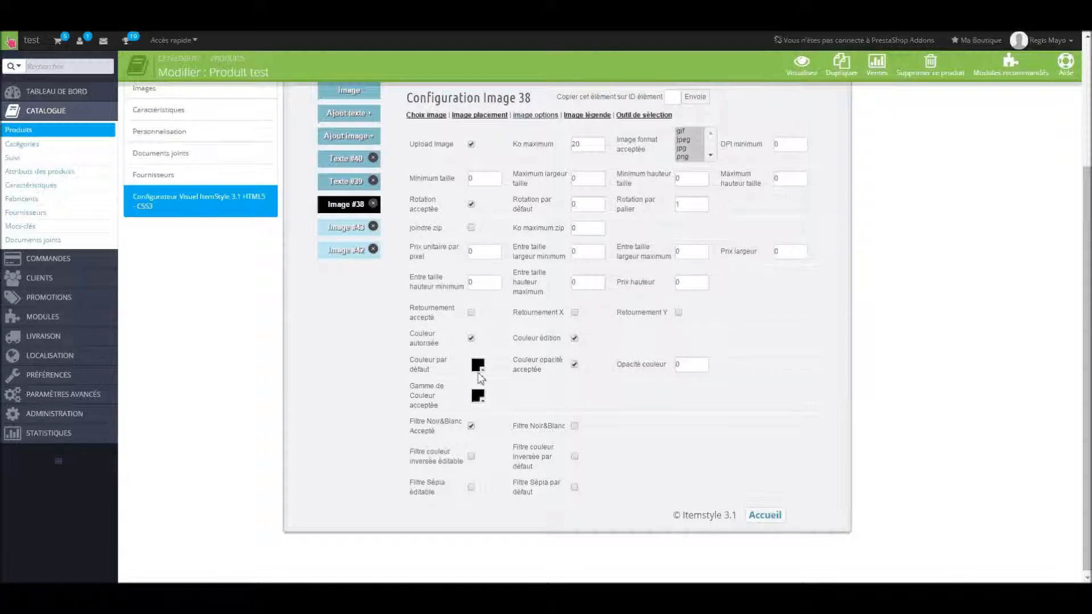
click(681, 365)
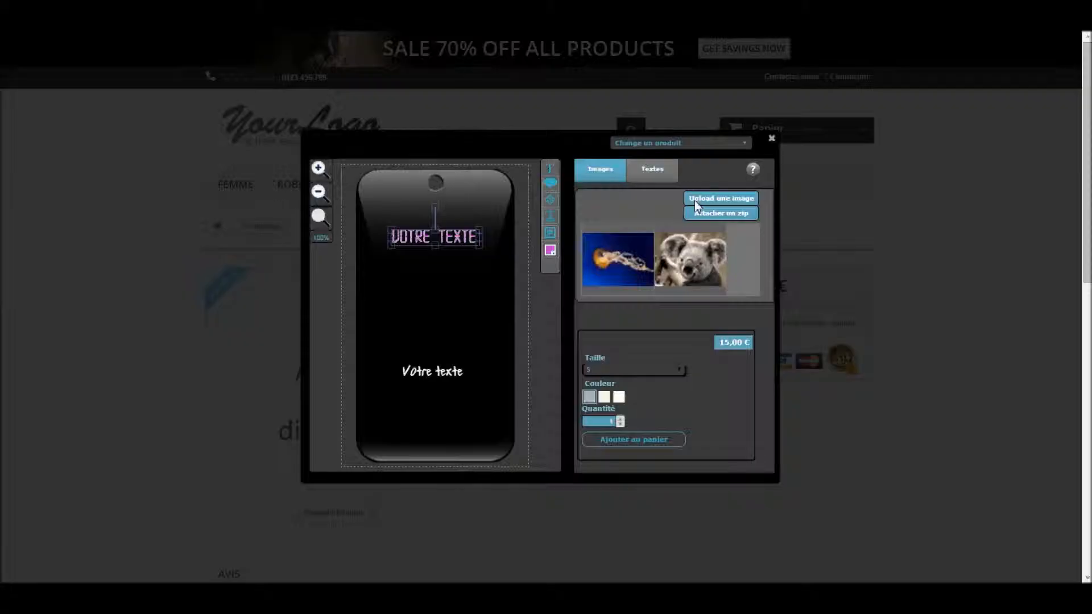
- Reopen the storefront customizer and add the jellyfish image between the two texts on the phone
click(771, 139)
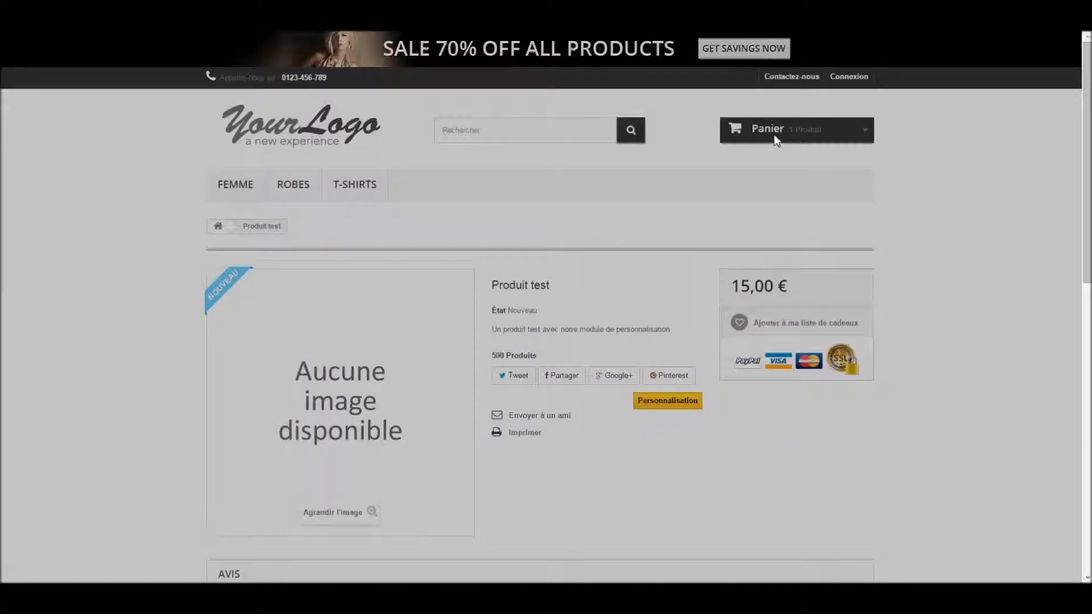
click(635, 401)
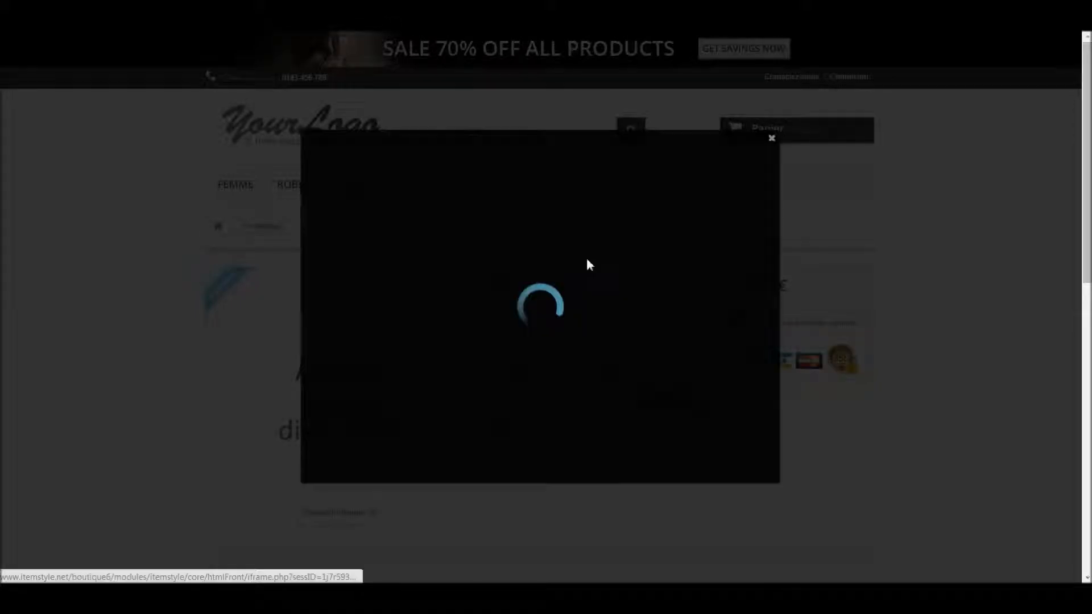
click(607, 266)
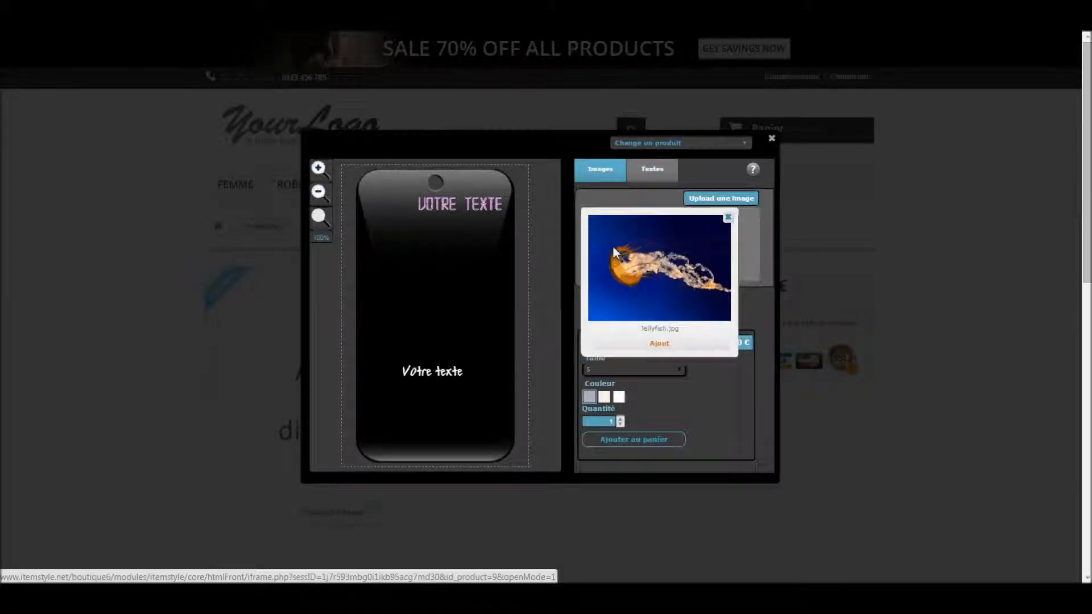
click(660, 344)
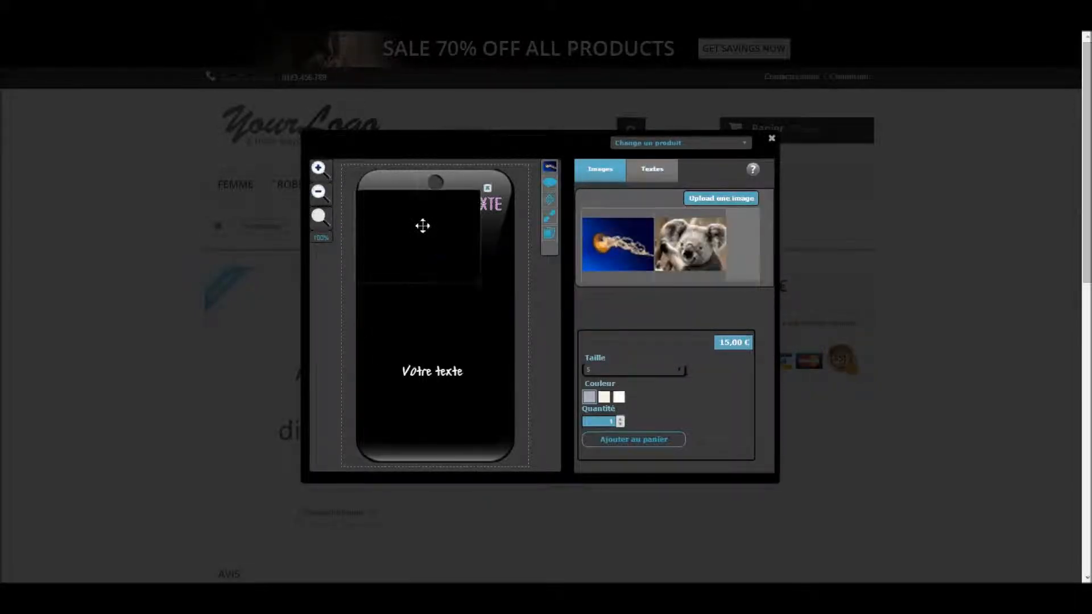
- Set the jellyfish image's colour opacity to 0.6 and its overlay colour to purple
click(549, 233)
click(574, 255)
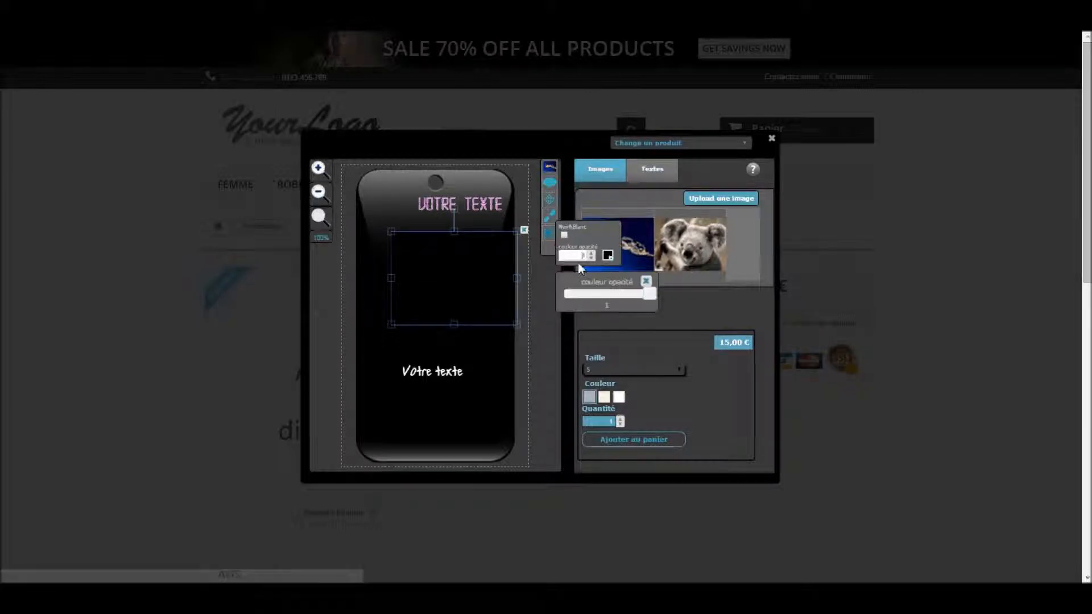
mouse_move(603, 298)
mouse_down()
mouse_move(585, 300)
mouse_move(616, 298)
mouse_up()
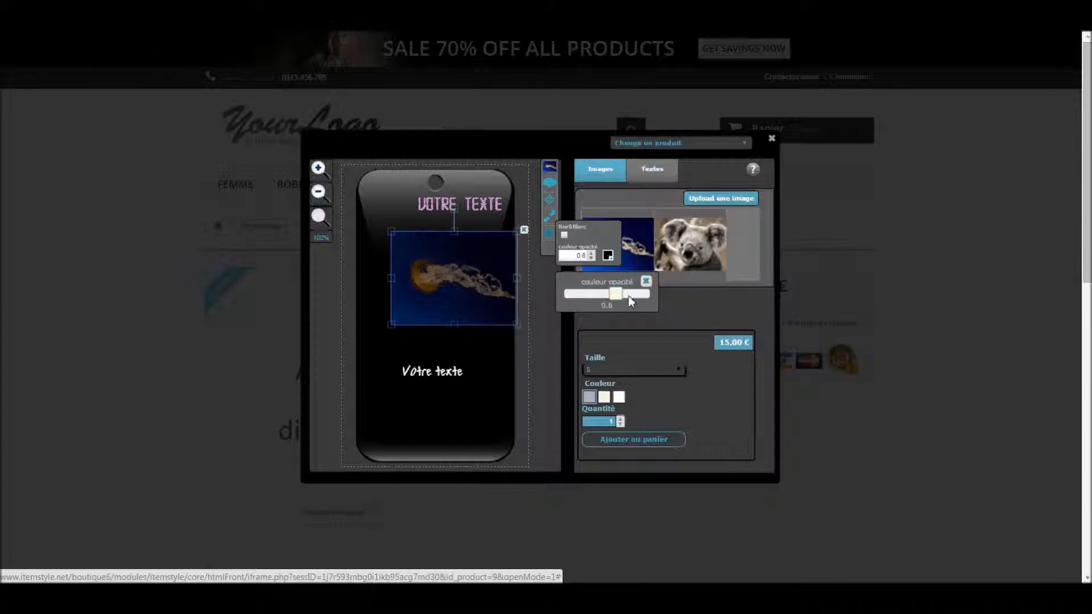
click(646, 281)
click(609, 256)
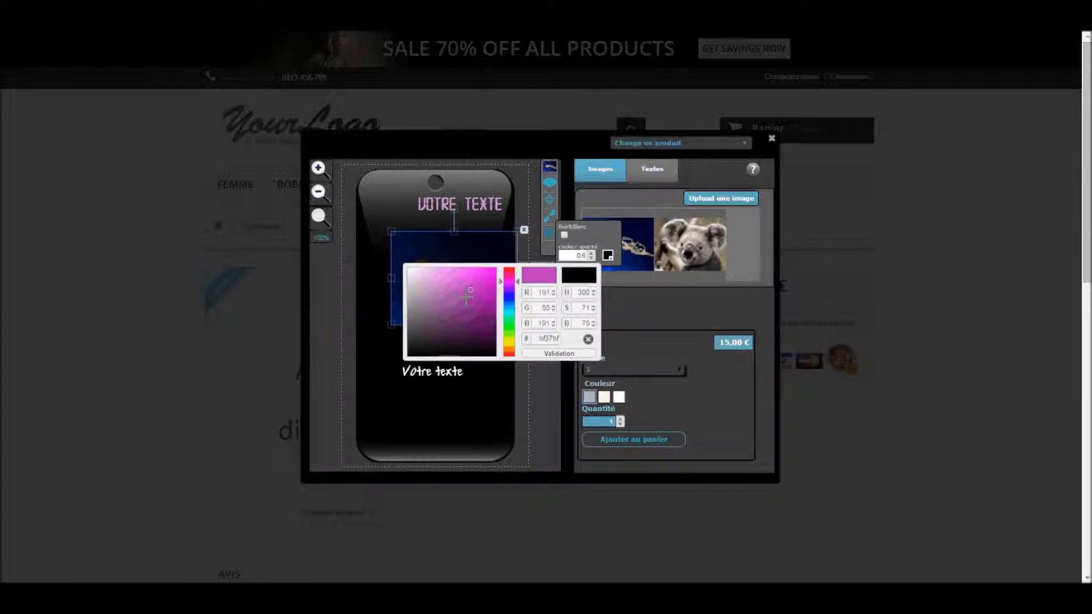
click(579, 356)
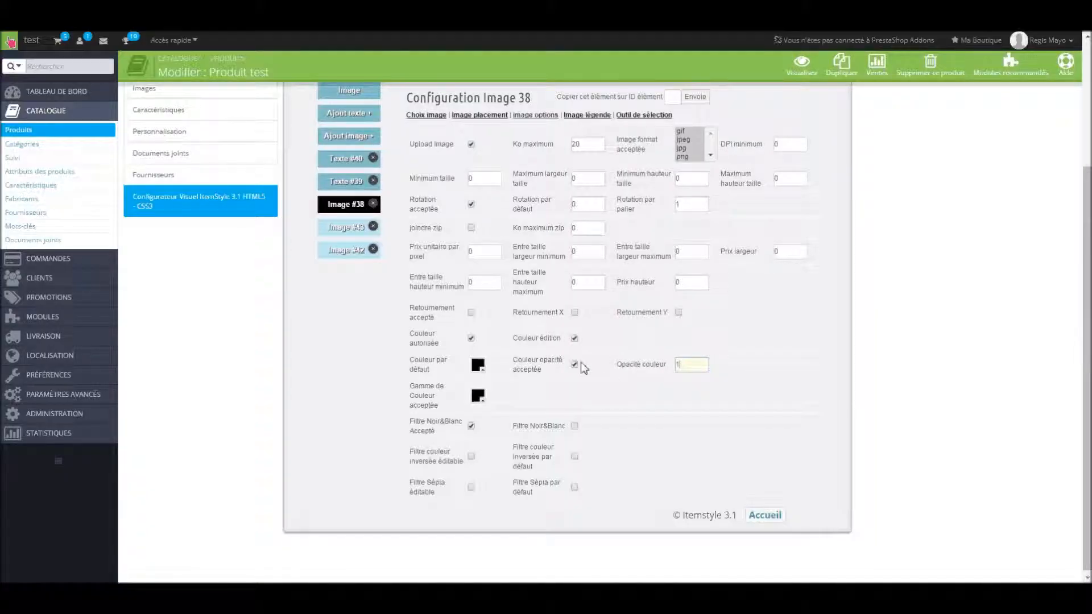
- Add the mauve colour c493c4 to the accepted colour range of Image #38 and turn off its accepted colour opacity option
click(482, 398)
click(489, 447)
click(497, 433)
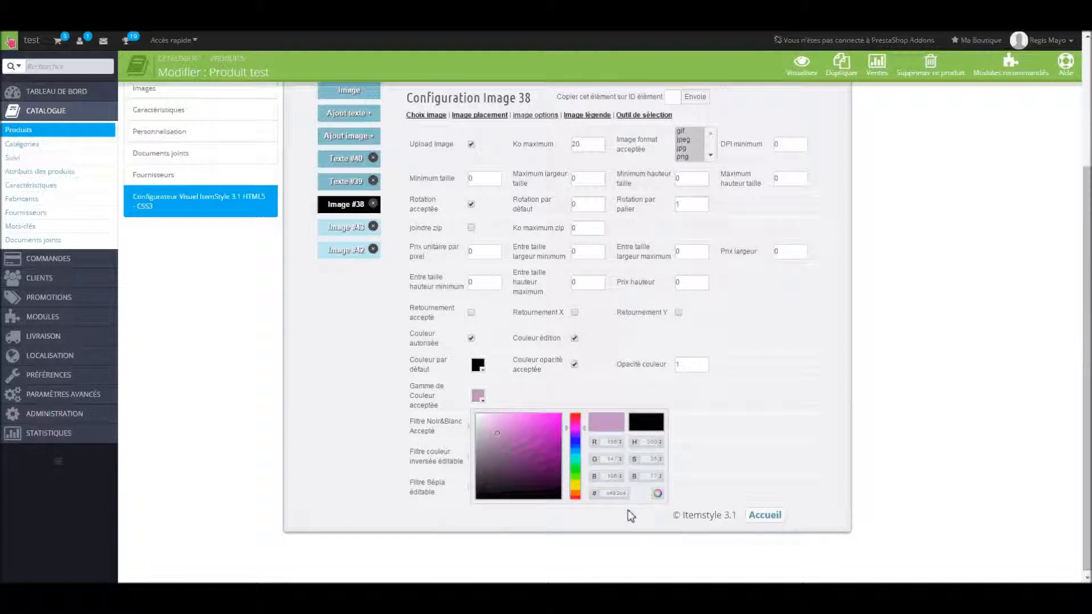
click(656, 493)
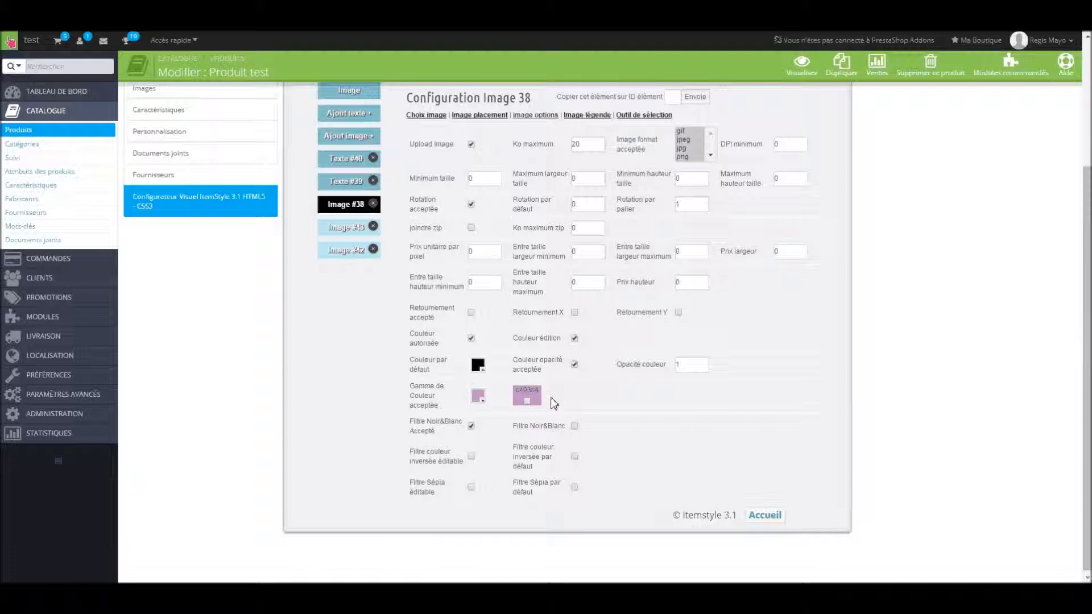
click(575, 364)
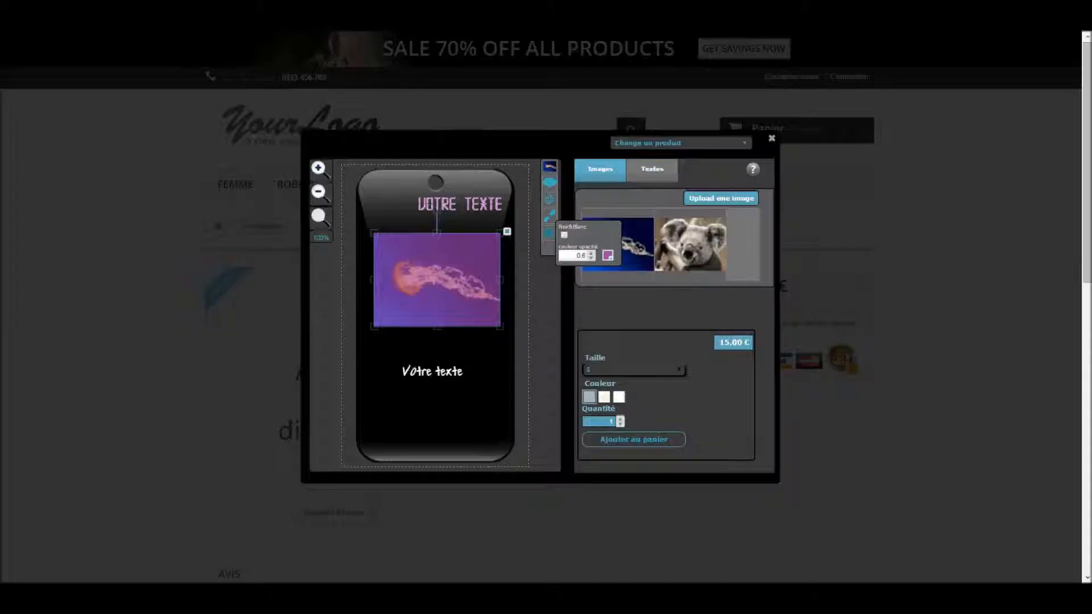
- Reopen the storefront customizer, add the jellyfish image between the two texts and open its overlay colour choices
click(772, 138)
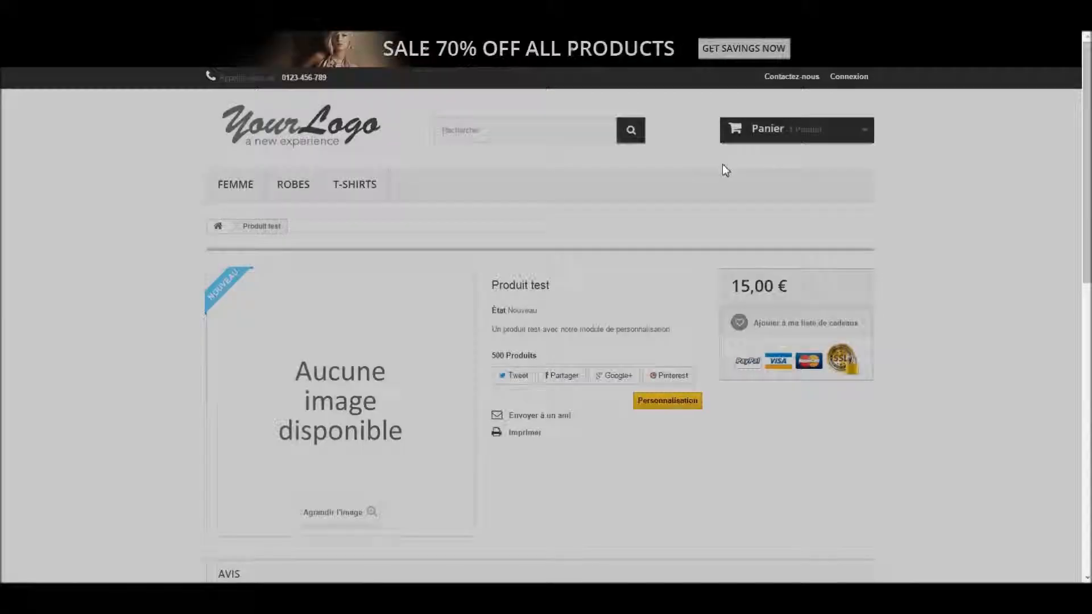
click(655, 406)
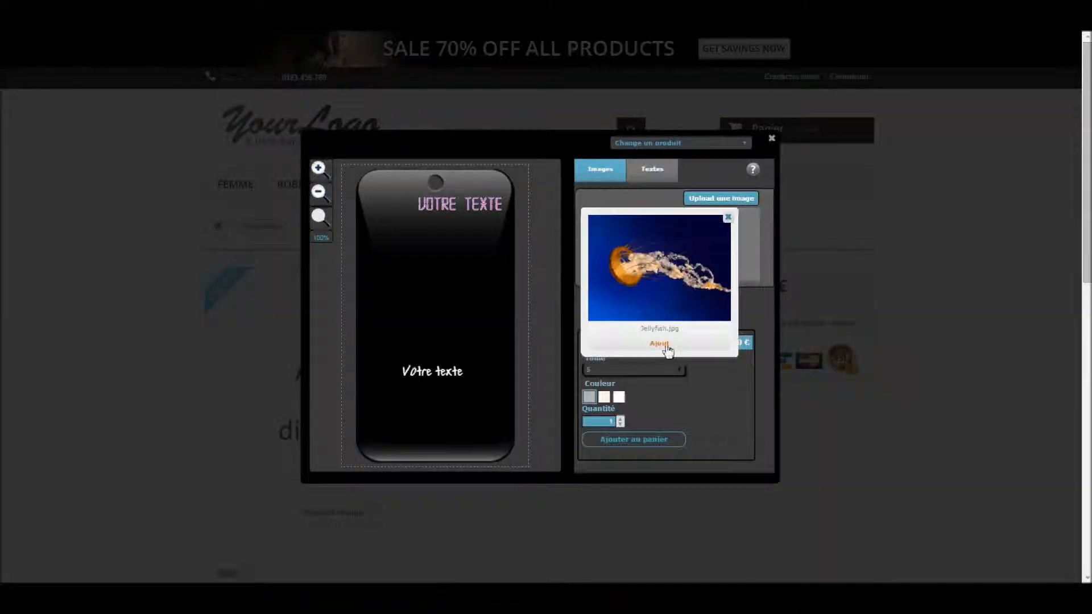
drag(429, 295, 445, 265)
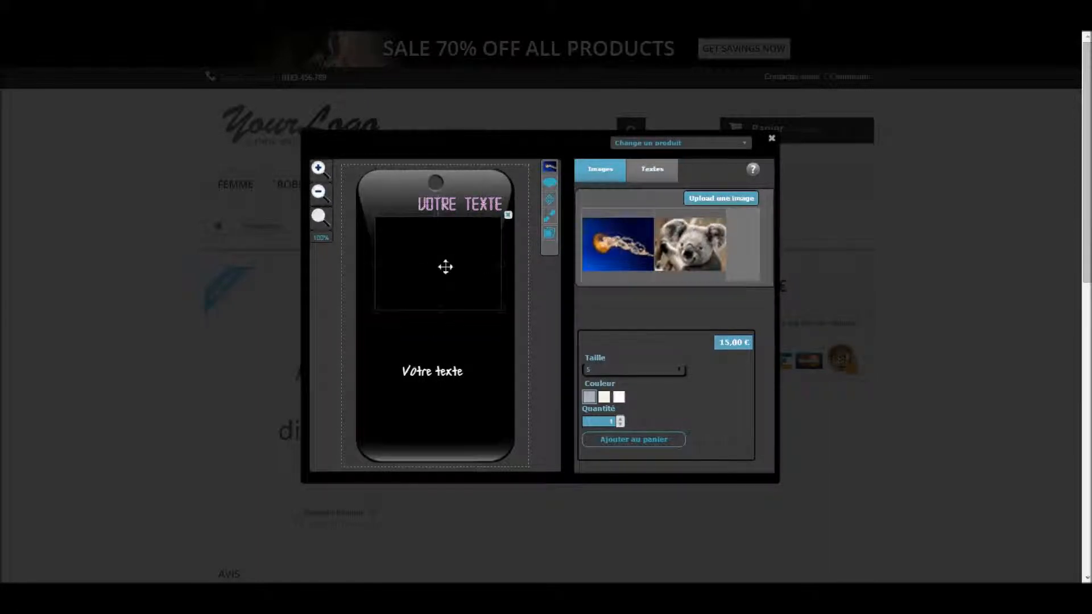
click(554, 238)
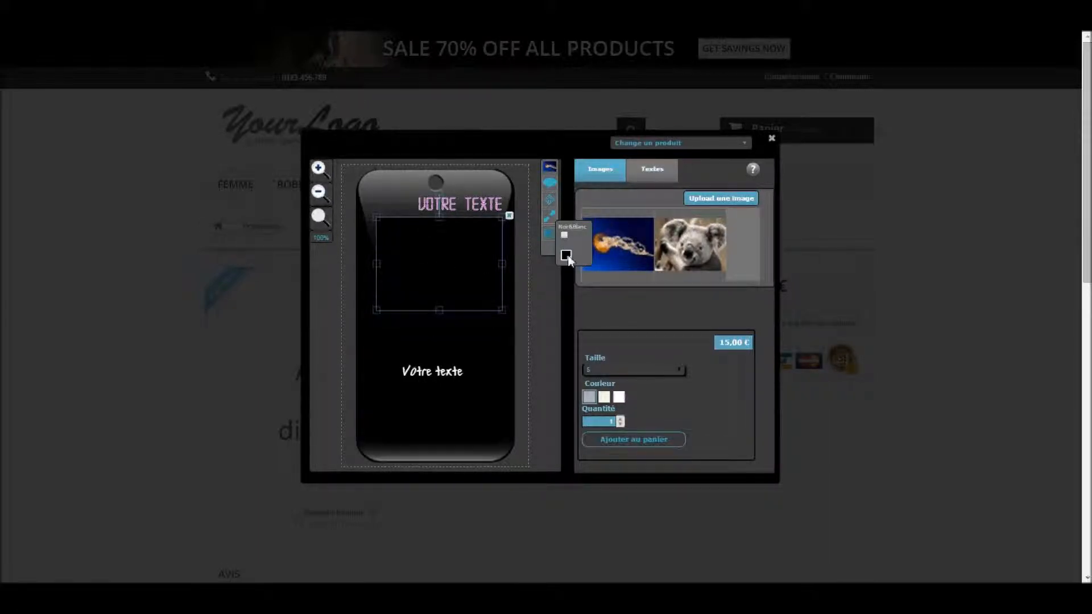
click(567, 256)
click(744, 339)
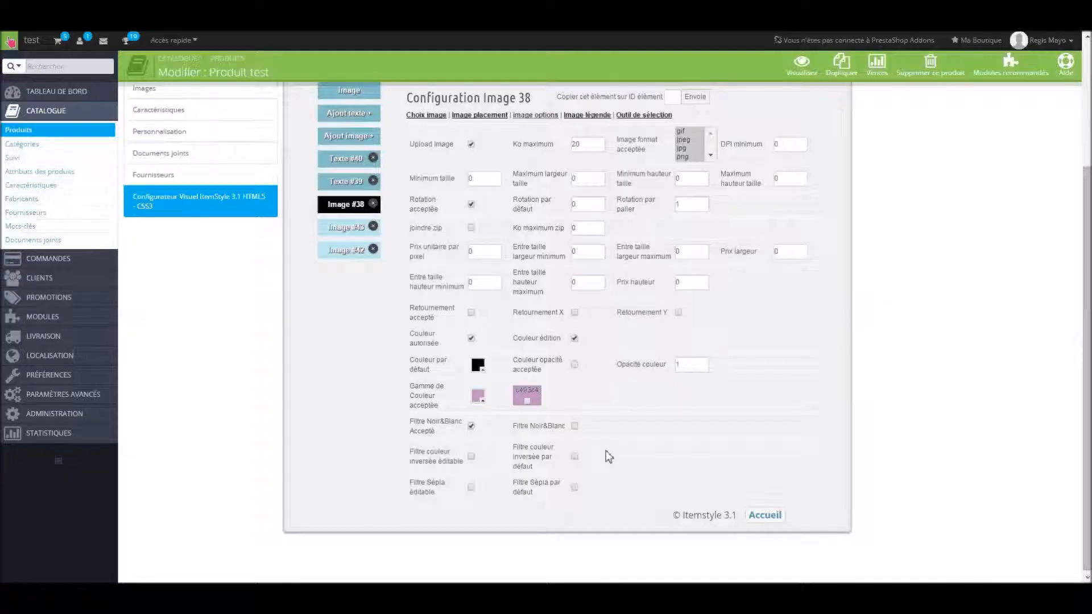
- Turn off the colour edition option (Couleur édition) of Image #38 and set its colour opacity (Opacité couleur) to 0
click(574, 338)
drag(689, 365, 663, 364)
text(0)
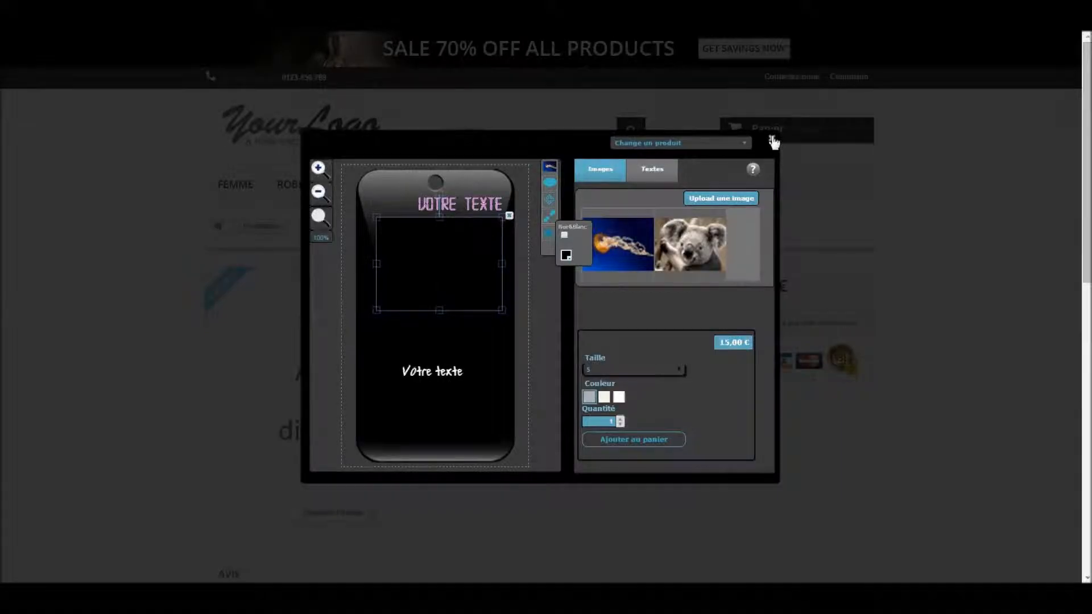
- In a reopened storefront customizer, place the koala image between the two texts and turn on its Noir&Blanc filter
click(773, 141)
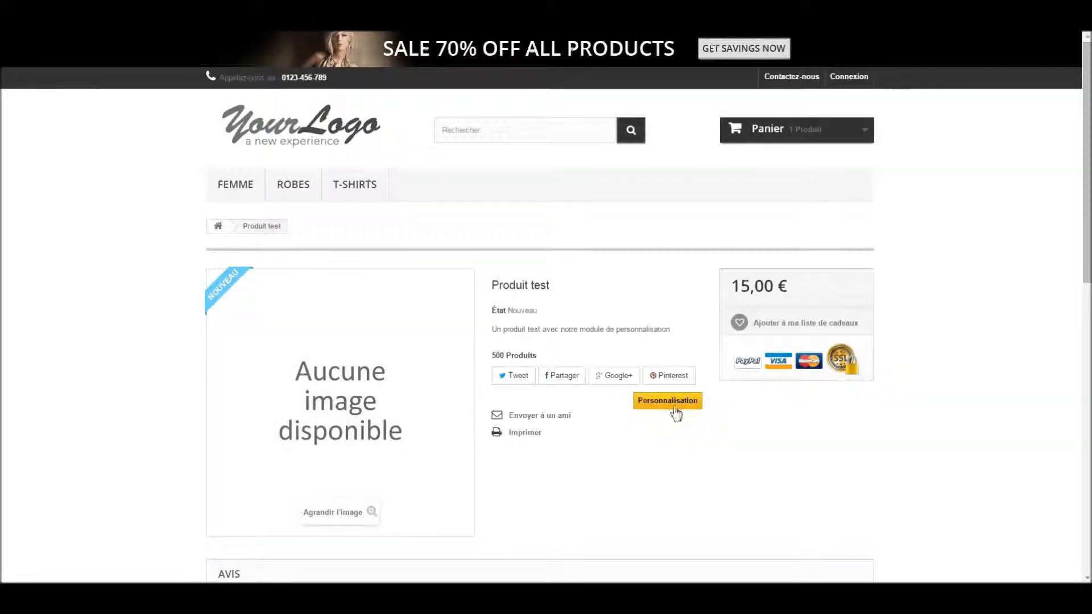
click(667, 403)
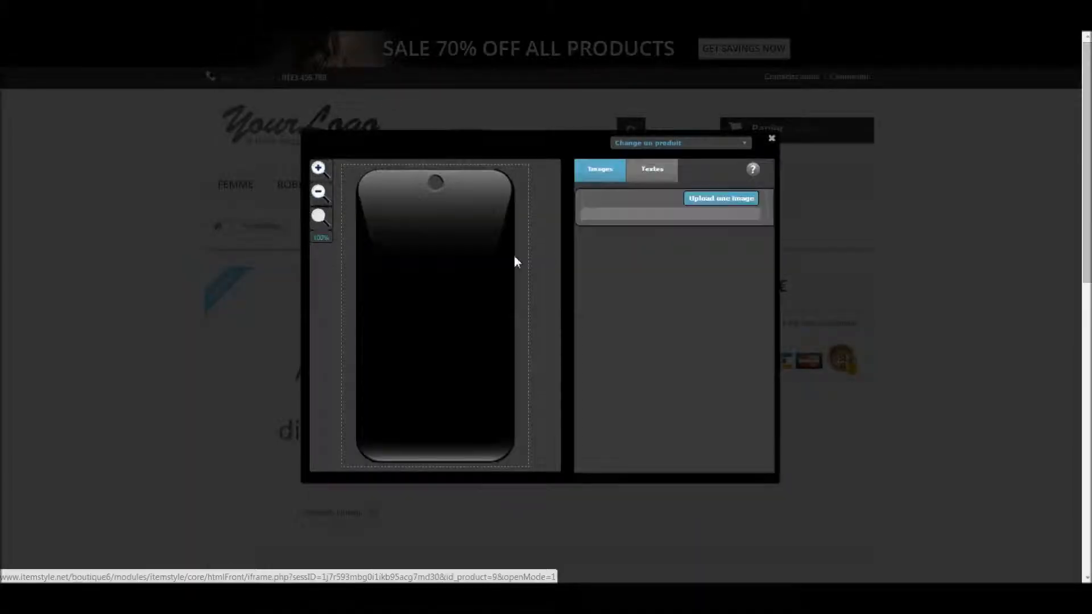
mouse_move(691, 250)
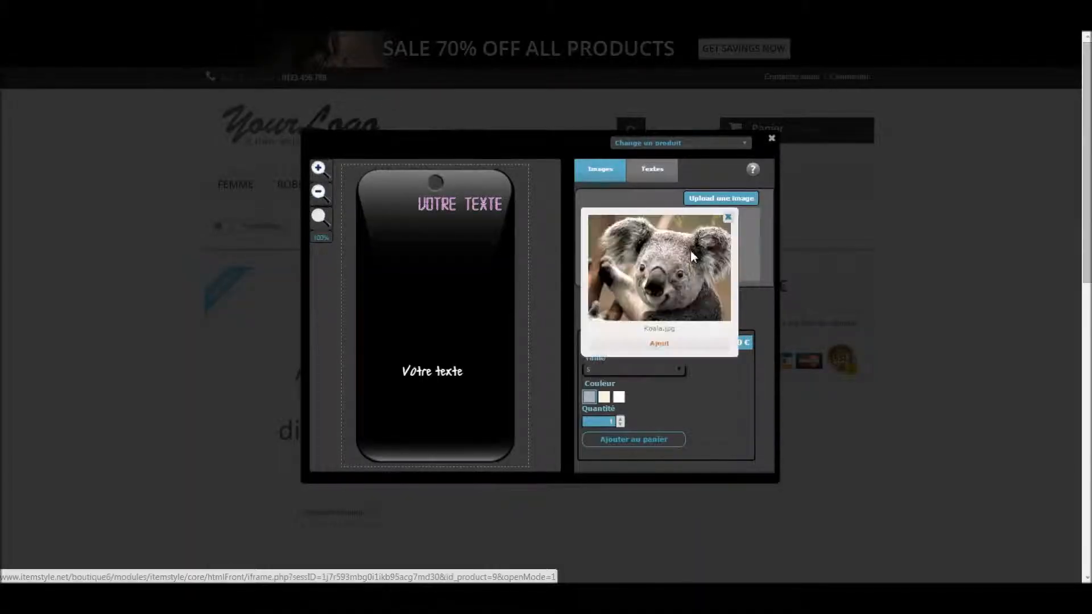
click(663, 348)
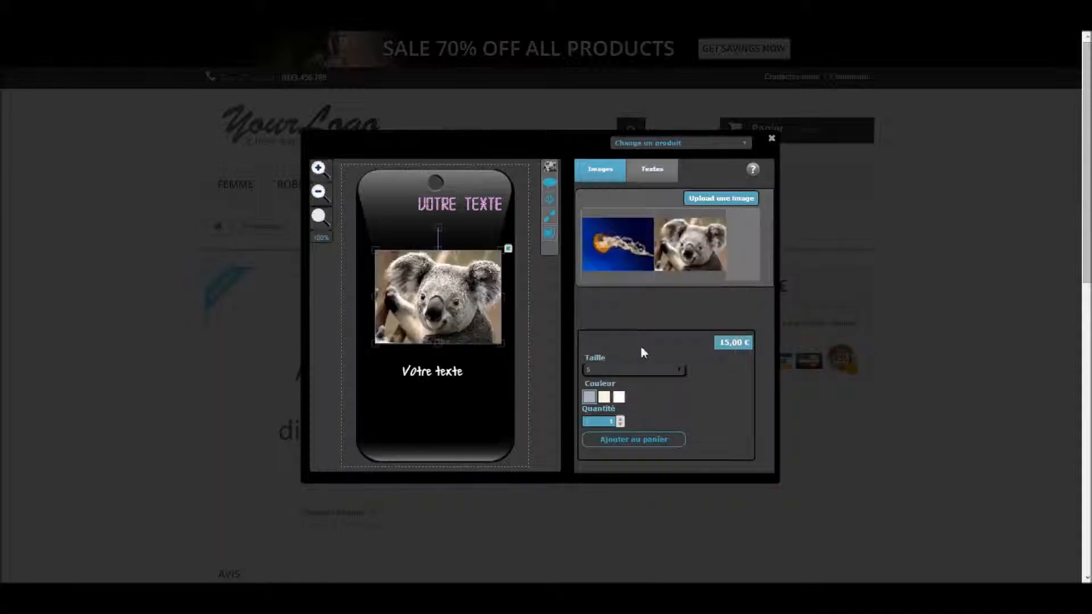
click(564, 234)
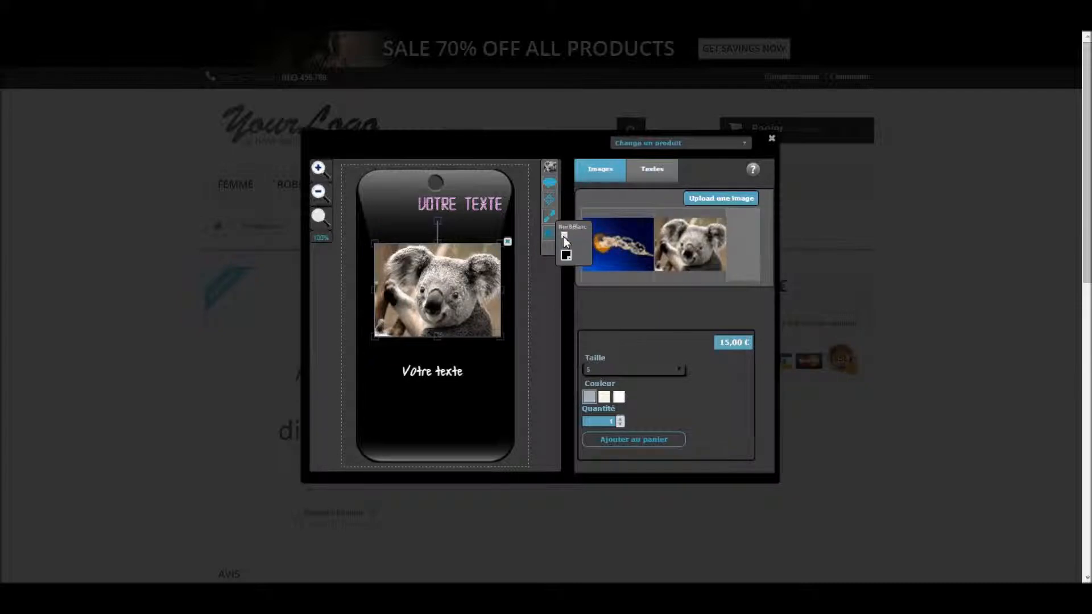
click(564, 235)
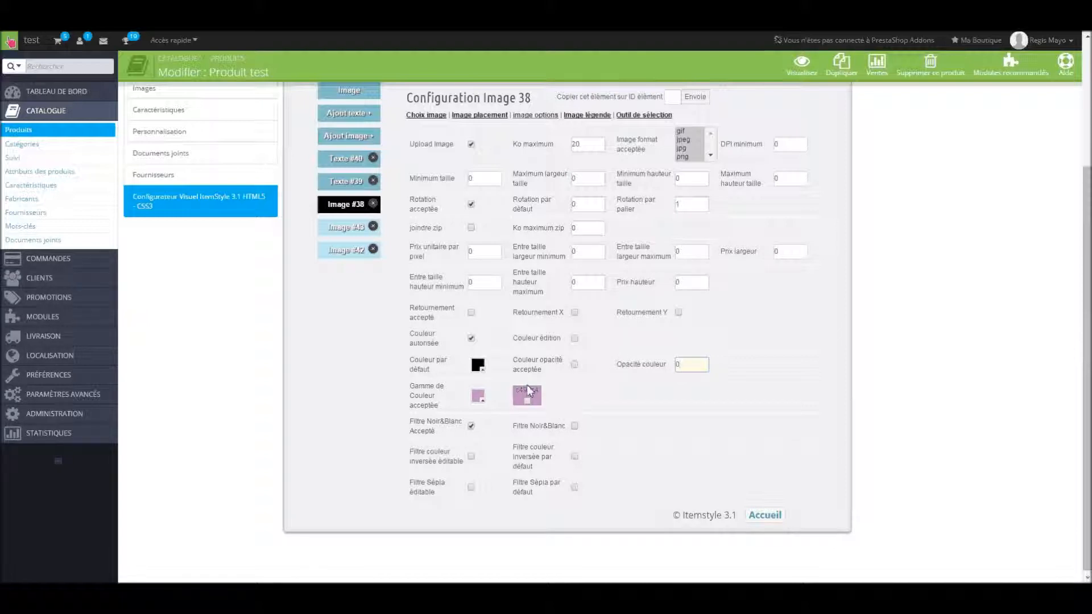
- Make the inverted colour filter (Filtre couleur inversée) and the sepia filter (Filtre Sépia) editable for Image #38
click(471, 456)
click(472, 489)
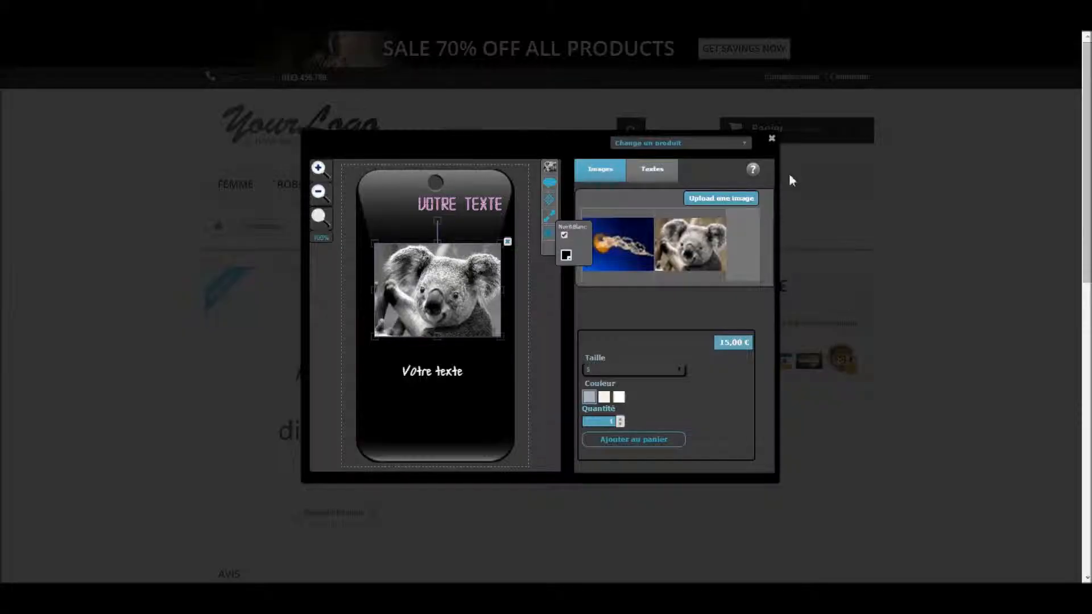
- Reopen the storefront customizer, add the koala image to the phone and show its filter options
click(771, 139)
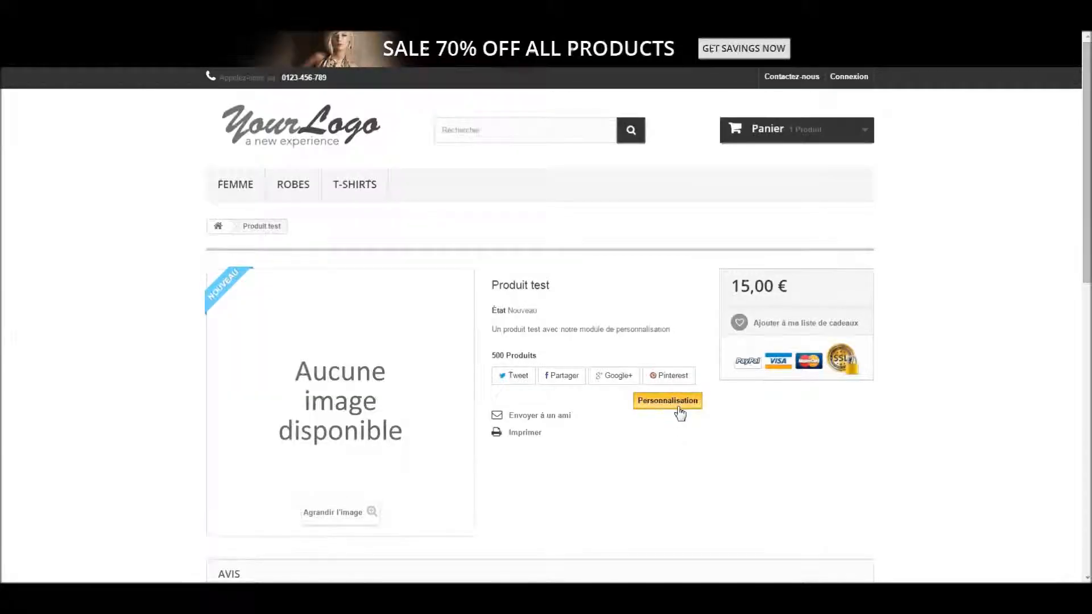
click(675, 405)
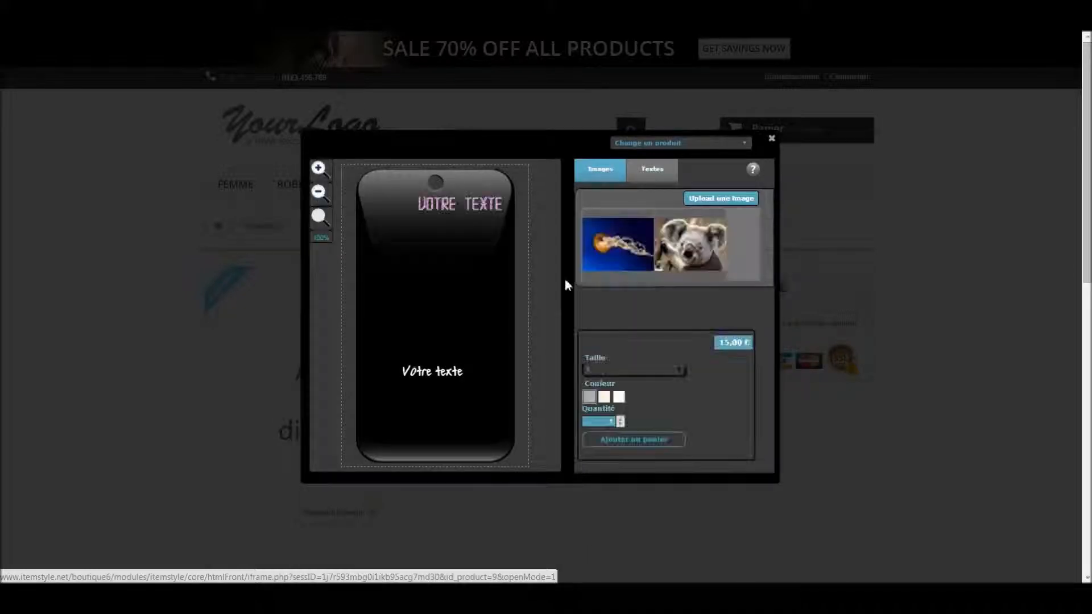
click(684, 251)
click(673, 345)
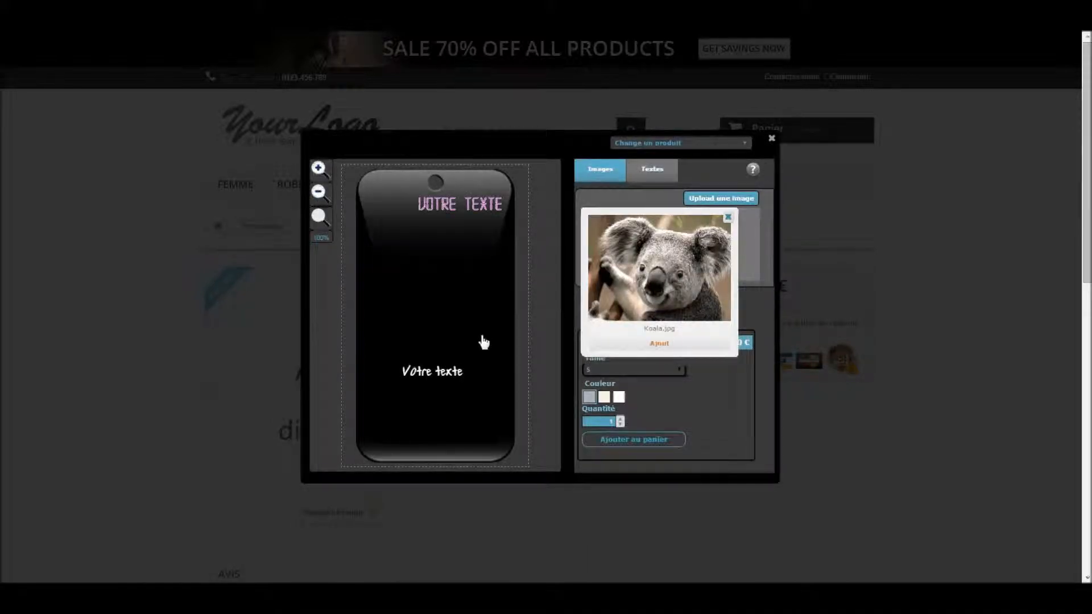
click(550, 234)
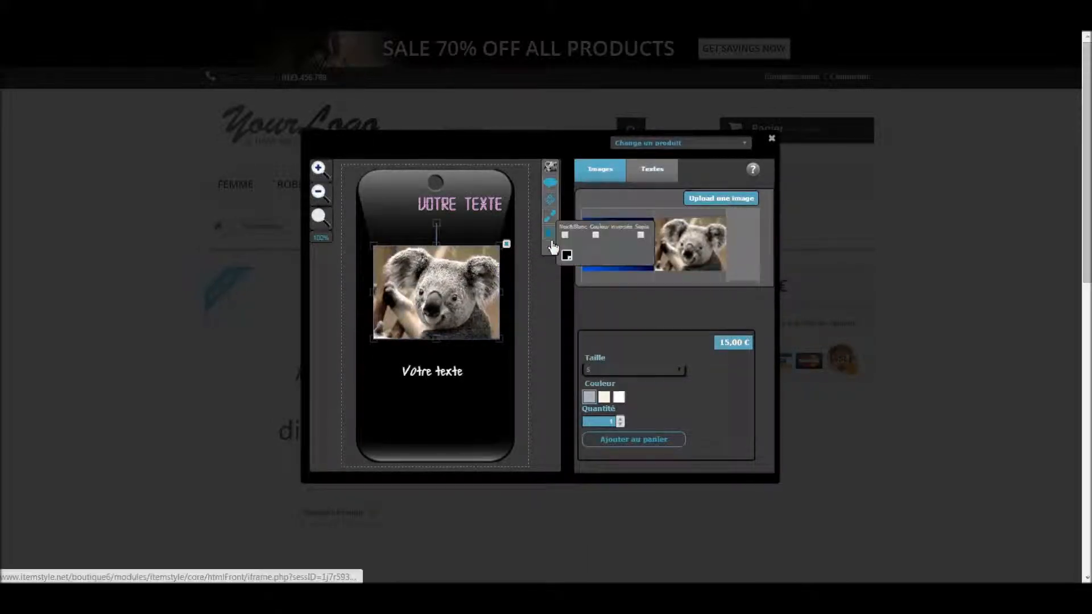
- Try the black-and-white, inverted colour and sepia filters on the koala image, alone and combined, and turn them all off again
click(564, 235)
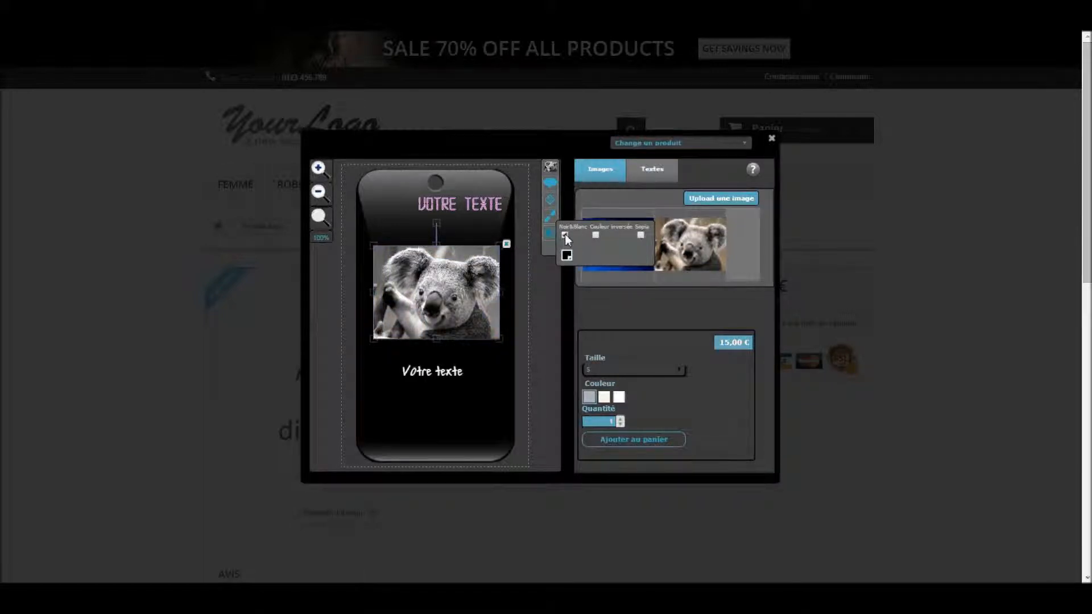
click(595, 235)
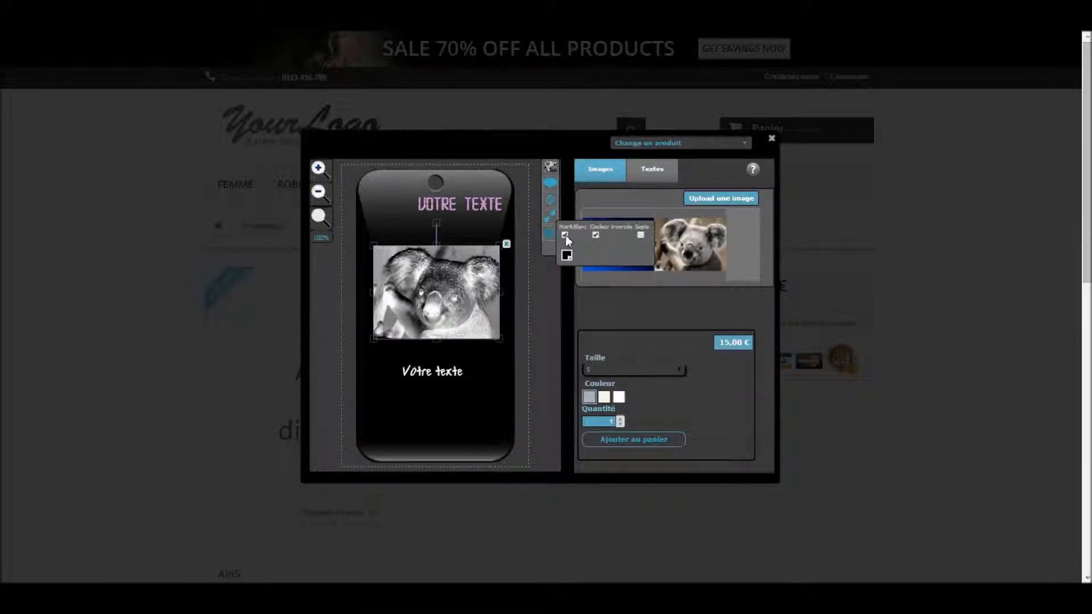
click(595, 234)
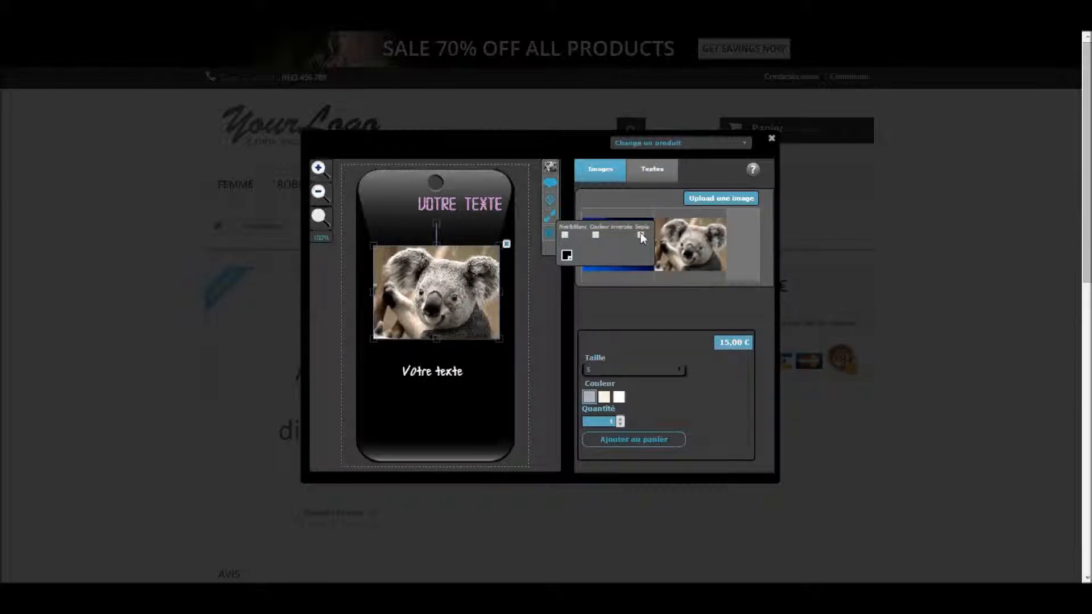
click(640, 236)
click(596, 236)
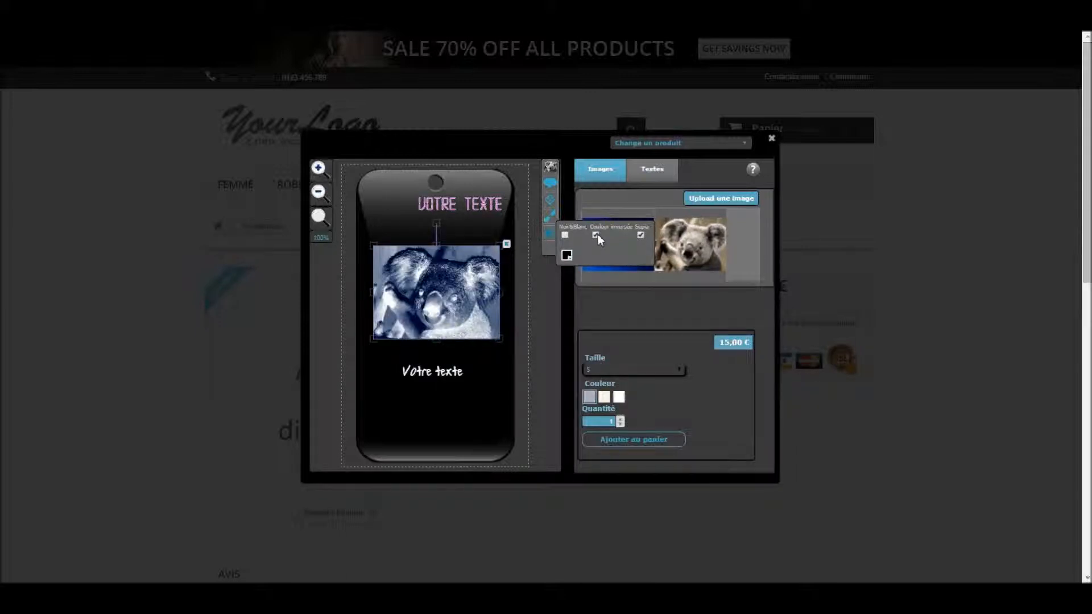
click(564, 234)
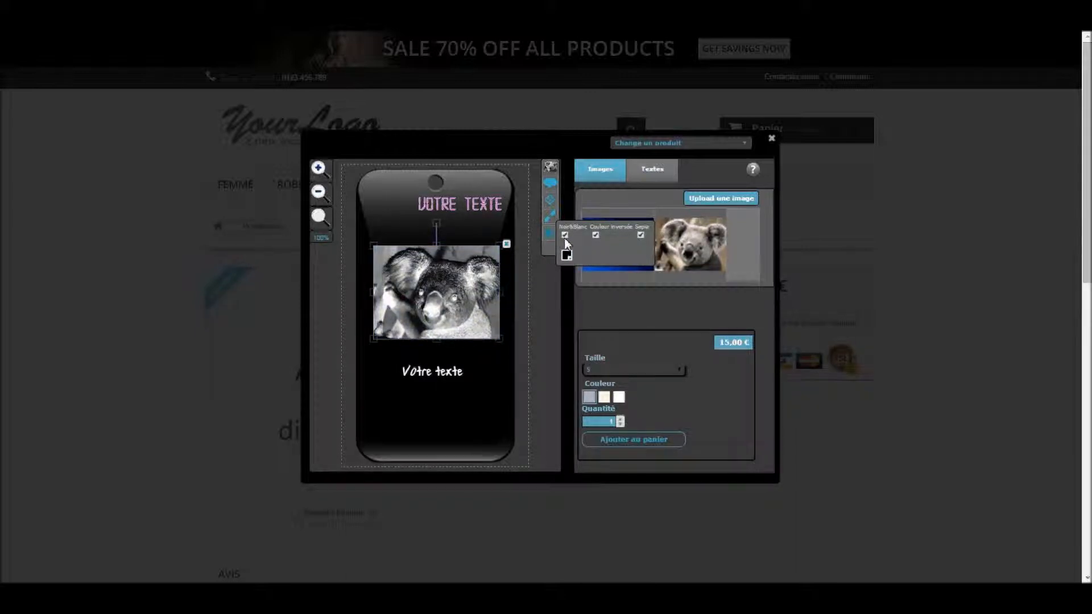
click(596, 235)
click(596, 236)
click(640, 235)
click(596, 236)
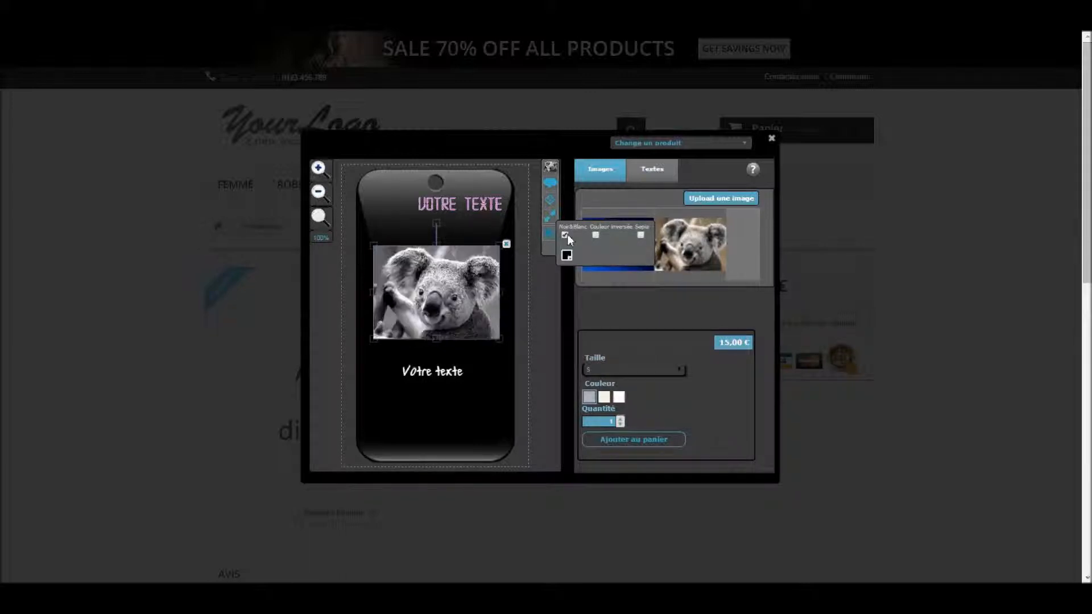
click(566, 235)
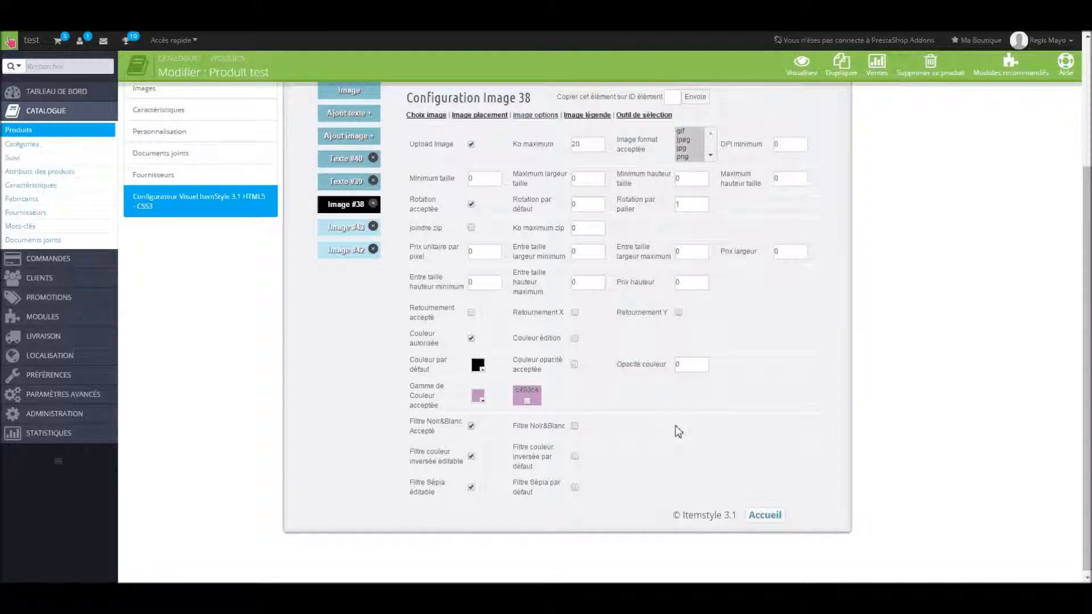
- Open the selection tool settings (Outil de sélection) of Image #38
scroll(681, 421, up, 1)
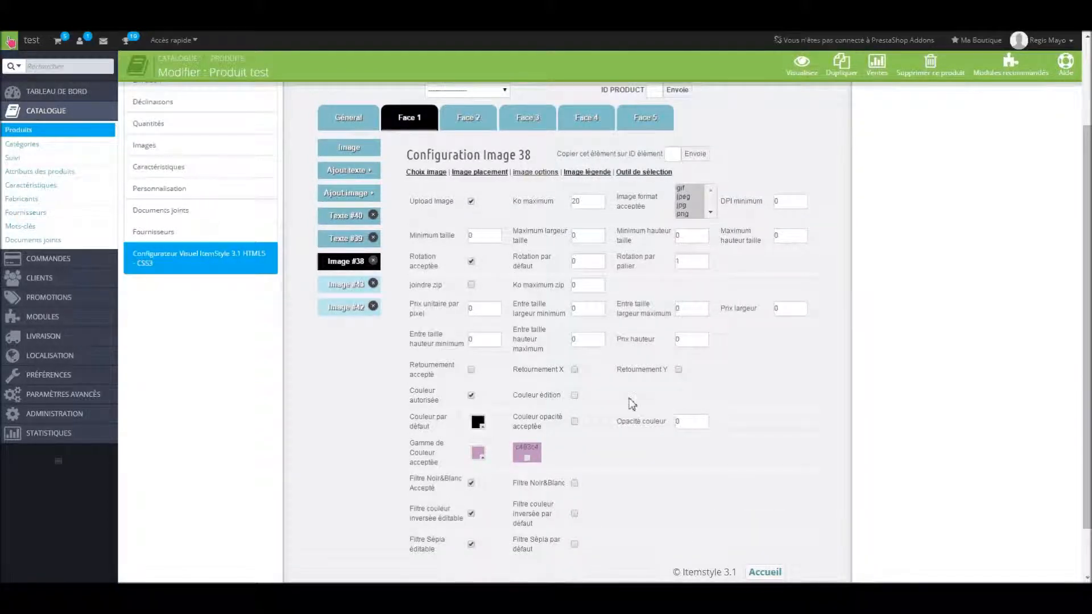
scroll(626, 384, up, 2)
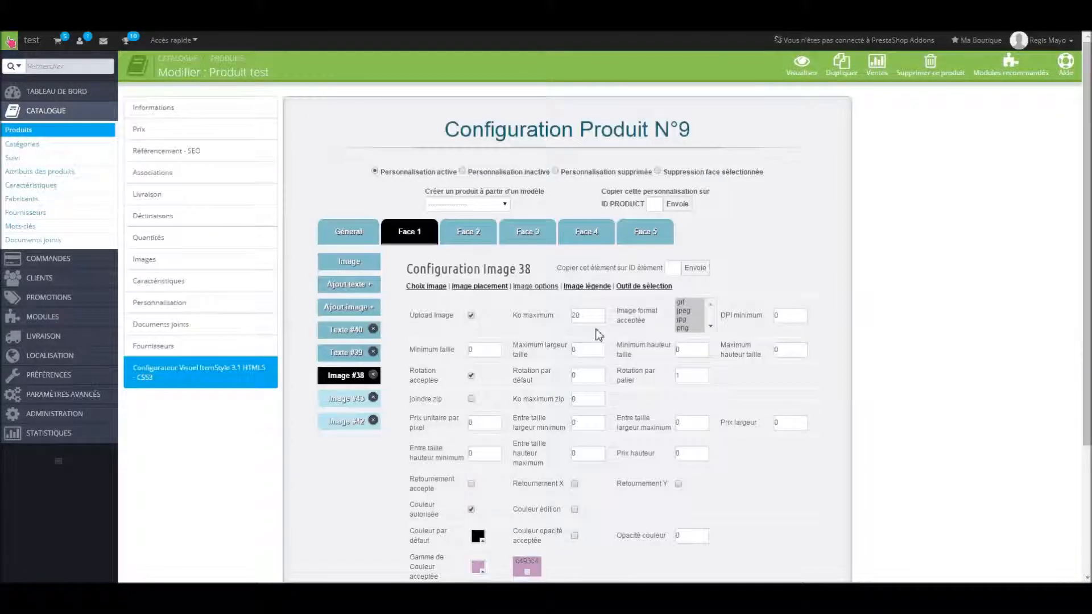
click(644, 288)
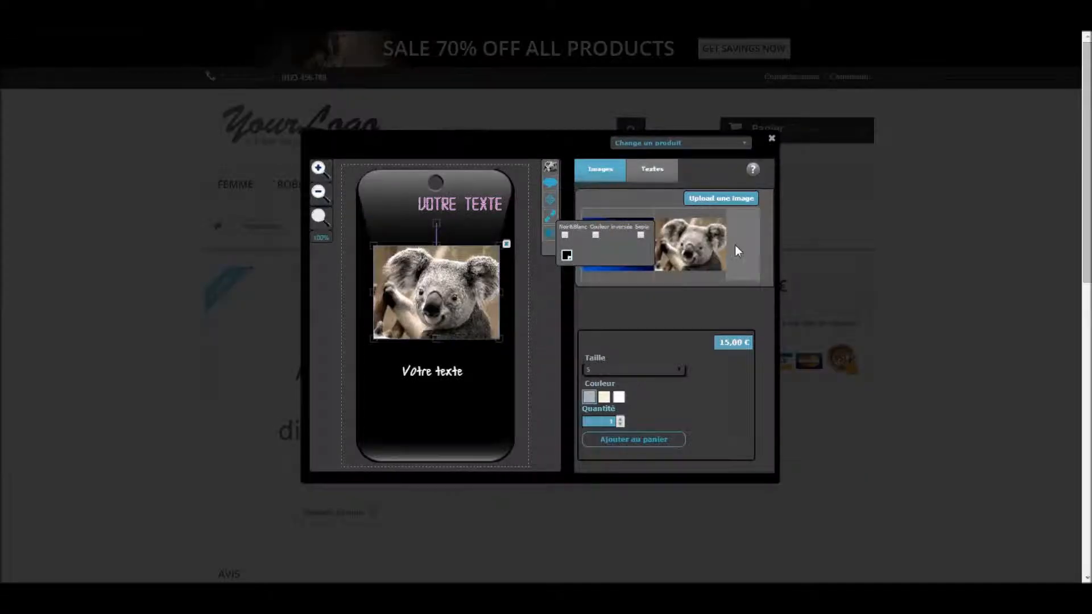
- Reopen the storefront customizer, move the purple text slightly down the phone and shift its toolbar closer to the phone
click(771, 143)
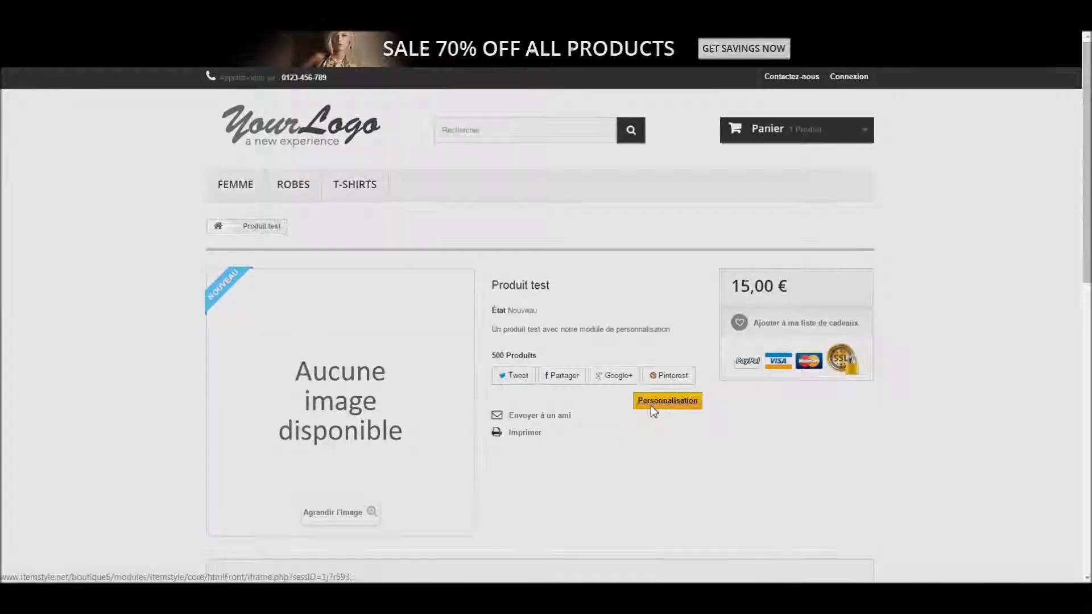
click(651, 405)
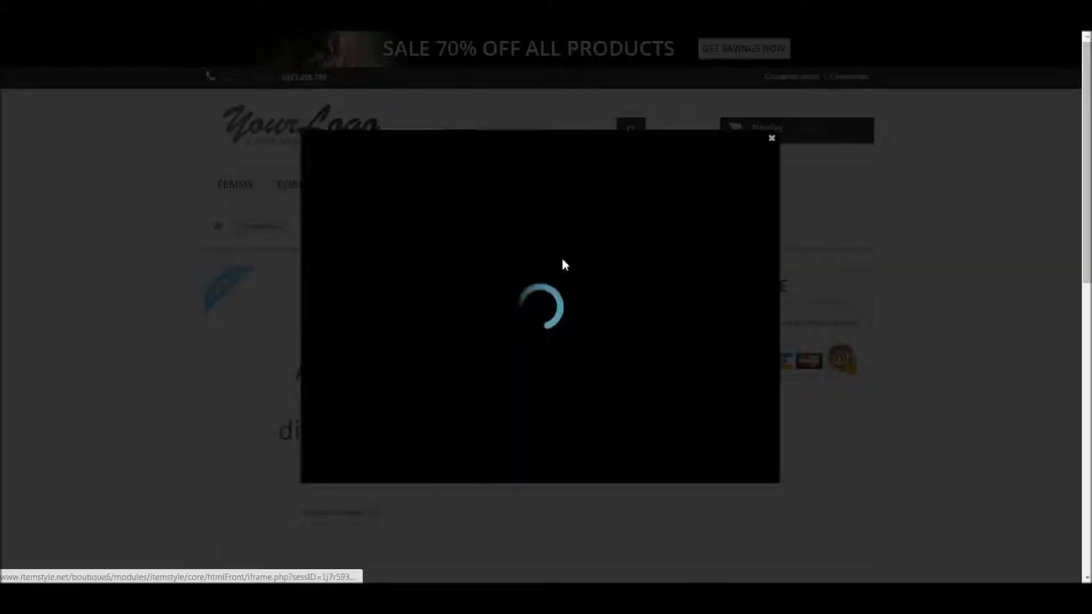
drag(446, 210, 437, 224)
mouse_move(552, 167)
mouse_down()
mouse_move(557, 161)
mouse_move(542, 171)
mouse_up()
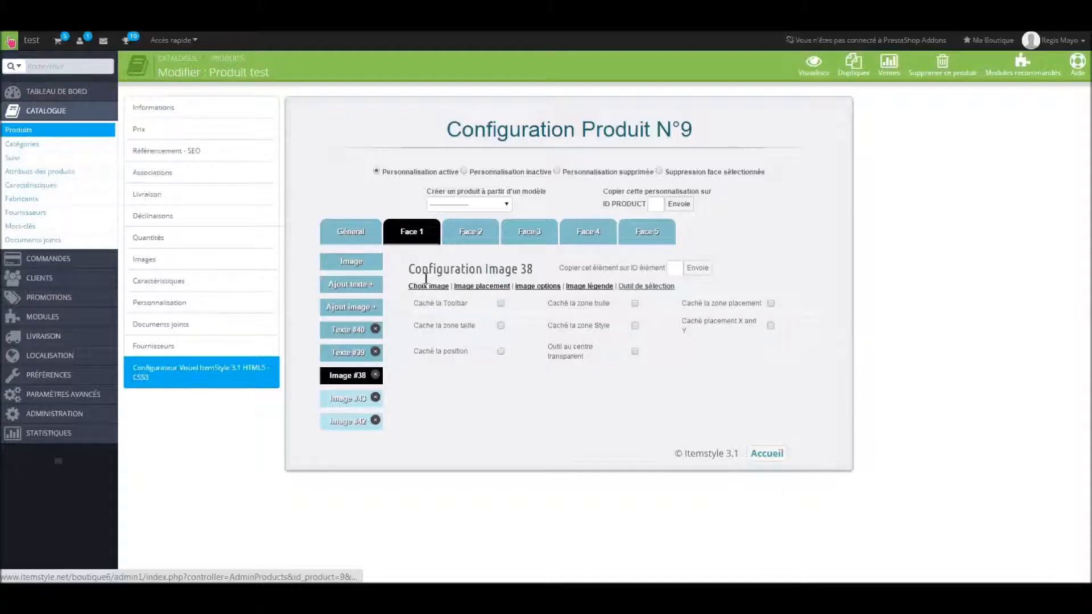
- Enable hiding the toolbar (Caché la Toolbar) for Image #38 and reopen the storefront customizer
click(500, 303)
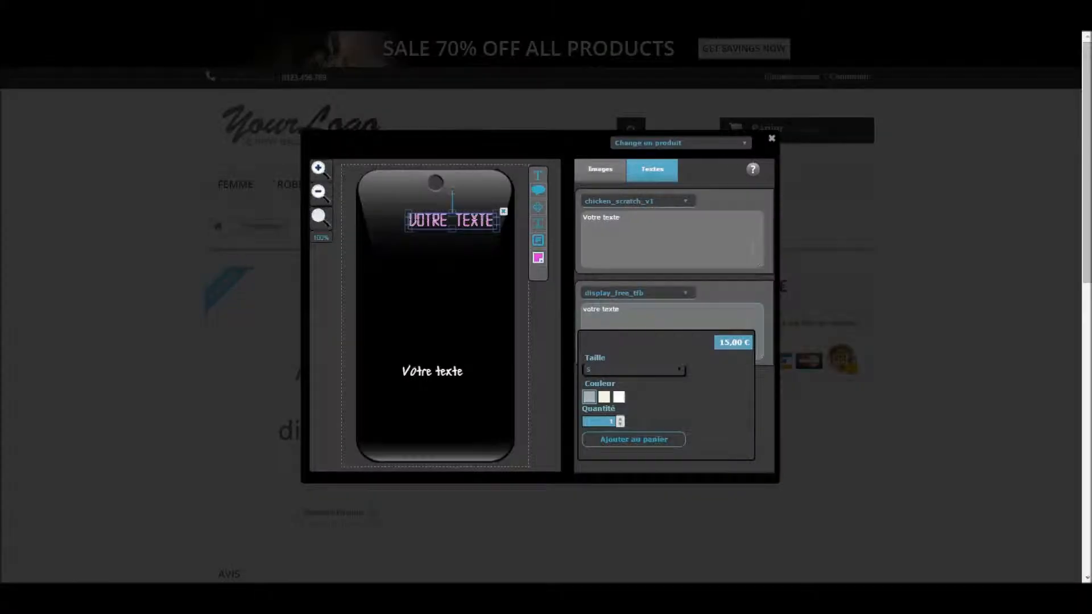
click(774, 142)
click(691, 405)
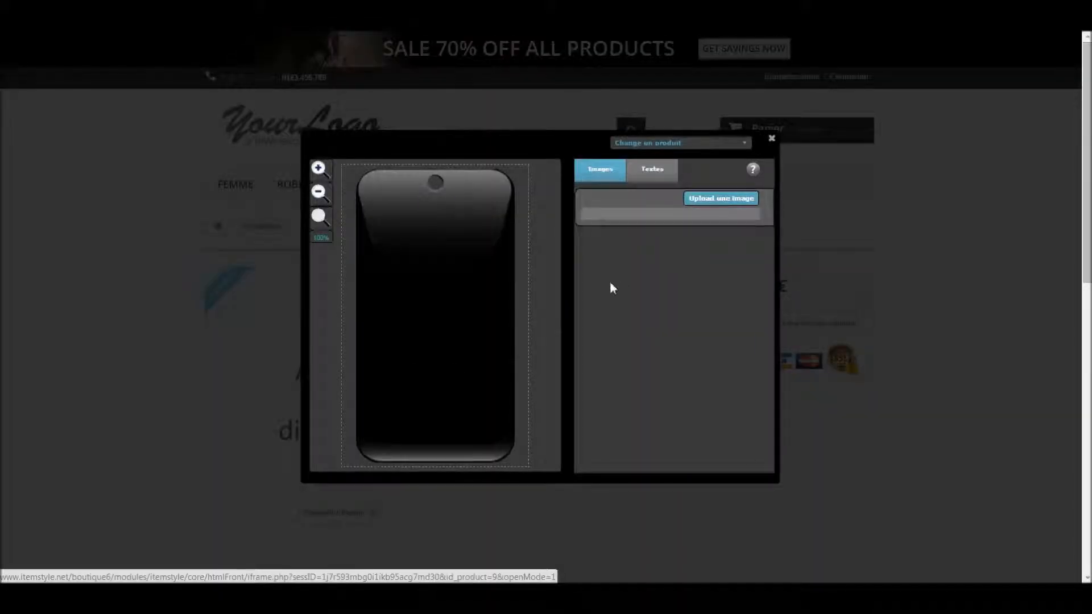
- Move the purple text lower on the phone and add the jellyfish image, placing it near the phone's upper edge
click(452, 204)
drag(453, 204, 443, 242)
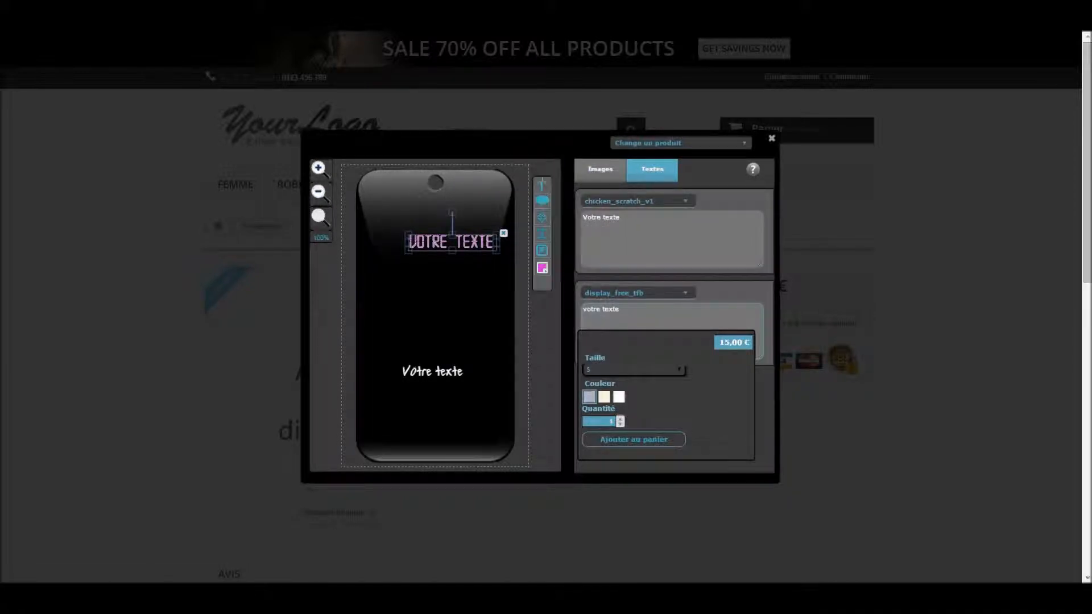
click(600, 170)
click(634, 249)
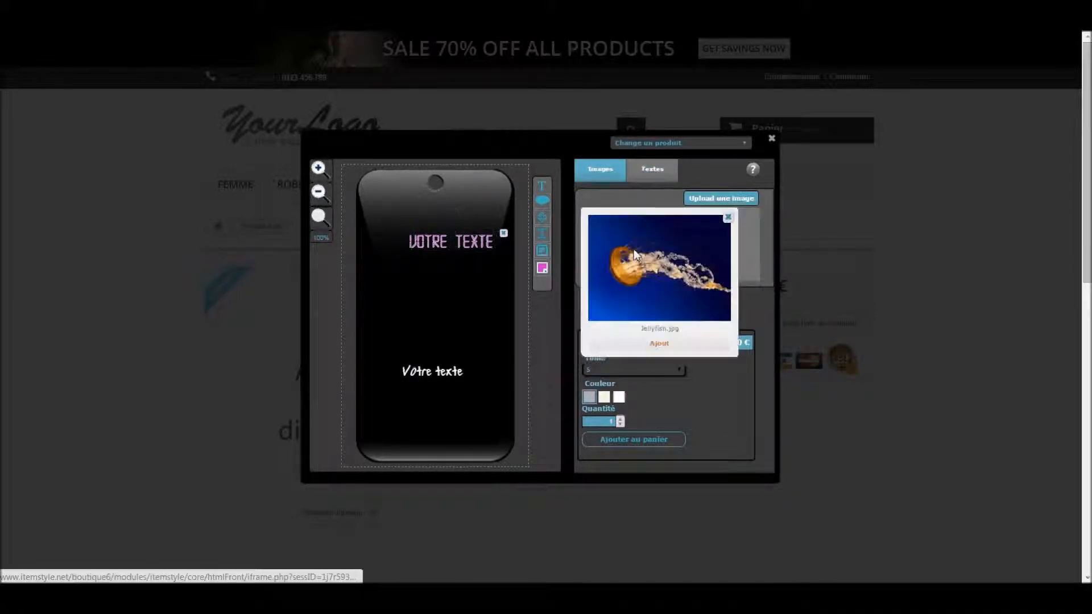
click(659, 344)
drag(501, 248, 506, 228)
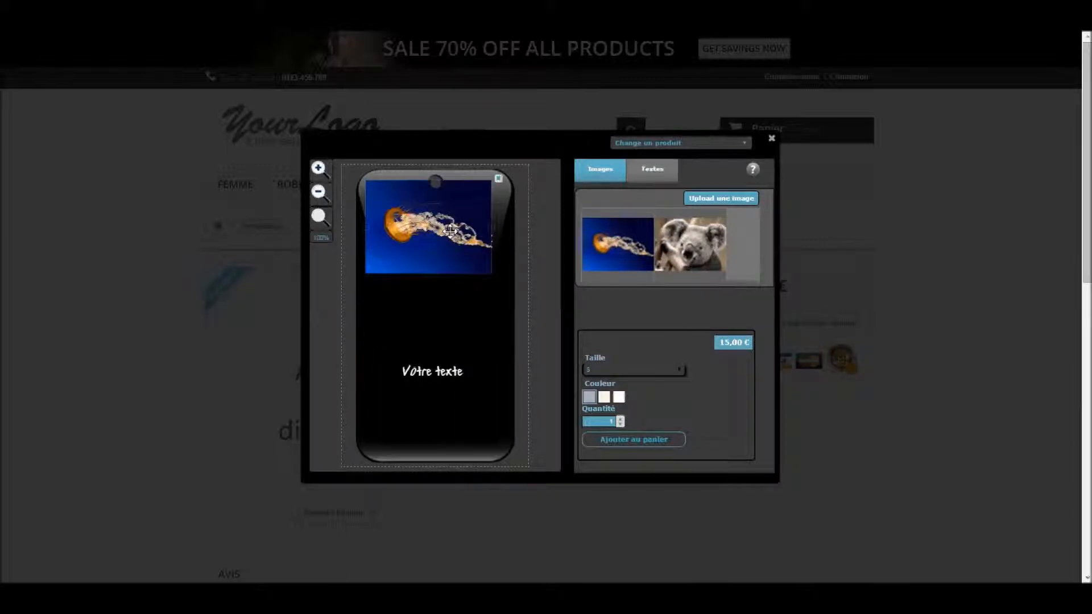
- Move the jellyfish image down so it overhangs the phone's right edge, and close and reopen the storefront customizer
drag(451, 261, 480, 252)
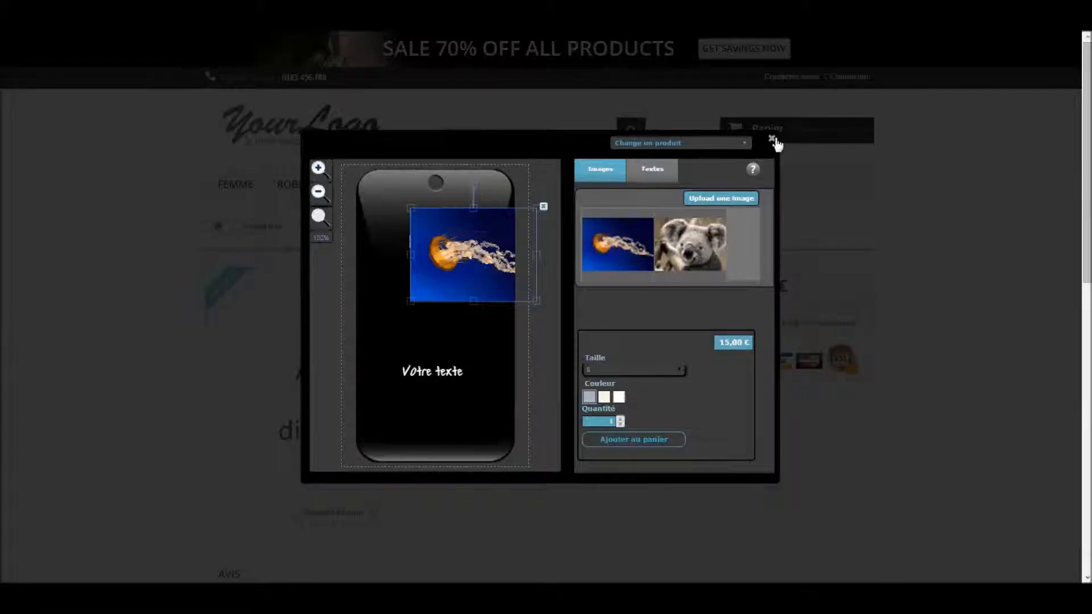
click(774, 142)
click(659, 403)
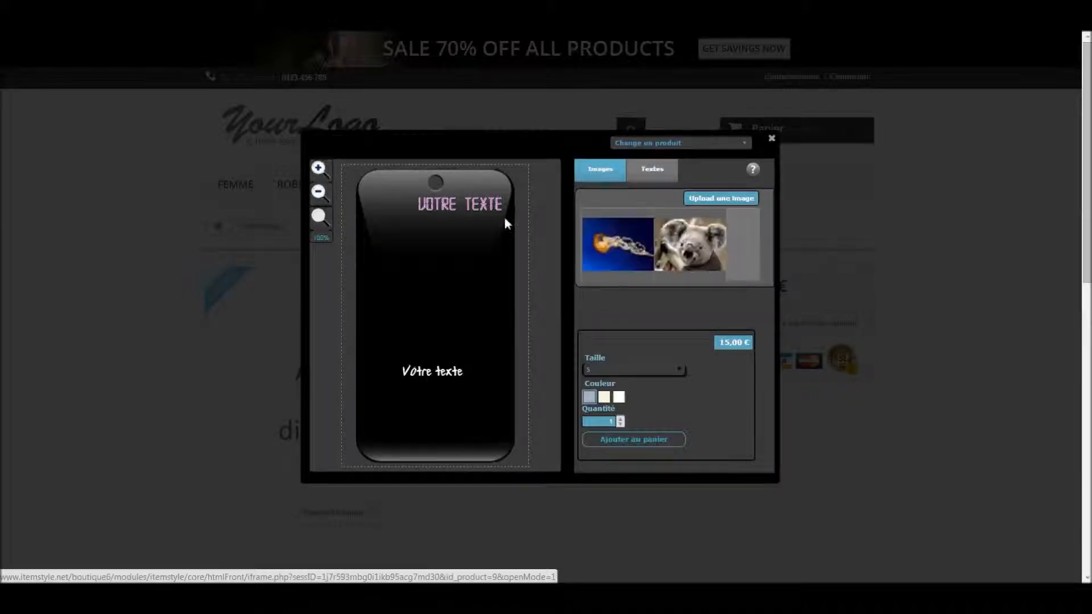
- Add the jellyfish image to the phone, place it between the two texts and try a tool from its toolbar
click(630, 254)
click(664, 348)
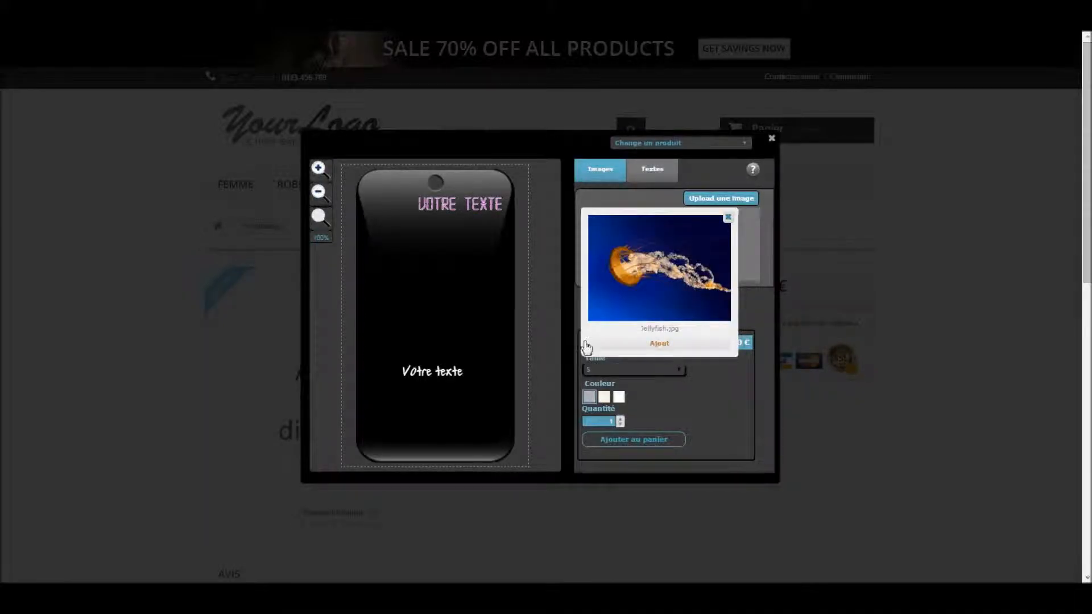
drag(446, 287, 454, 283)
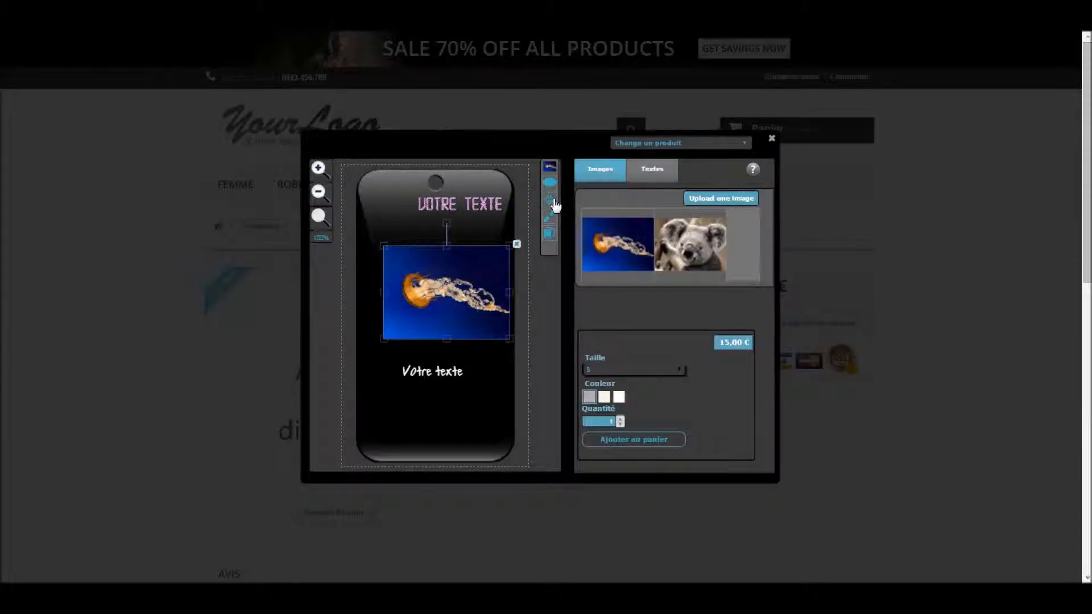
click(550, 217)
click(586, 203)
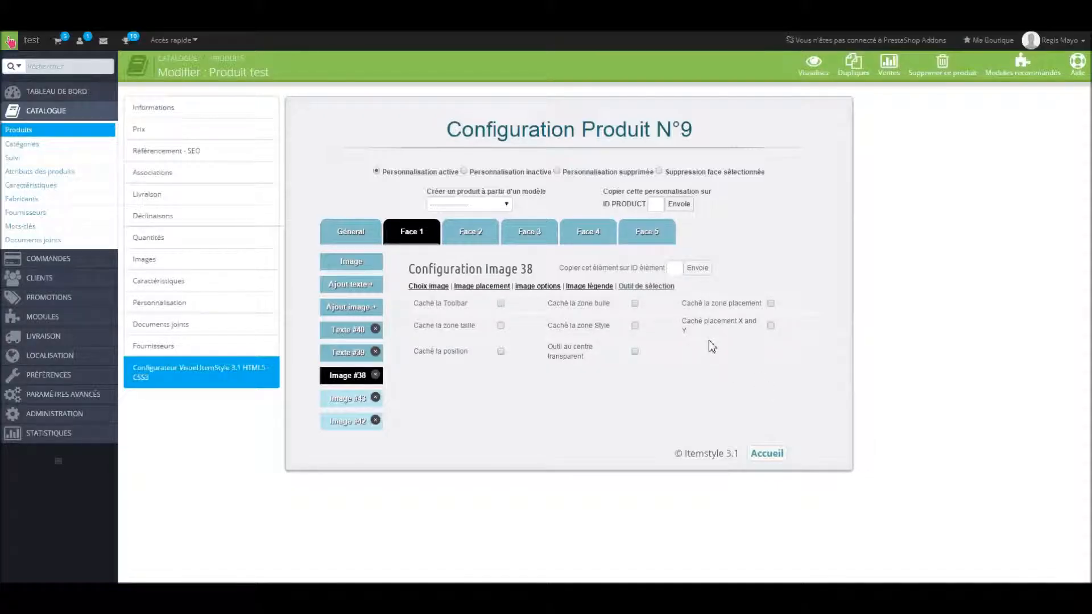
- Enable hiding the placement zone (Caché la zone placement) for Image #38 in the product configuration
click(770, 304)
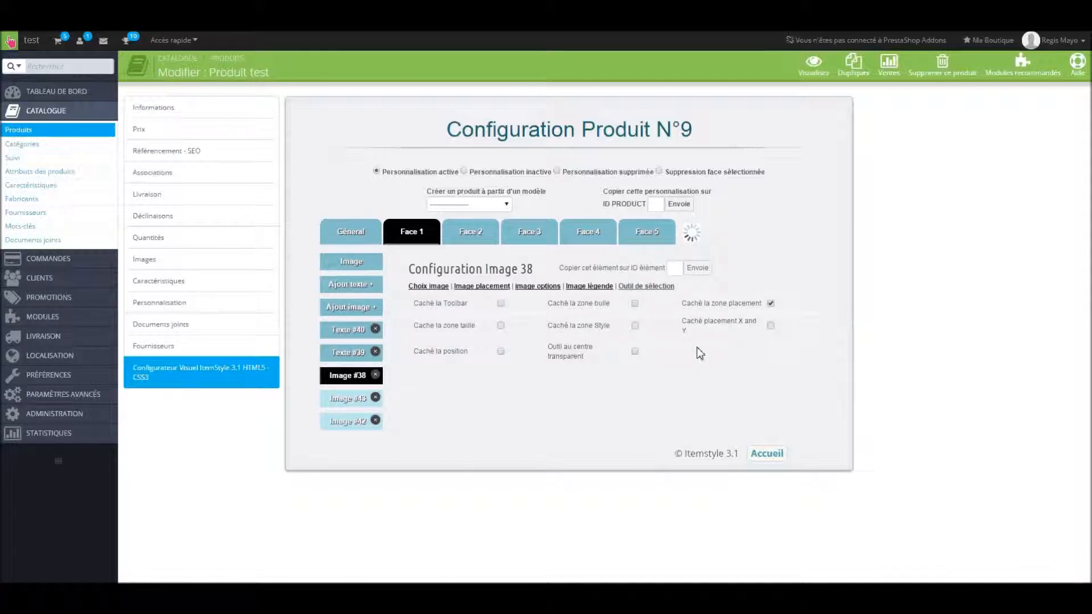